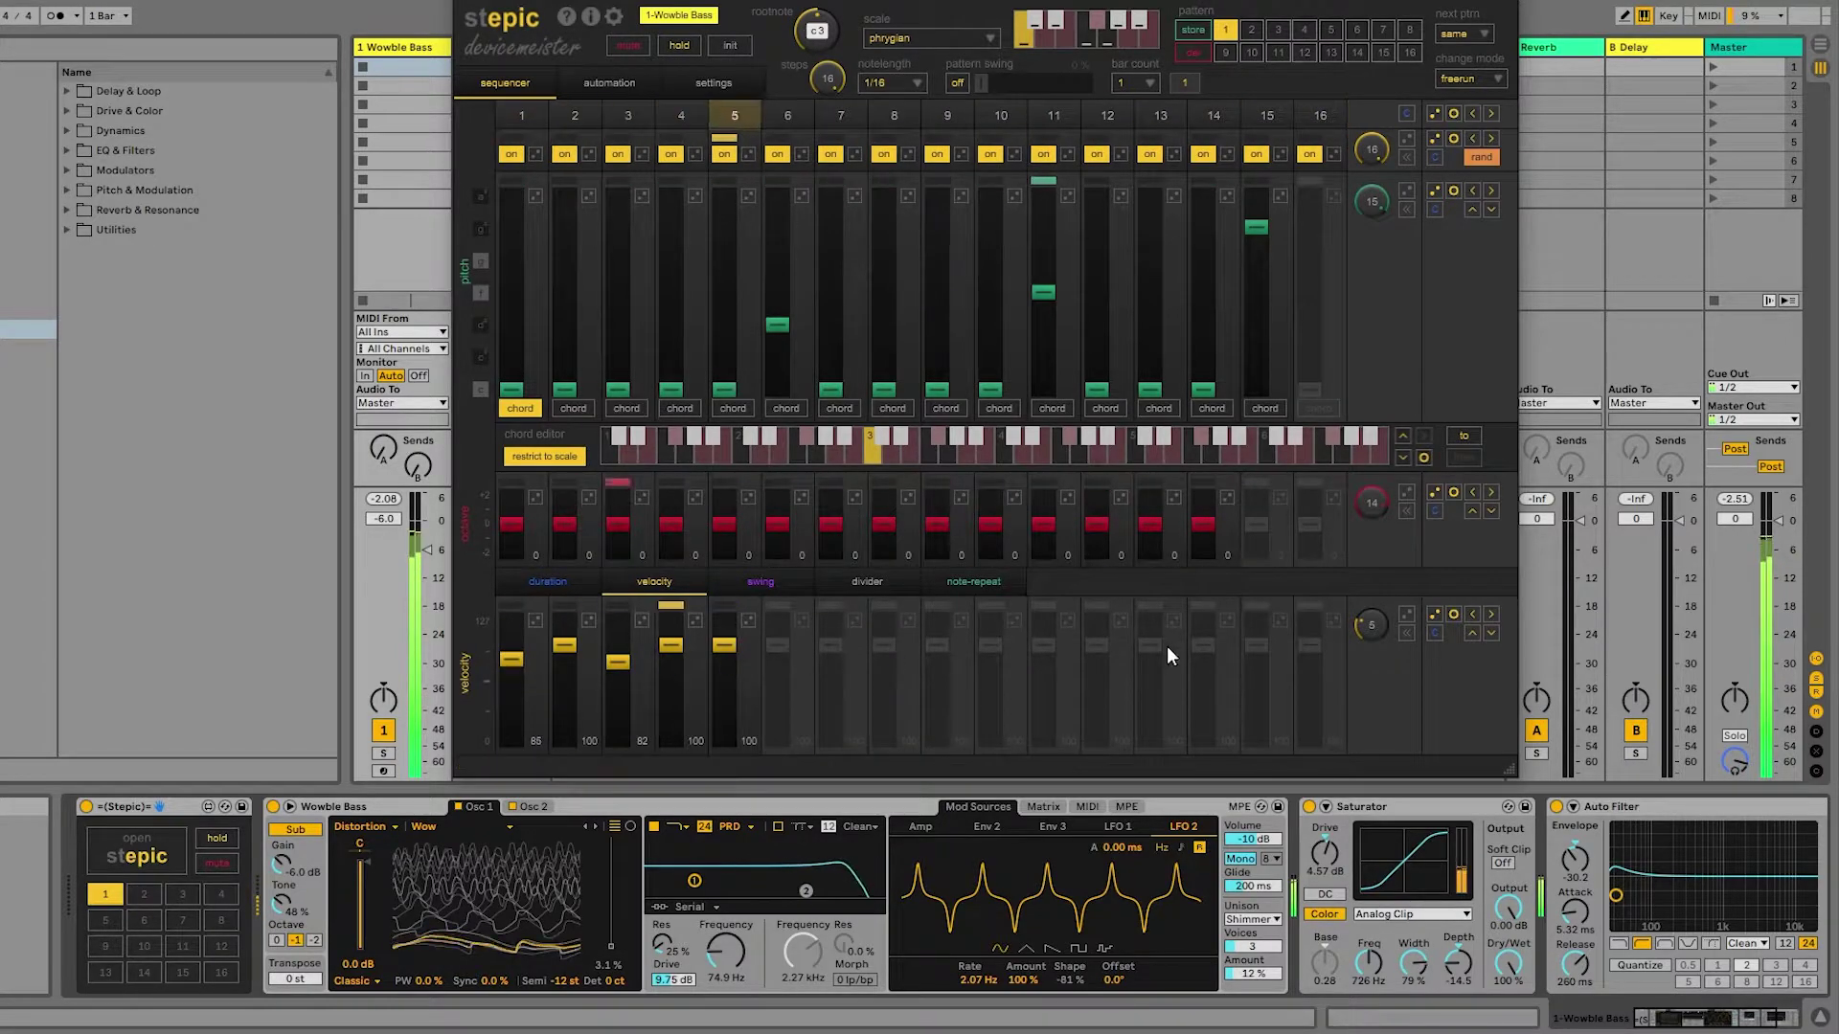
Raise the velocities of steps 1 to 5 to 90, 105, 87, 105 and 114.
{"action": "left_click", "coordinate": [1471, 633]}
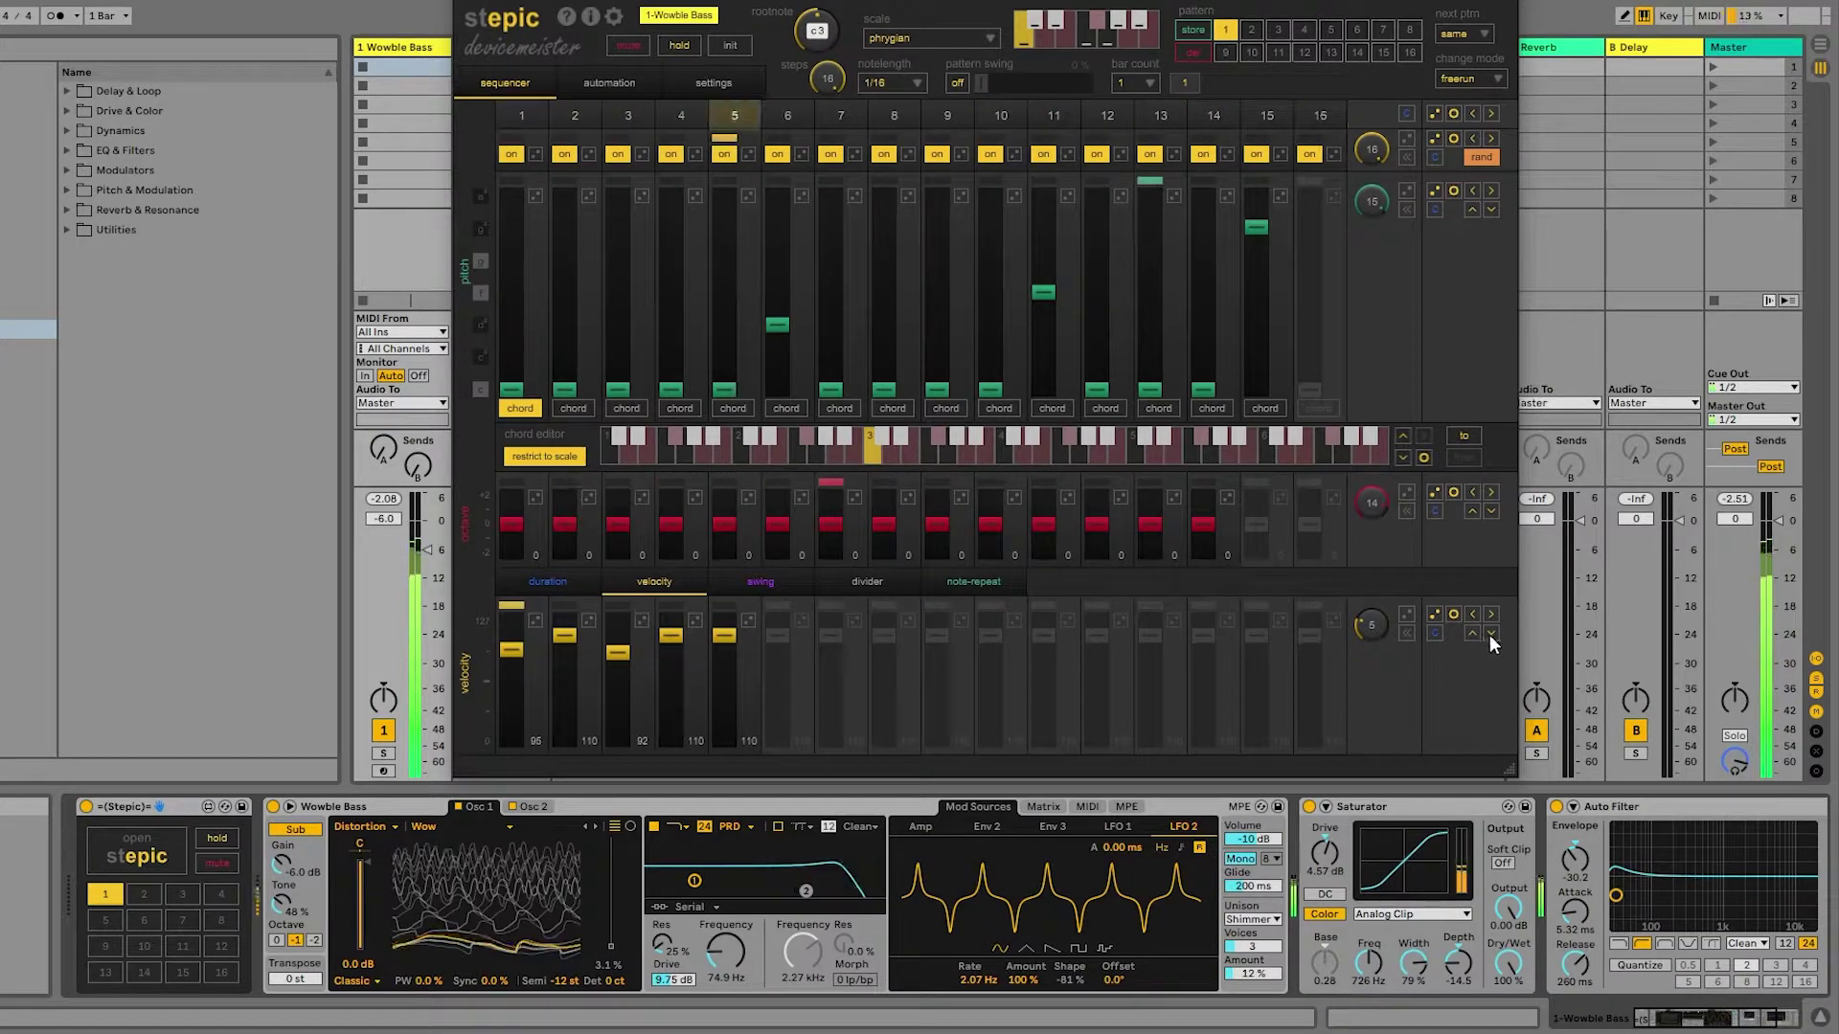
{"action": "left_click_drag", "start_coordinate": [724, 645], "coordinate": [726, 630]}
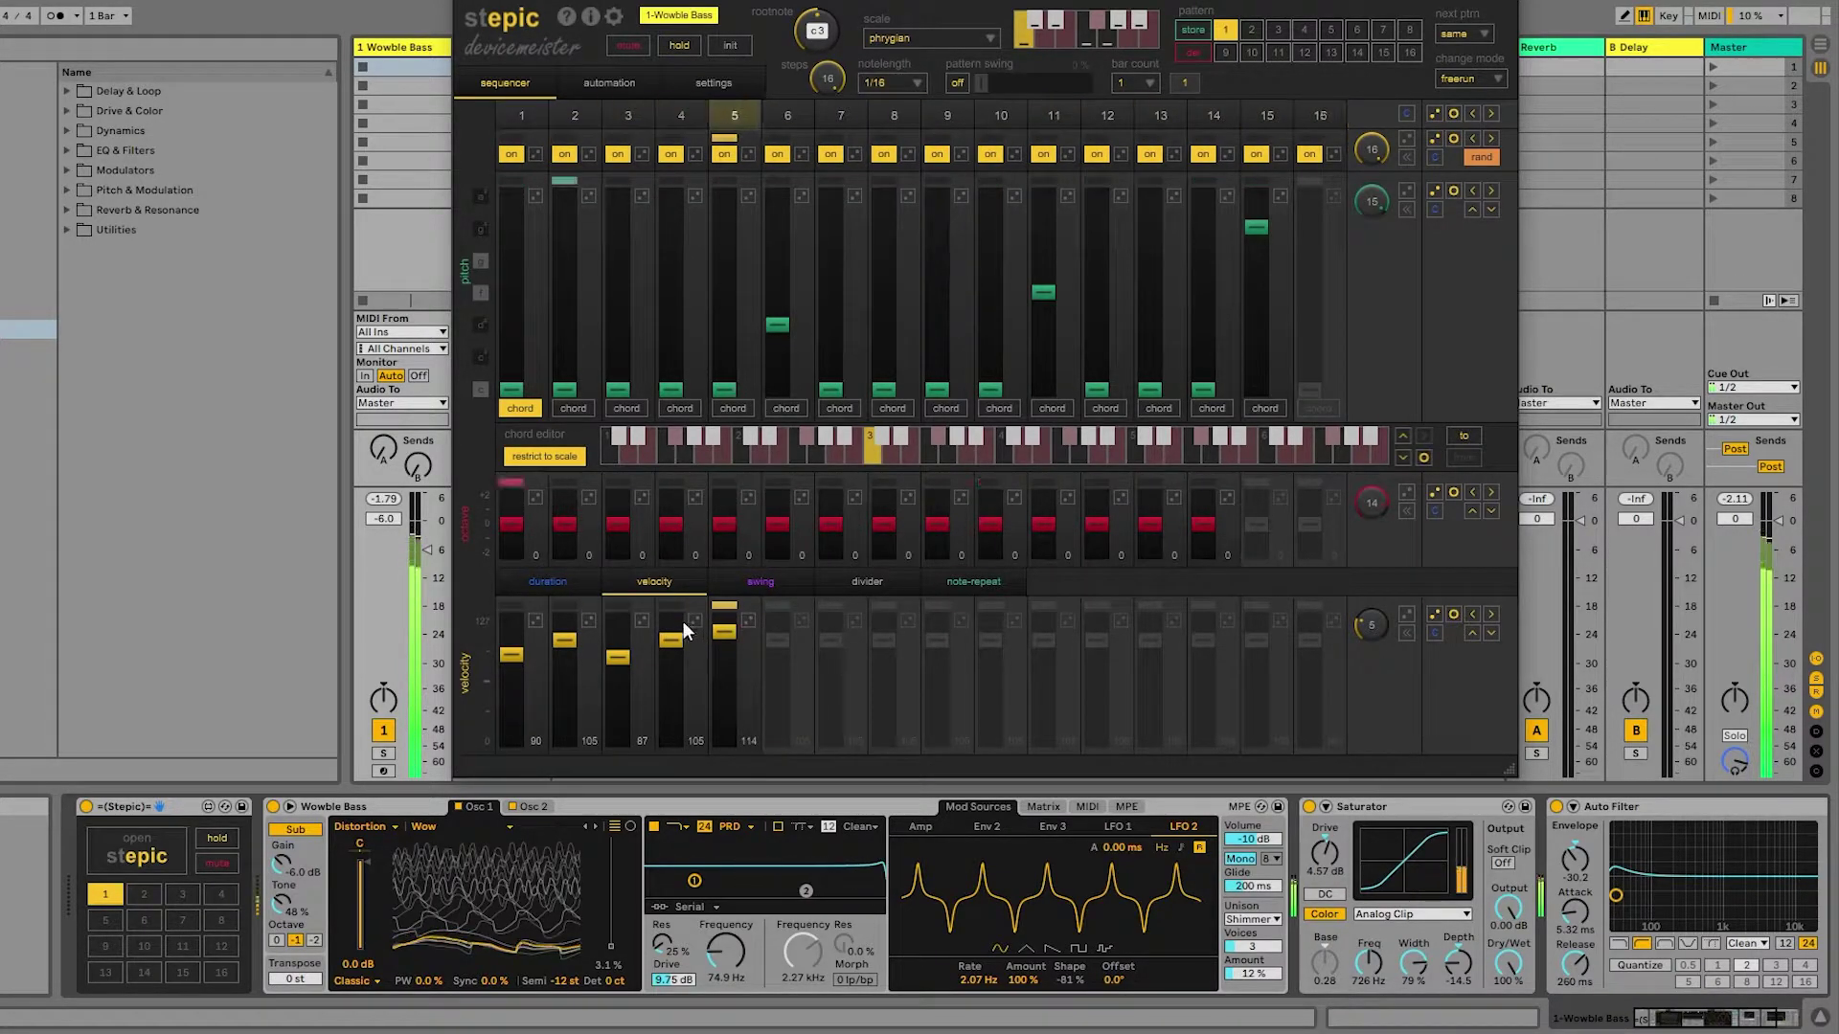
Set step 1's note-repeat value to 3 and switch on its green repeat mode.
{"action": "left_click", "coordinate": [948, 585]}
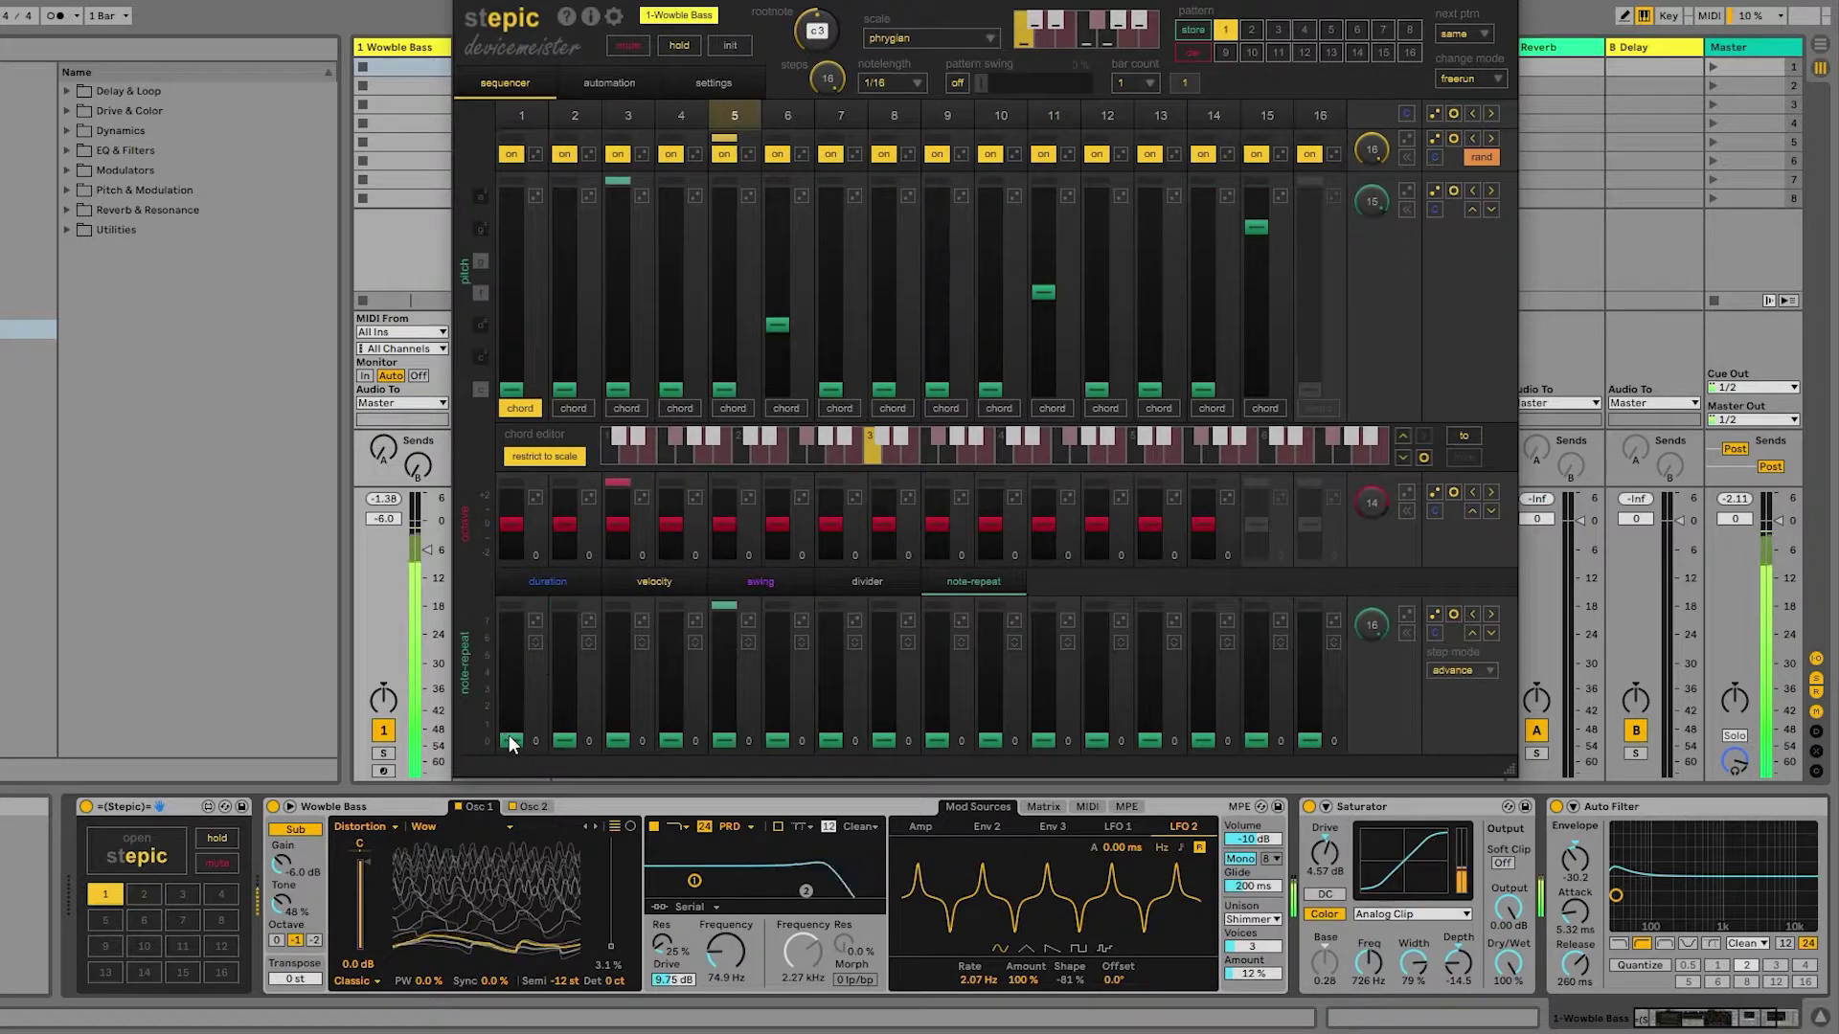
{"action": "left_click_drag", "start_coordinate": [513, 742], "coordinate": [513, 686]}
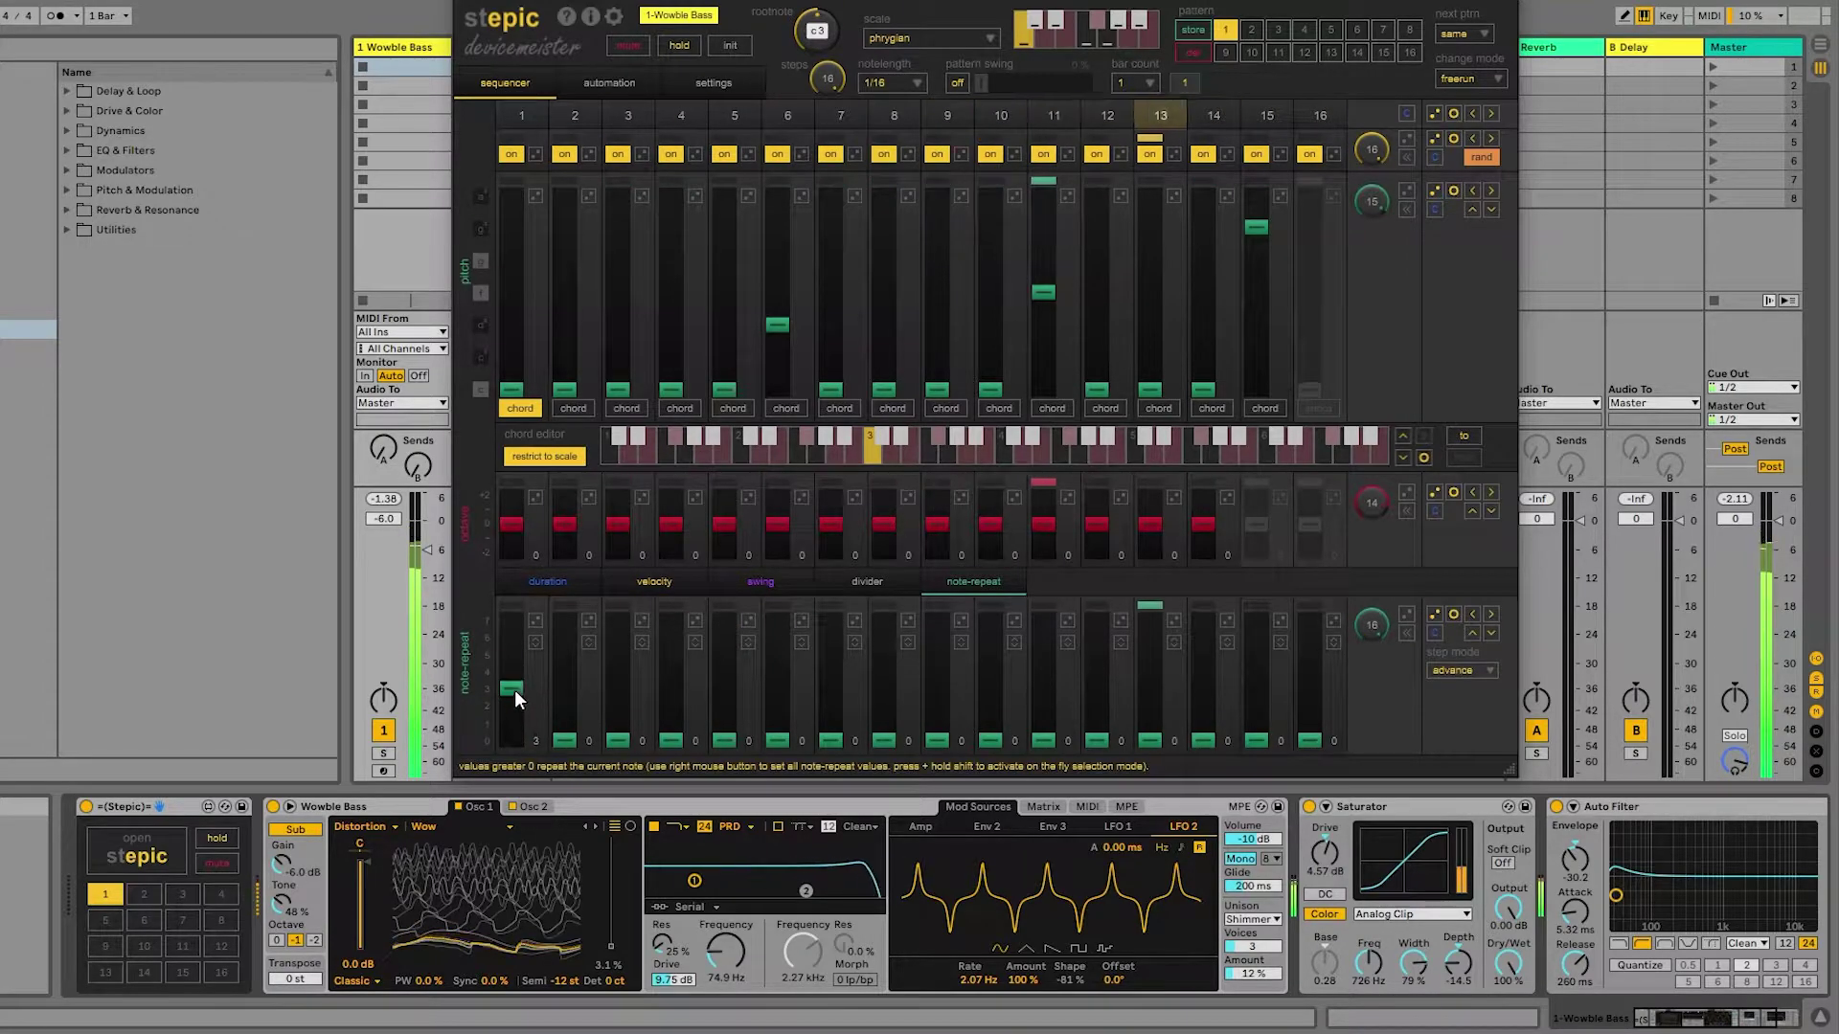
{"action": "left_click", "coordinate": [535, 641]}
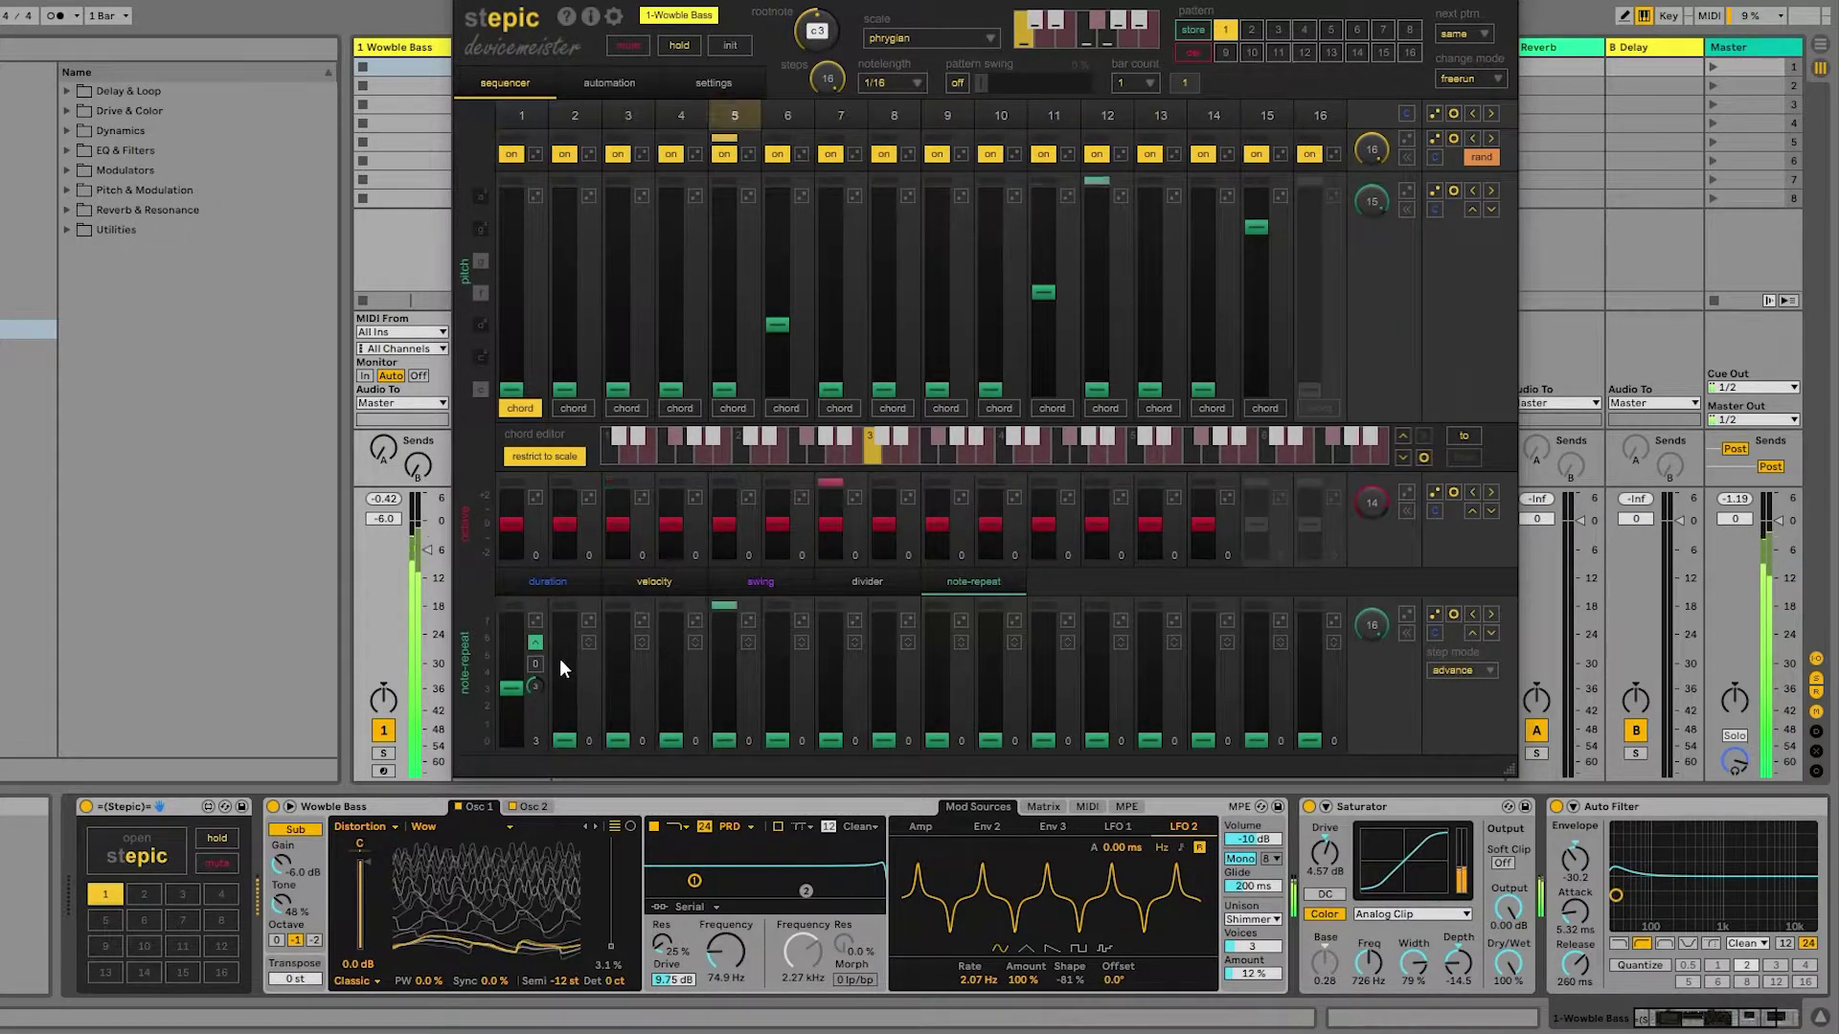
Set note-repeat to 1 on steps 10 and 14, using the purple repeat mode on step 10 and the green one on step 14.
{"action": "left_click_drag", "start_coordinate": [992, 736], "coordinate": [992, 723]}
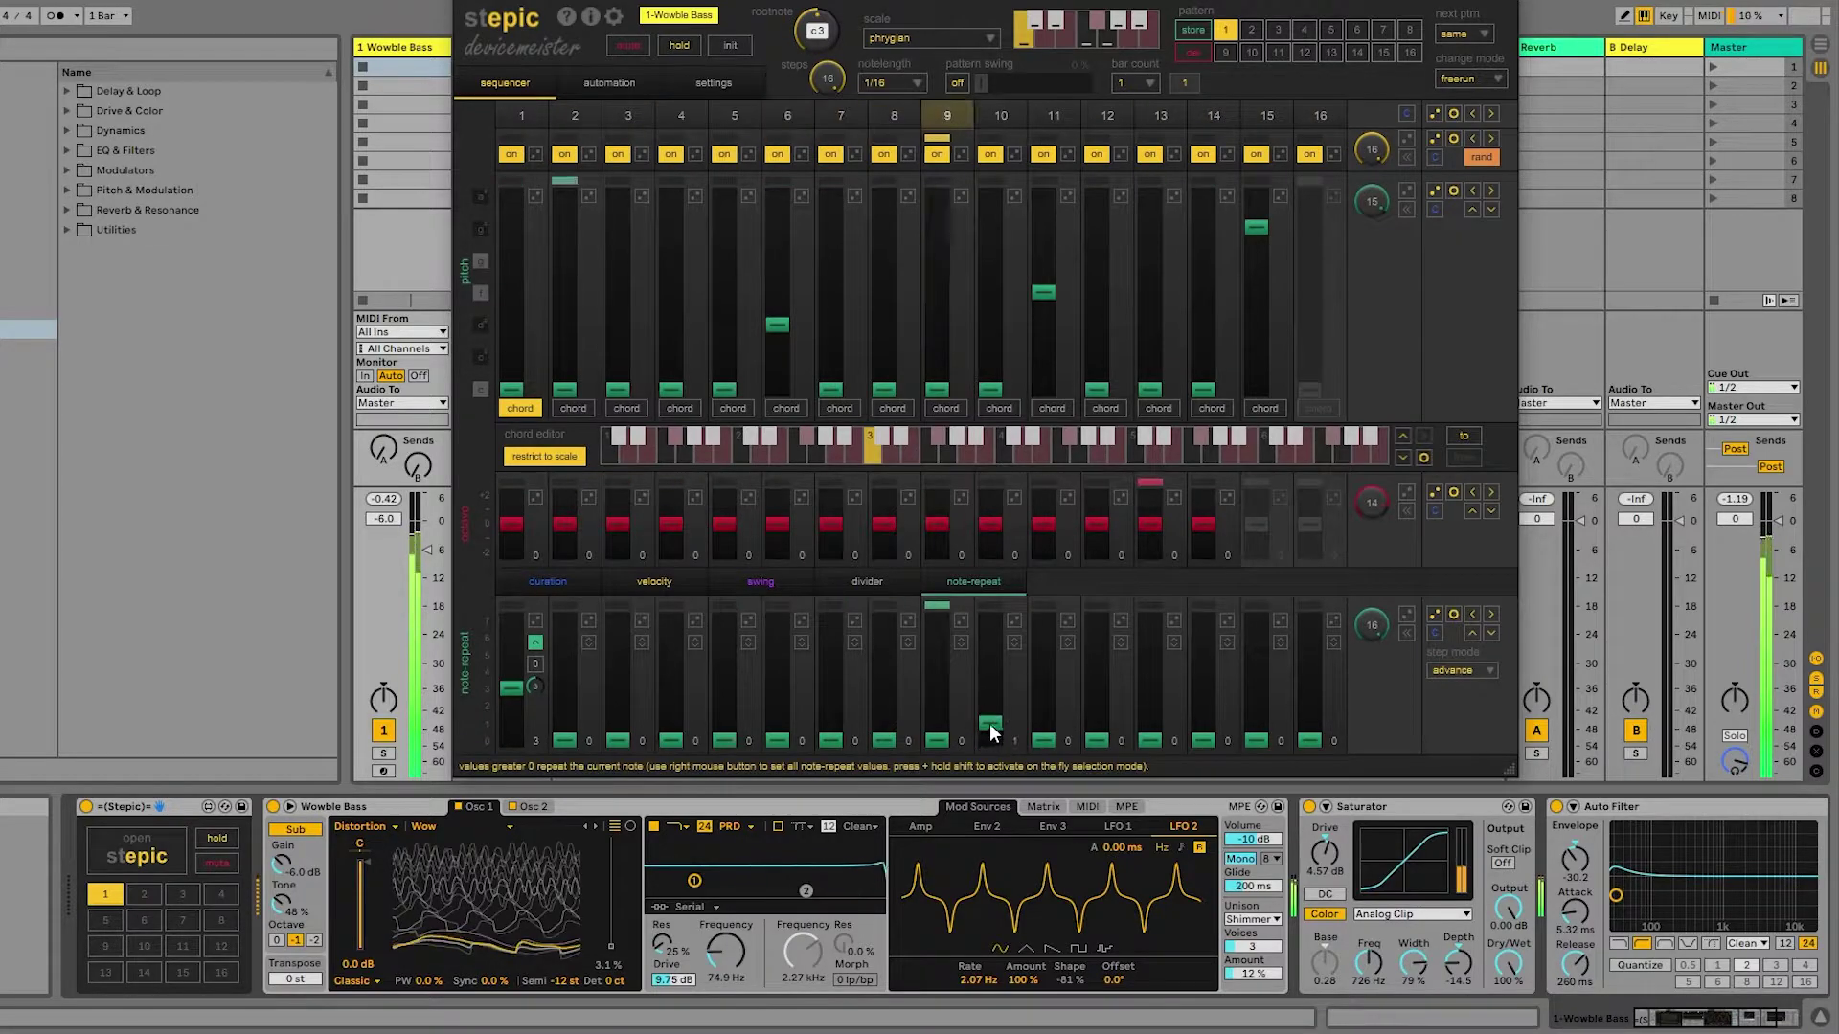
{"action": "left_click", "coordinate": [1014, 642]}
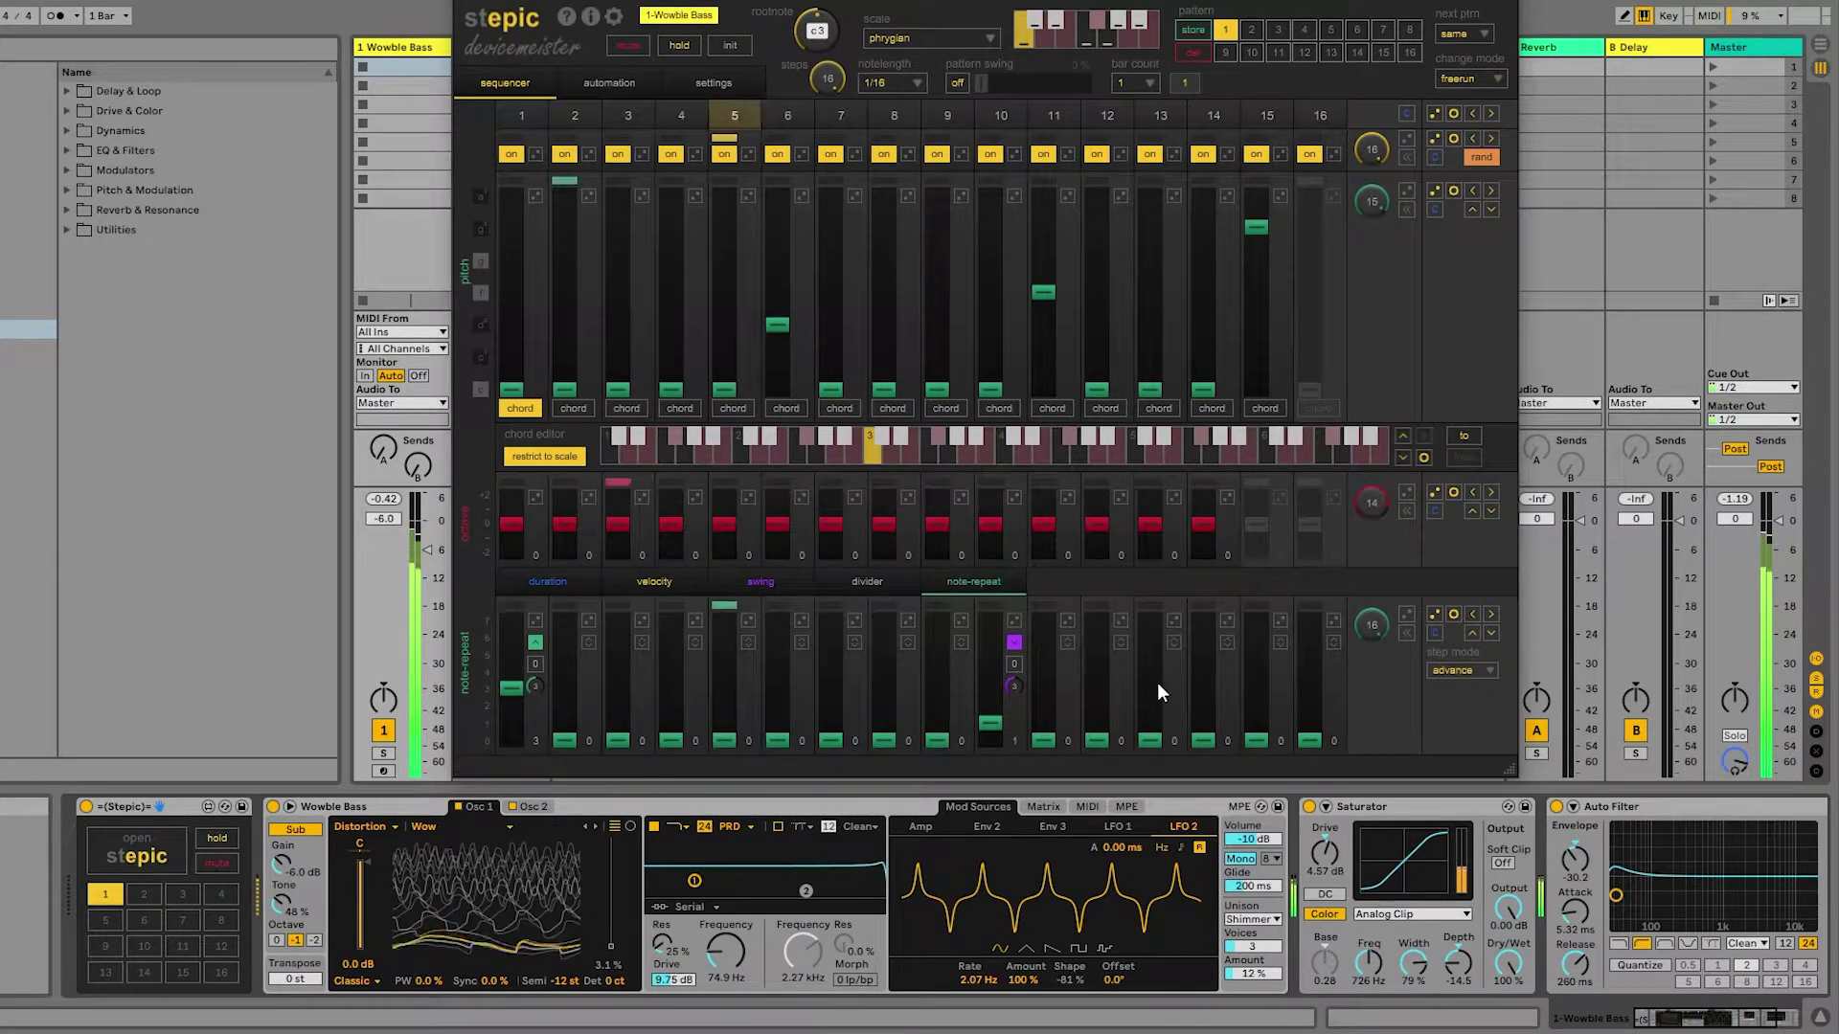
{"action": "left_click", "coordinate": [1204, 716]}
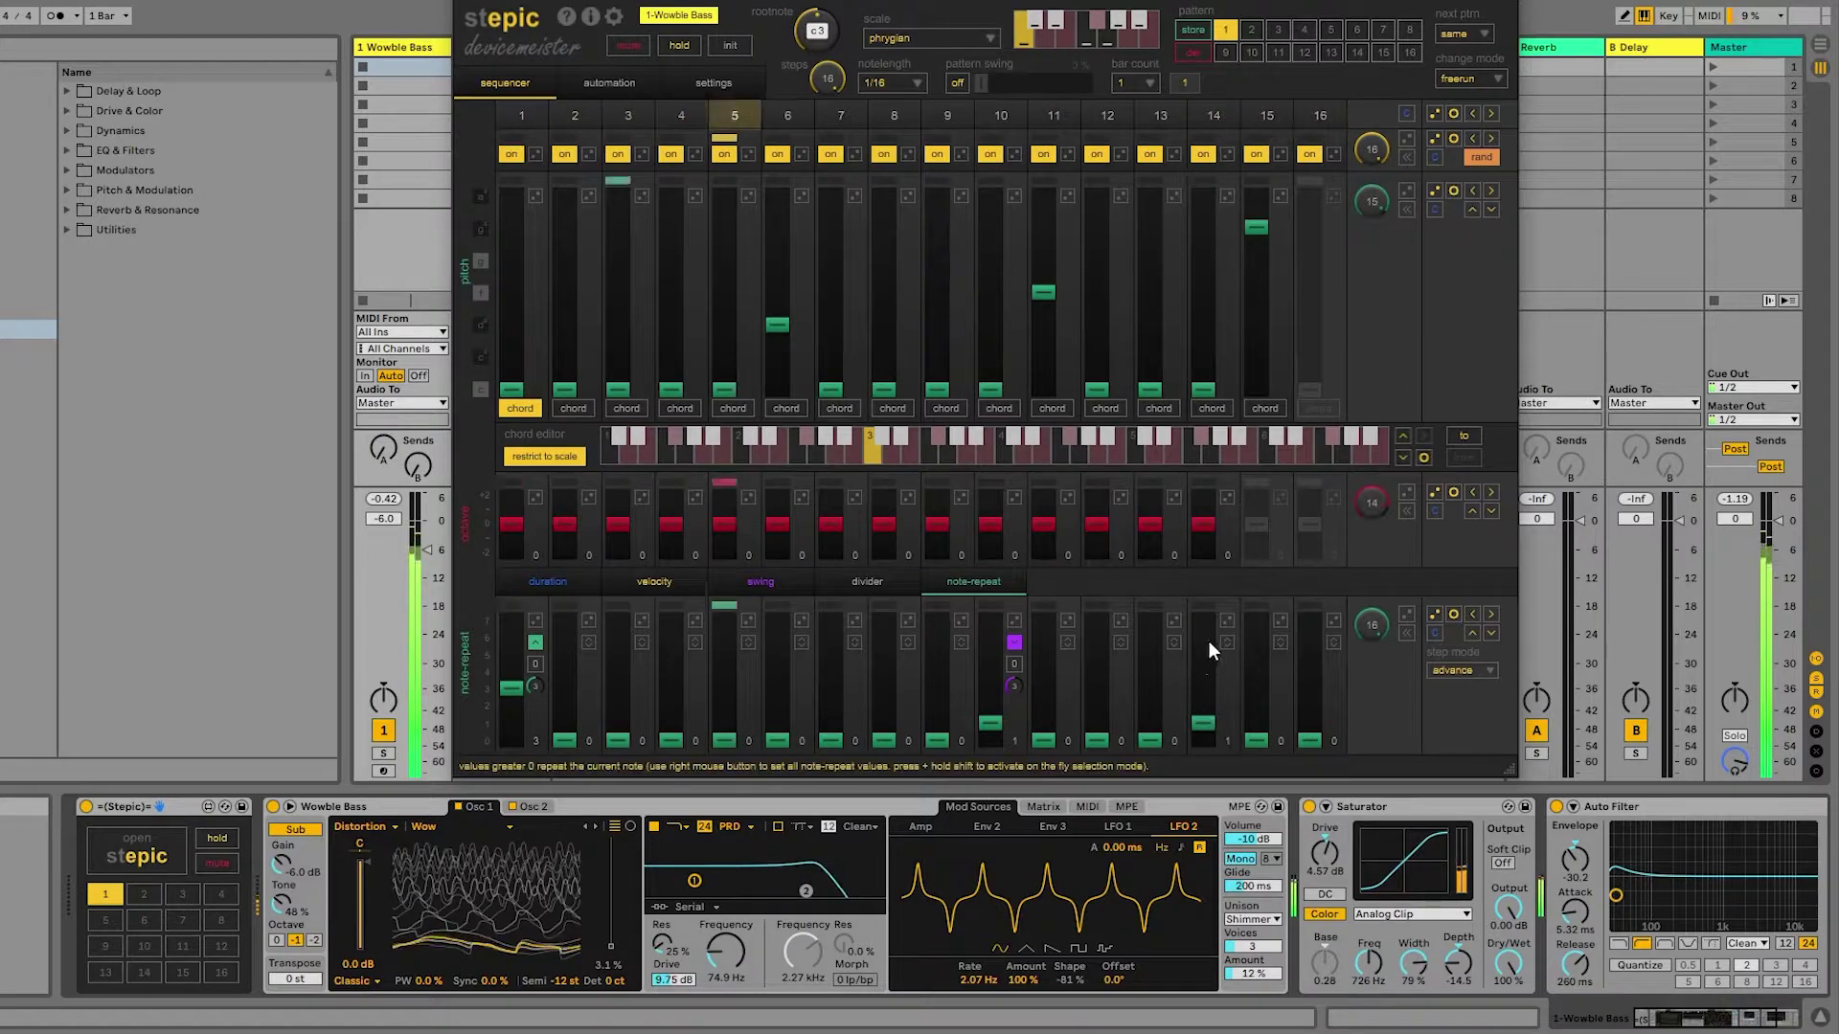
{"action": "scroll", "coordinate": [1226, 684], "scroll_direction": "up", "scroll_amount": 4}
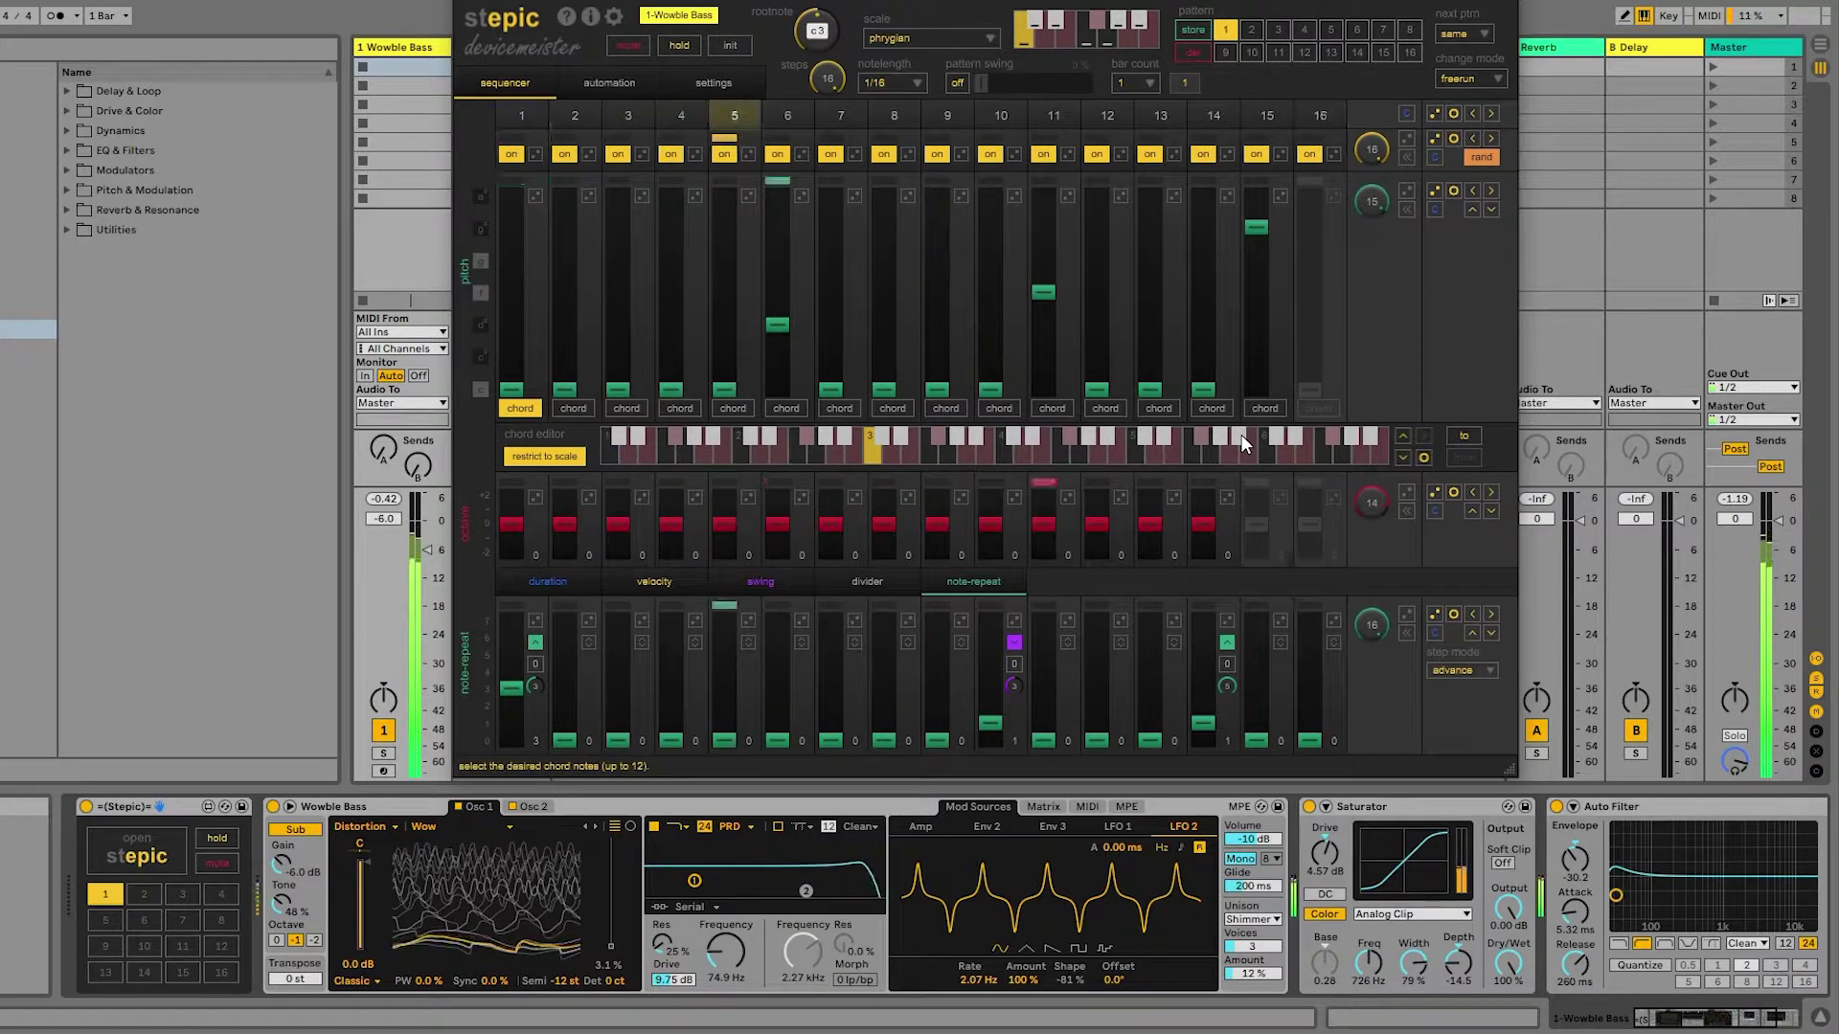
Activate automation track 1 for LFO 2 Shaping, and raise the octave of sequencer steps 6 and 12 to +1.
{"action": "left_click", "coordinate": [597, 82]}
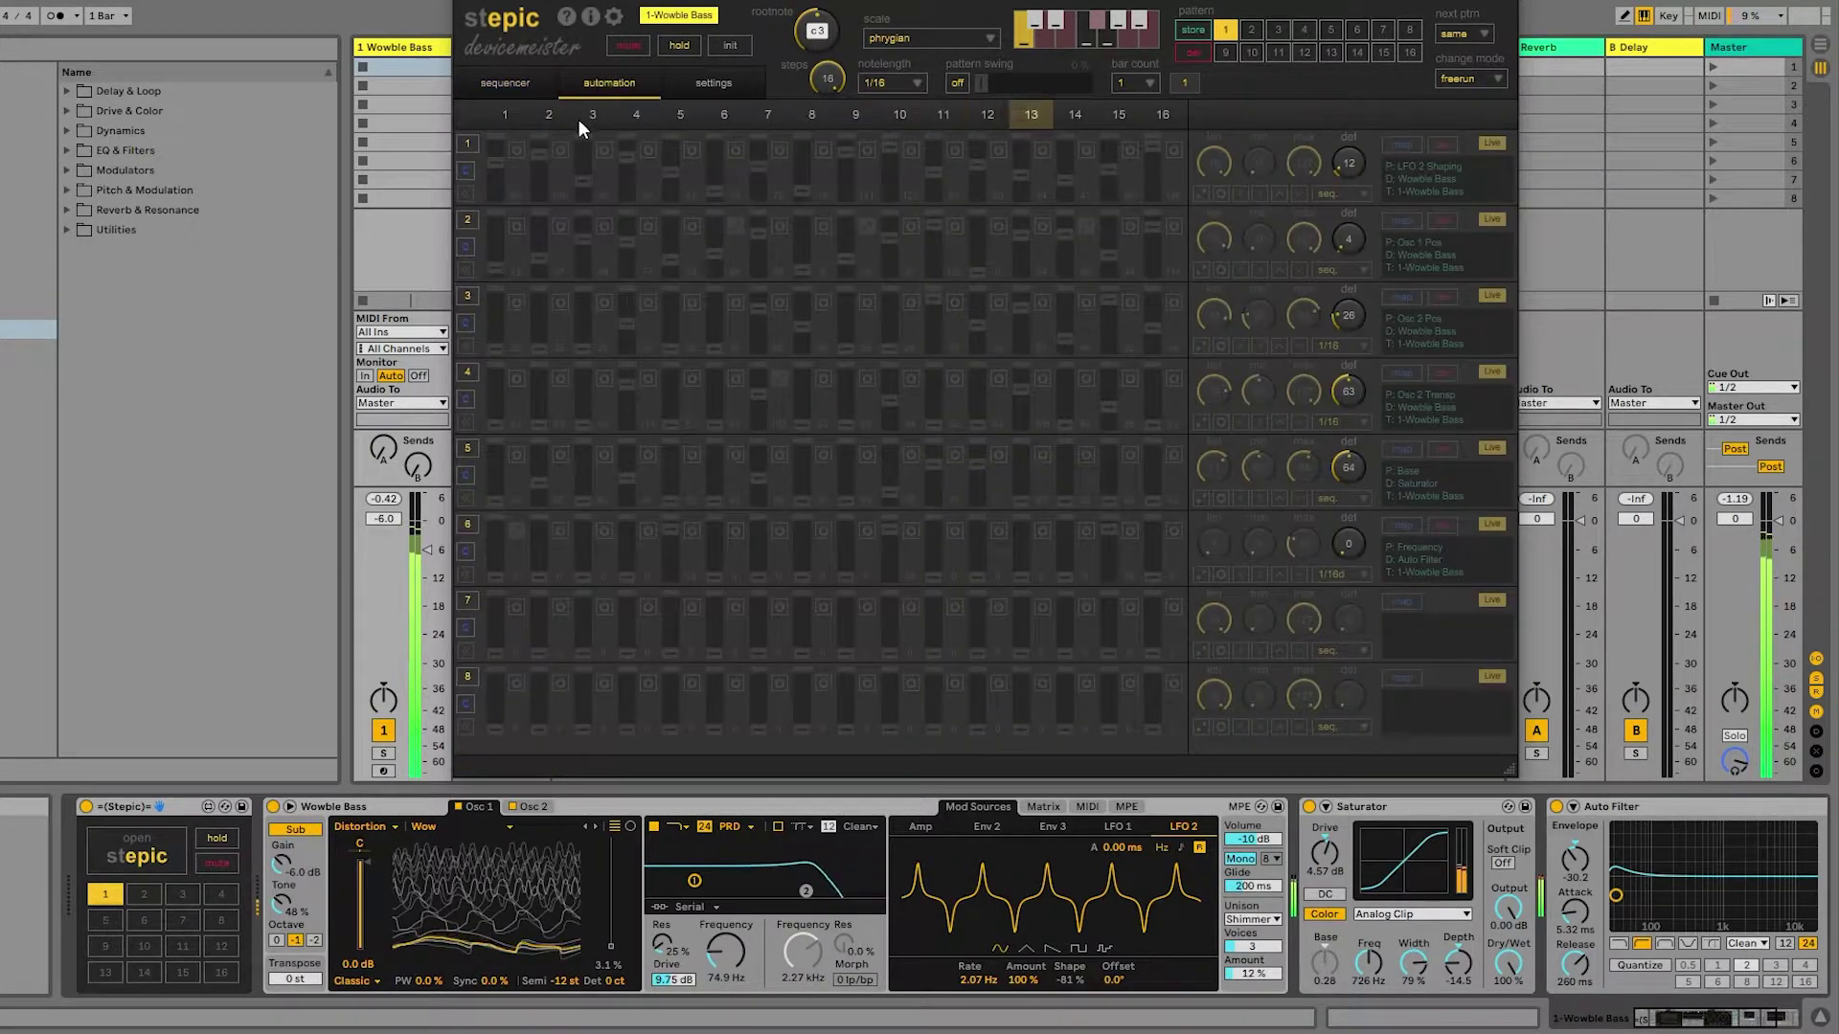
{"action": "left_click", "coordinate": [466, 144]}
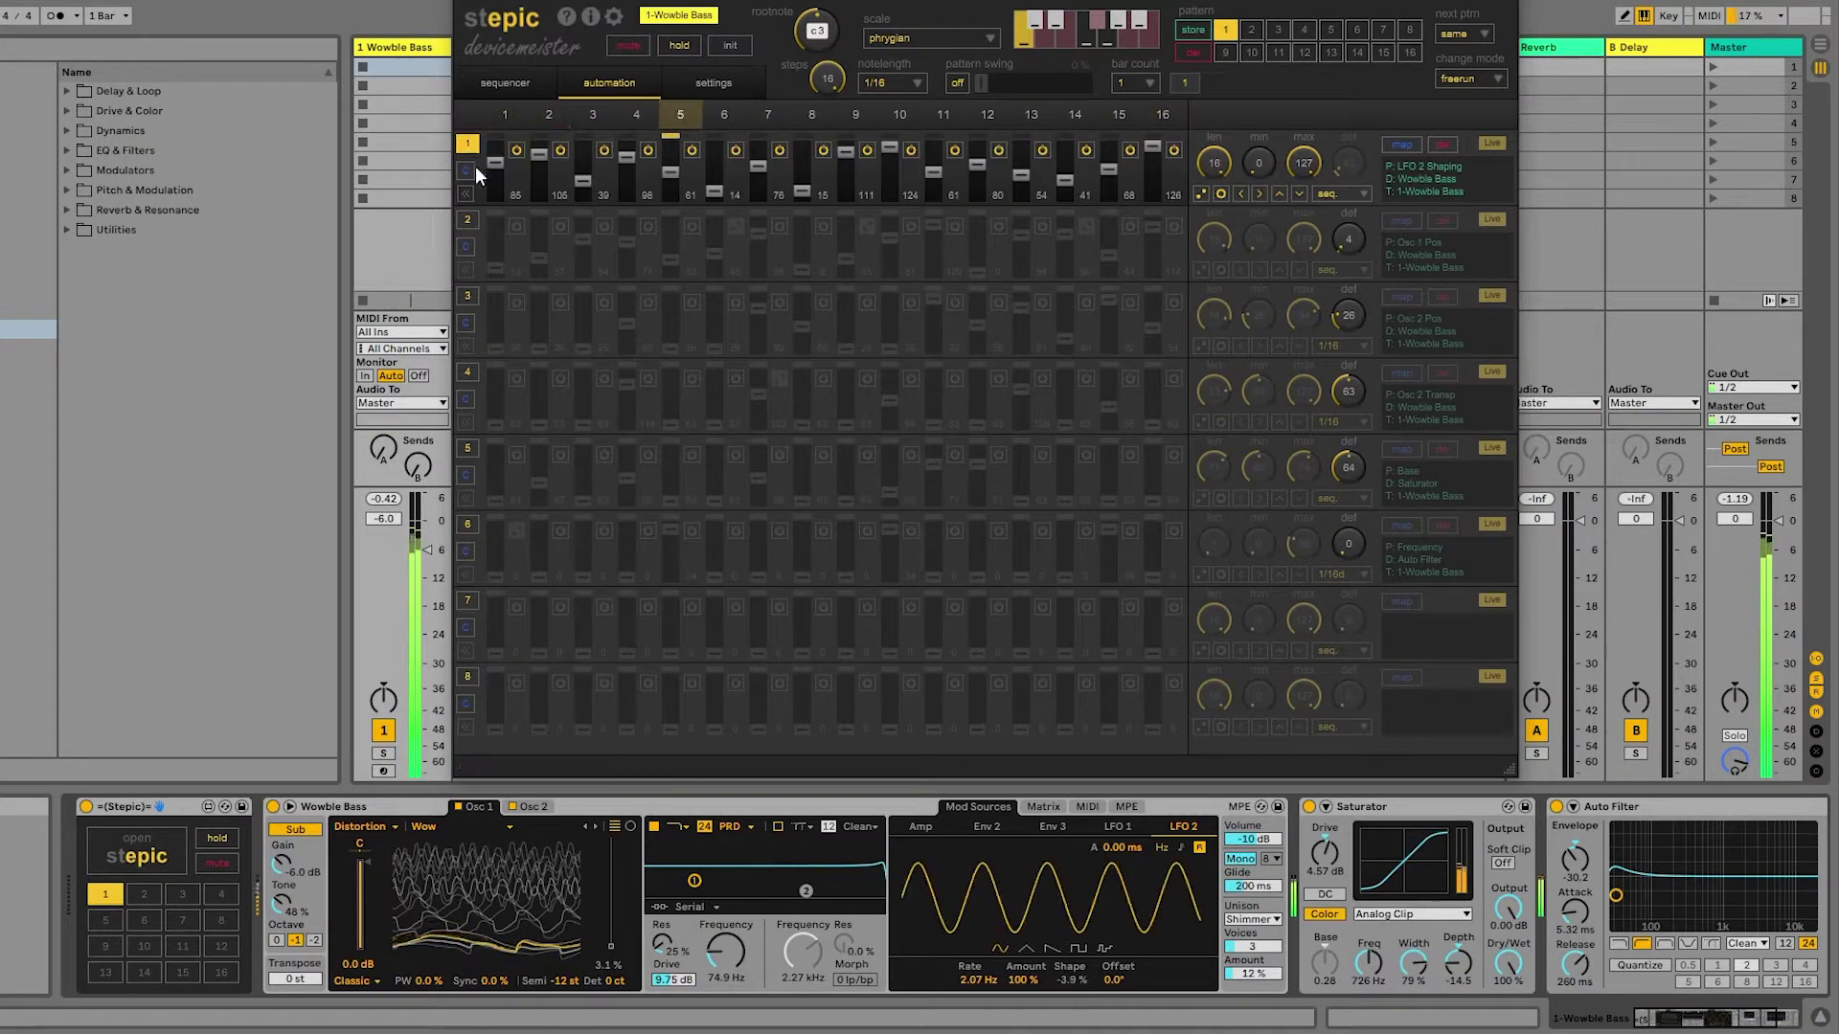
{"action": "left_click", "coordinate": [498, 82]}
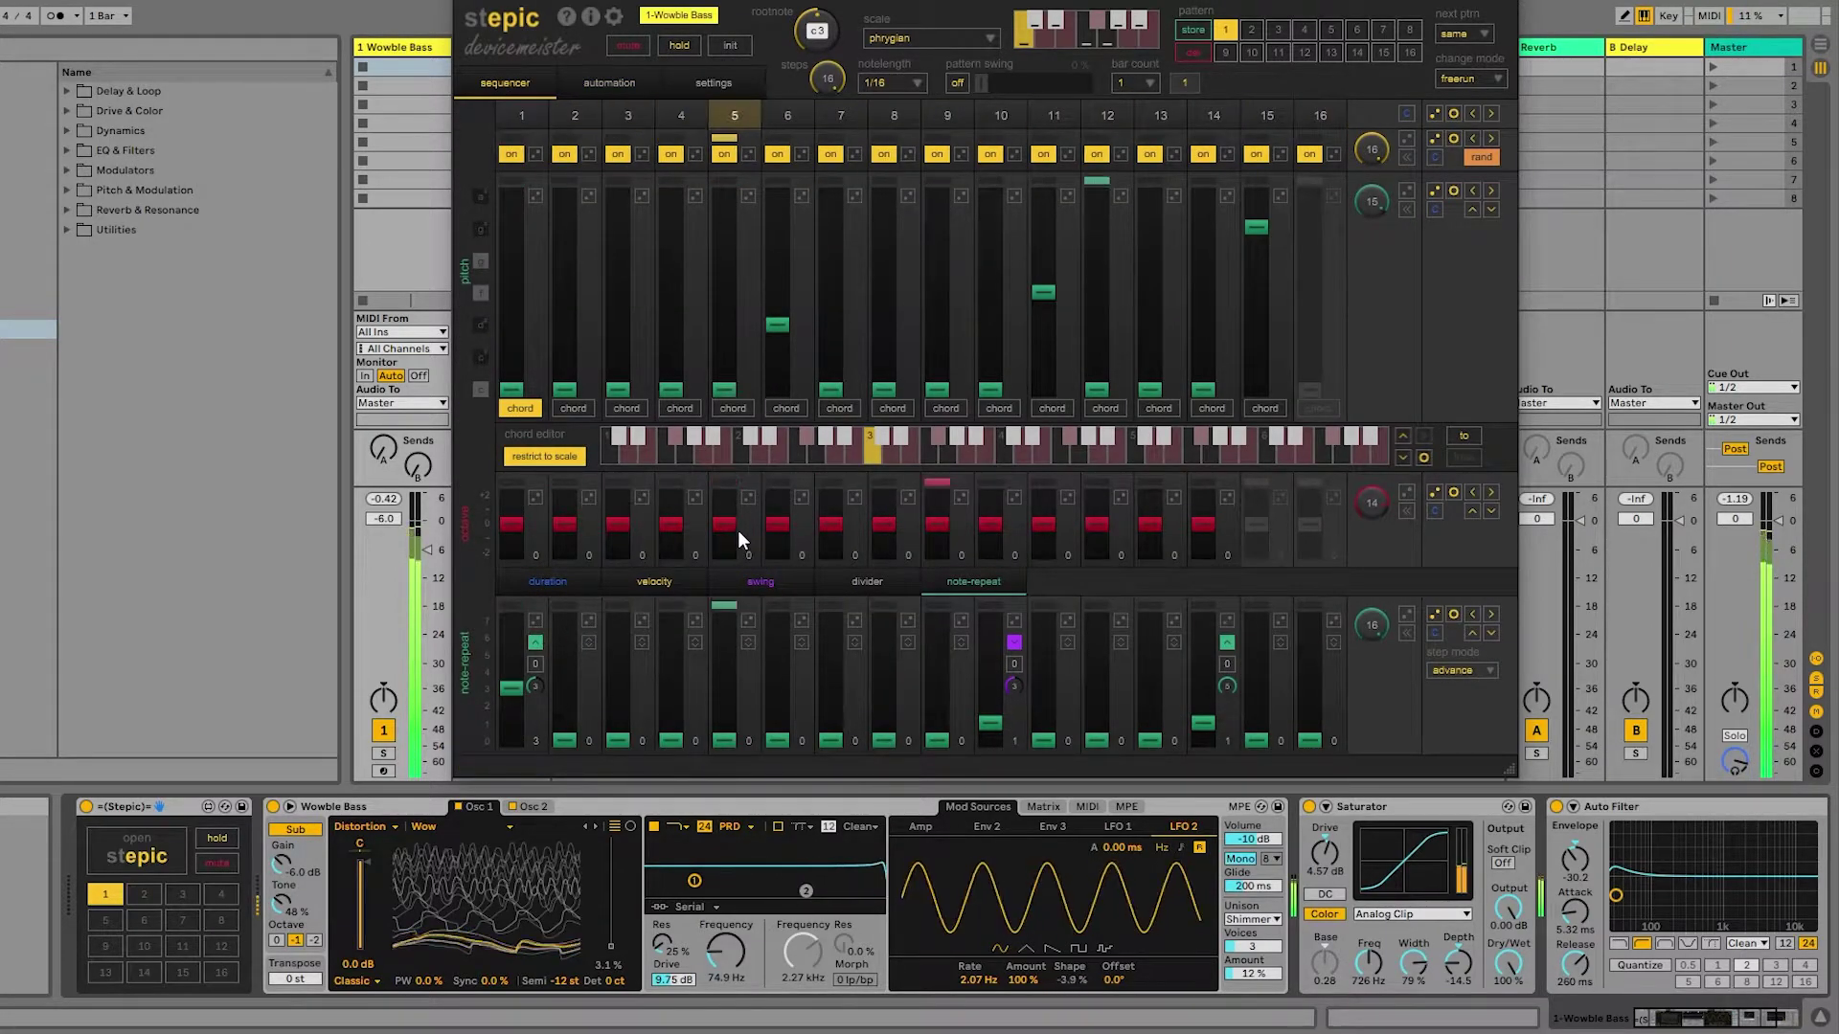
{"action": "left_click_drag", "start_coordinate": [776, 527], "coordinate": [779, 513]}
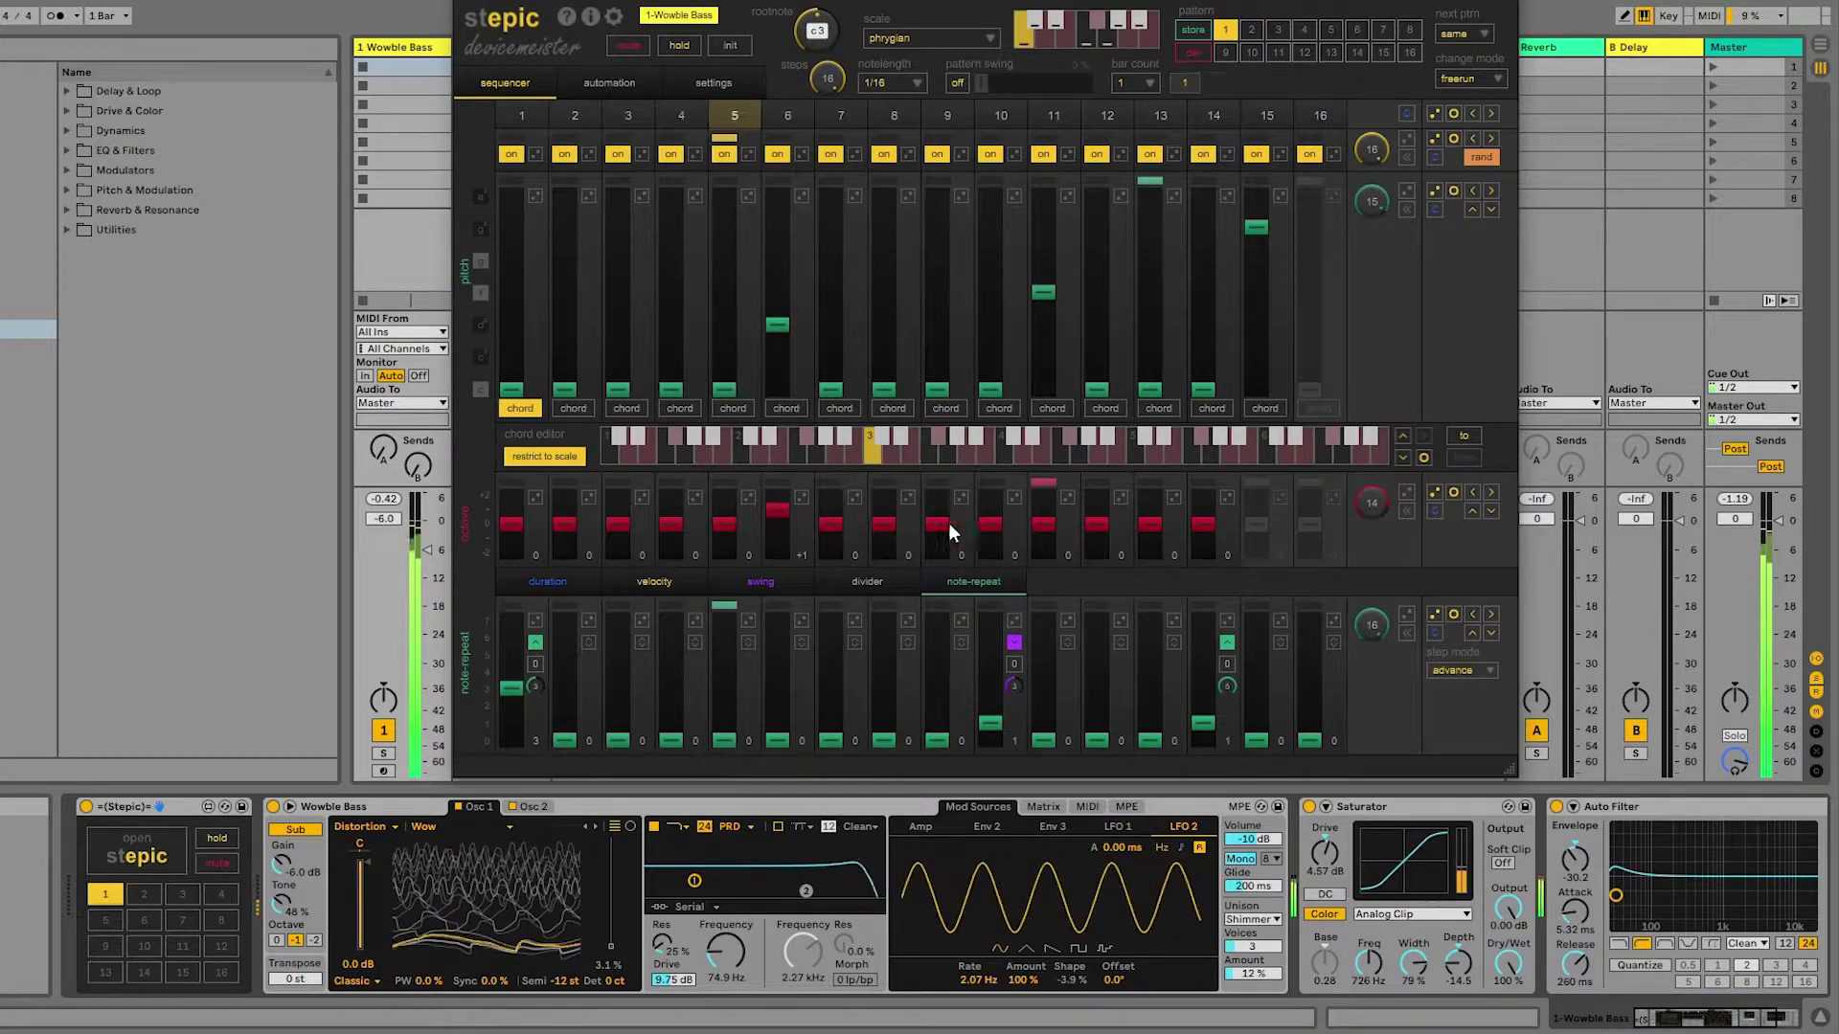
{"action": "left_click_drag", "start_coordinate": [1095, 524], "coordinate": [1100, 511]}
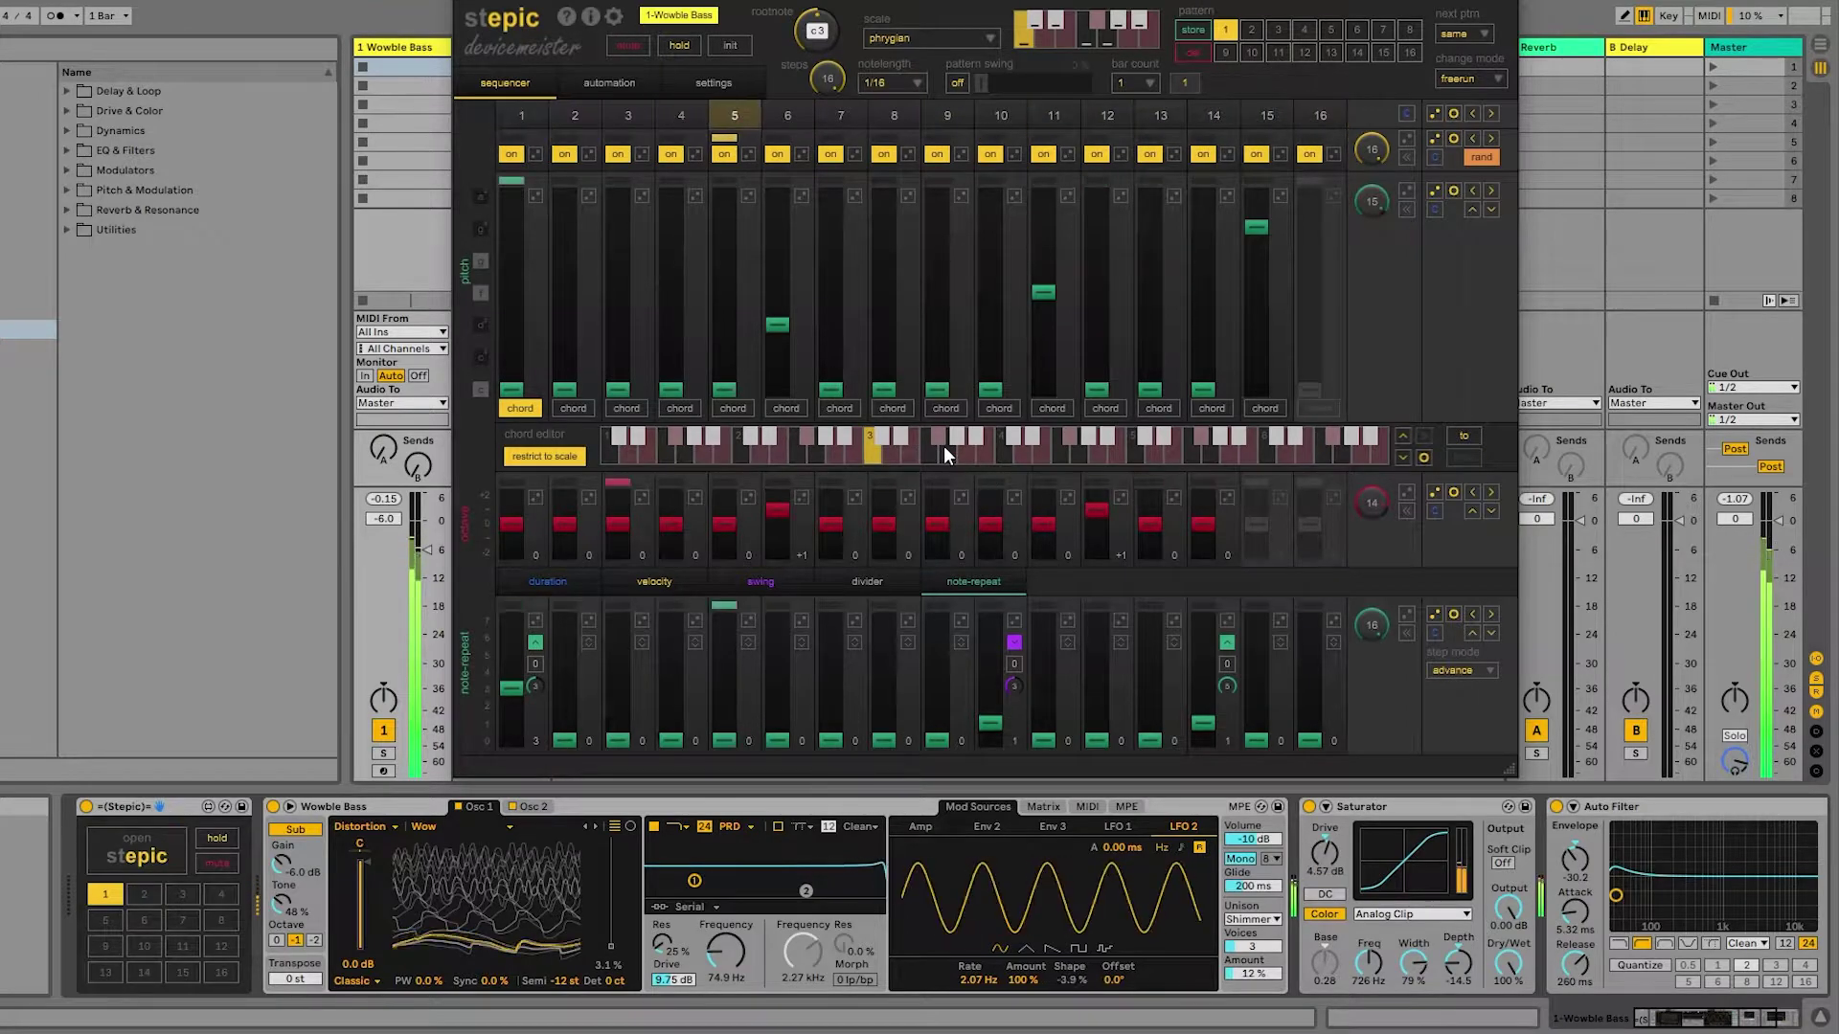
Activate automation track 2 for Osc 1 Pos, and give step 1's note-repeat a +1 setting with value randomization.
{"action": "left_click", "coordinate": [607, 84]}
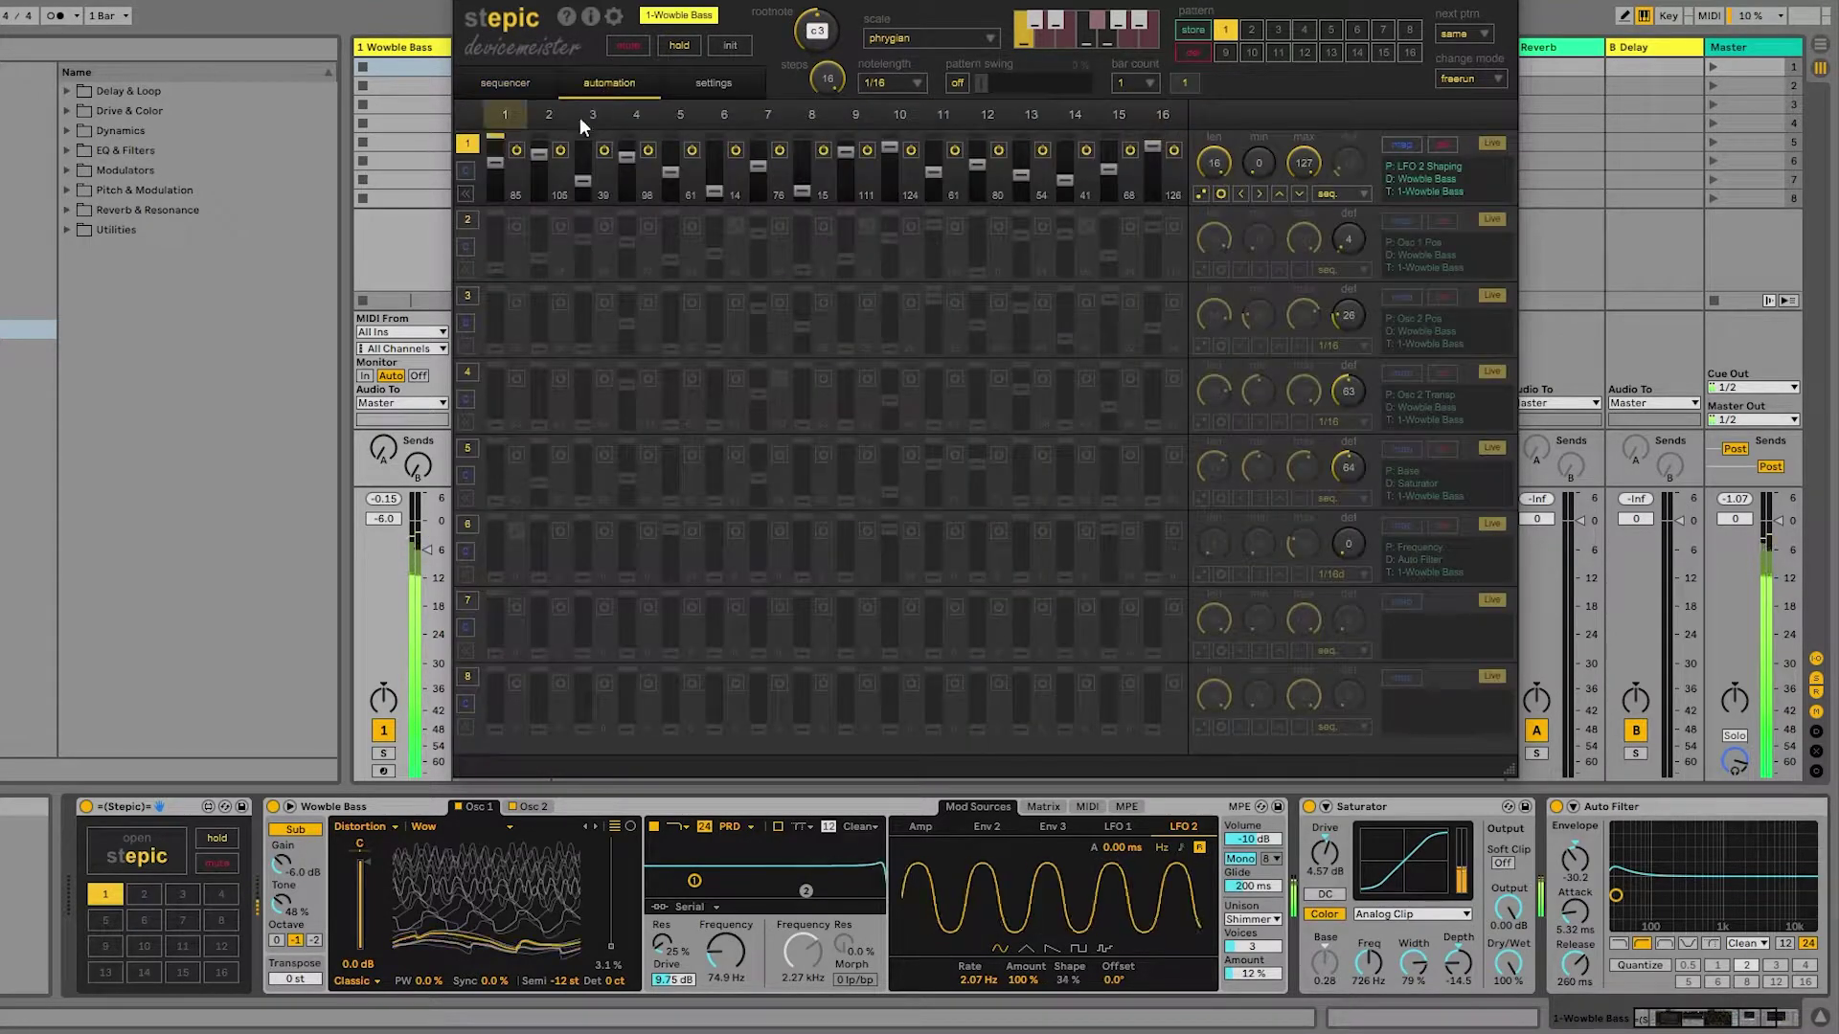
{"action": "left_click", "coordinate": [467, 219]}
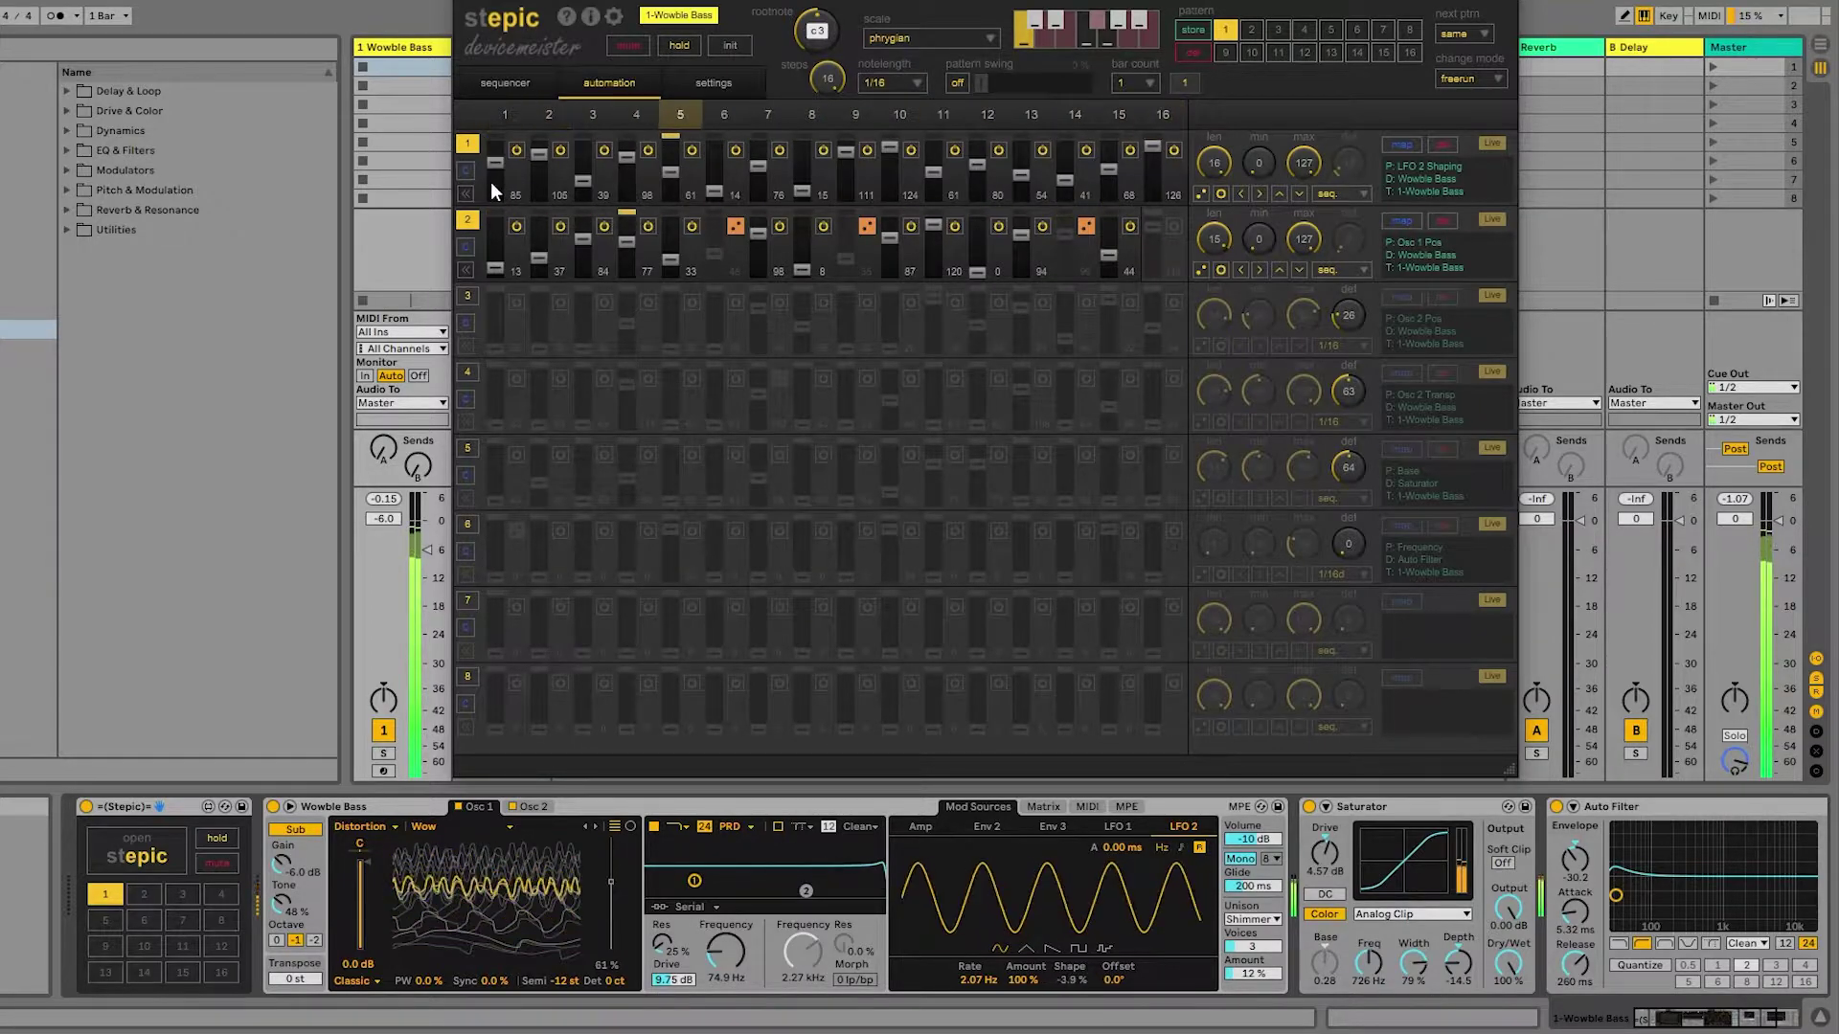
{"action": "left_click", "coordinate": [514, 84]}
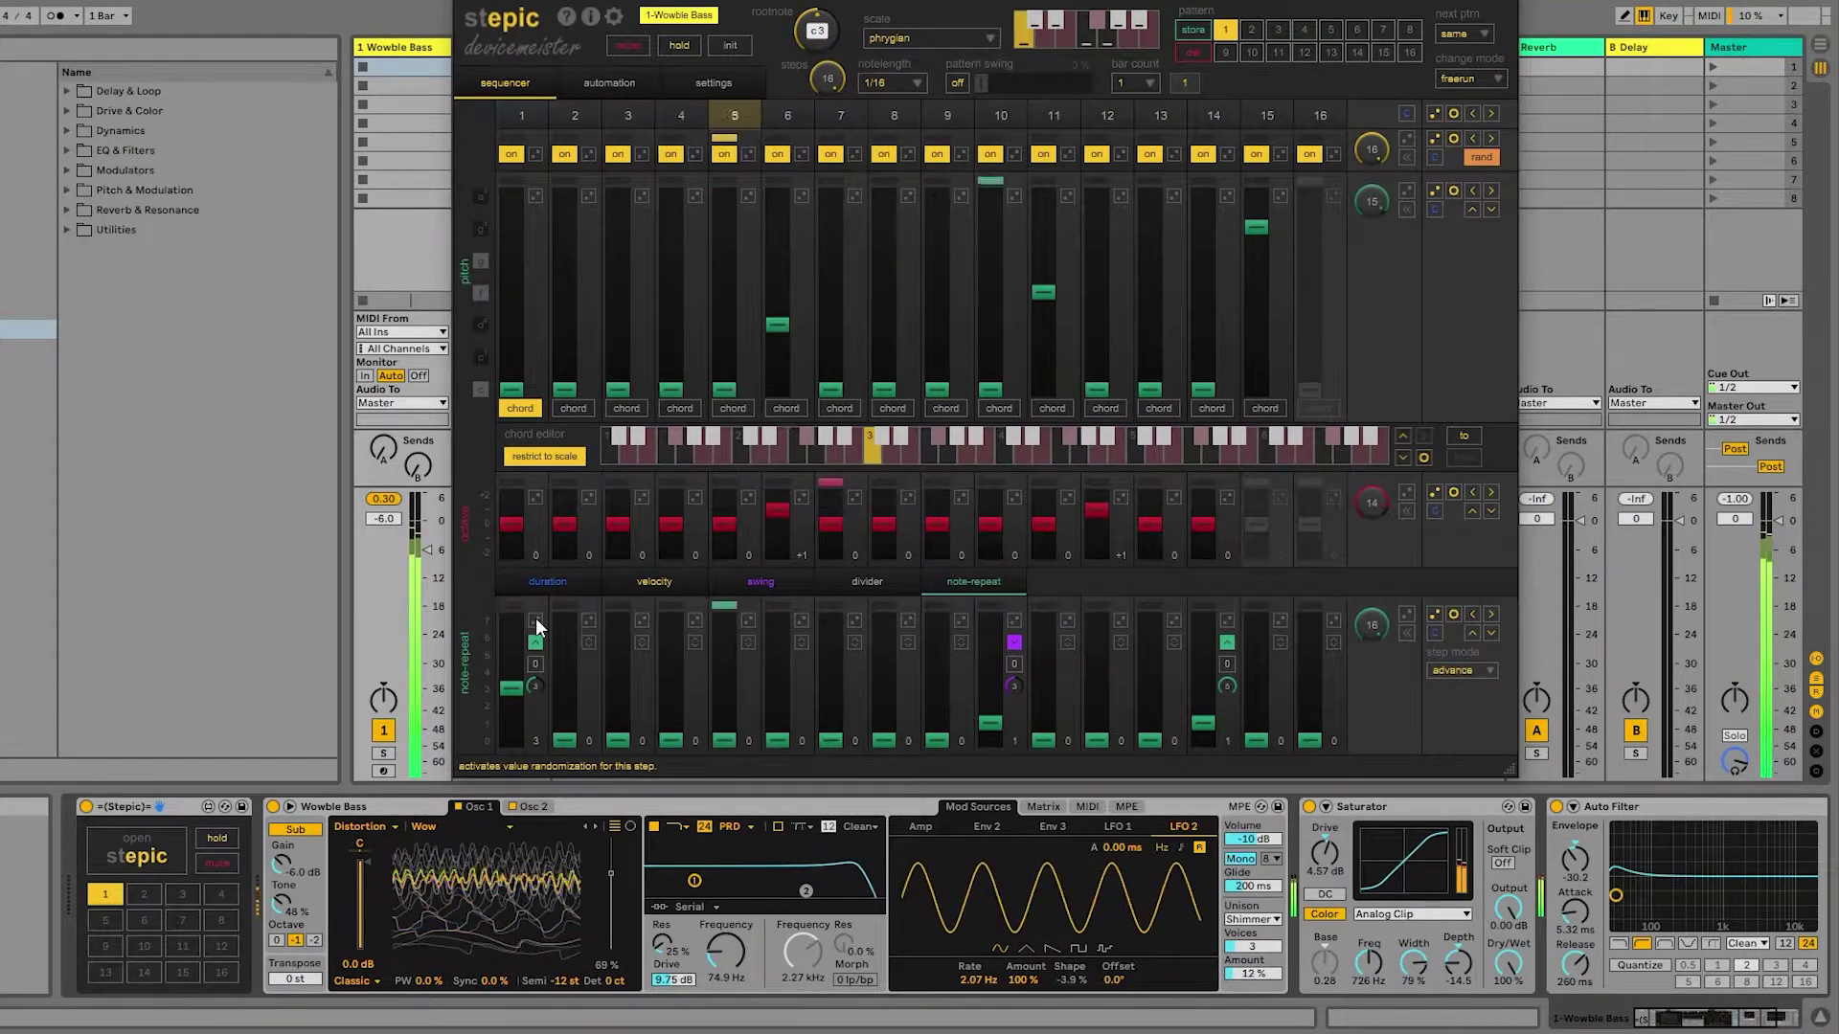
{"action": "left_click", "coordinate": [536, 662]}
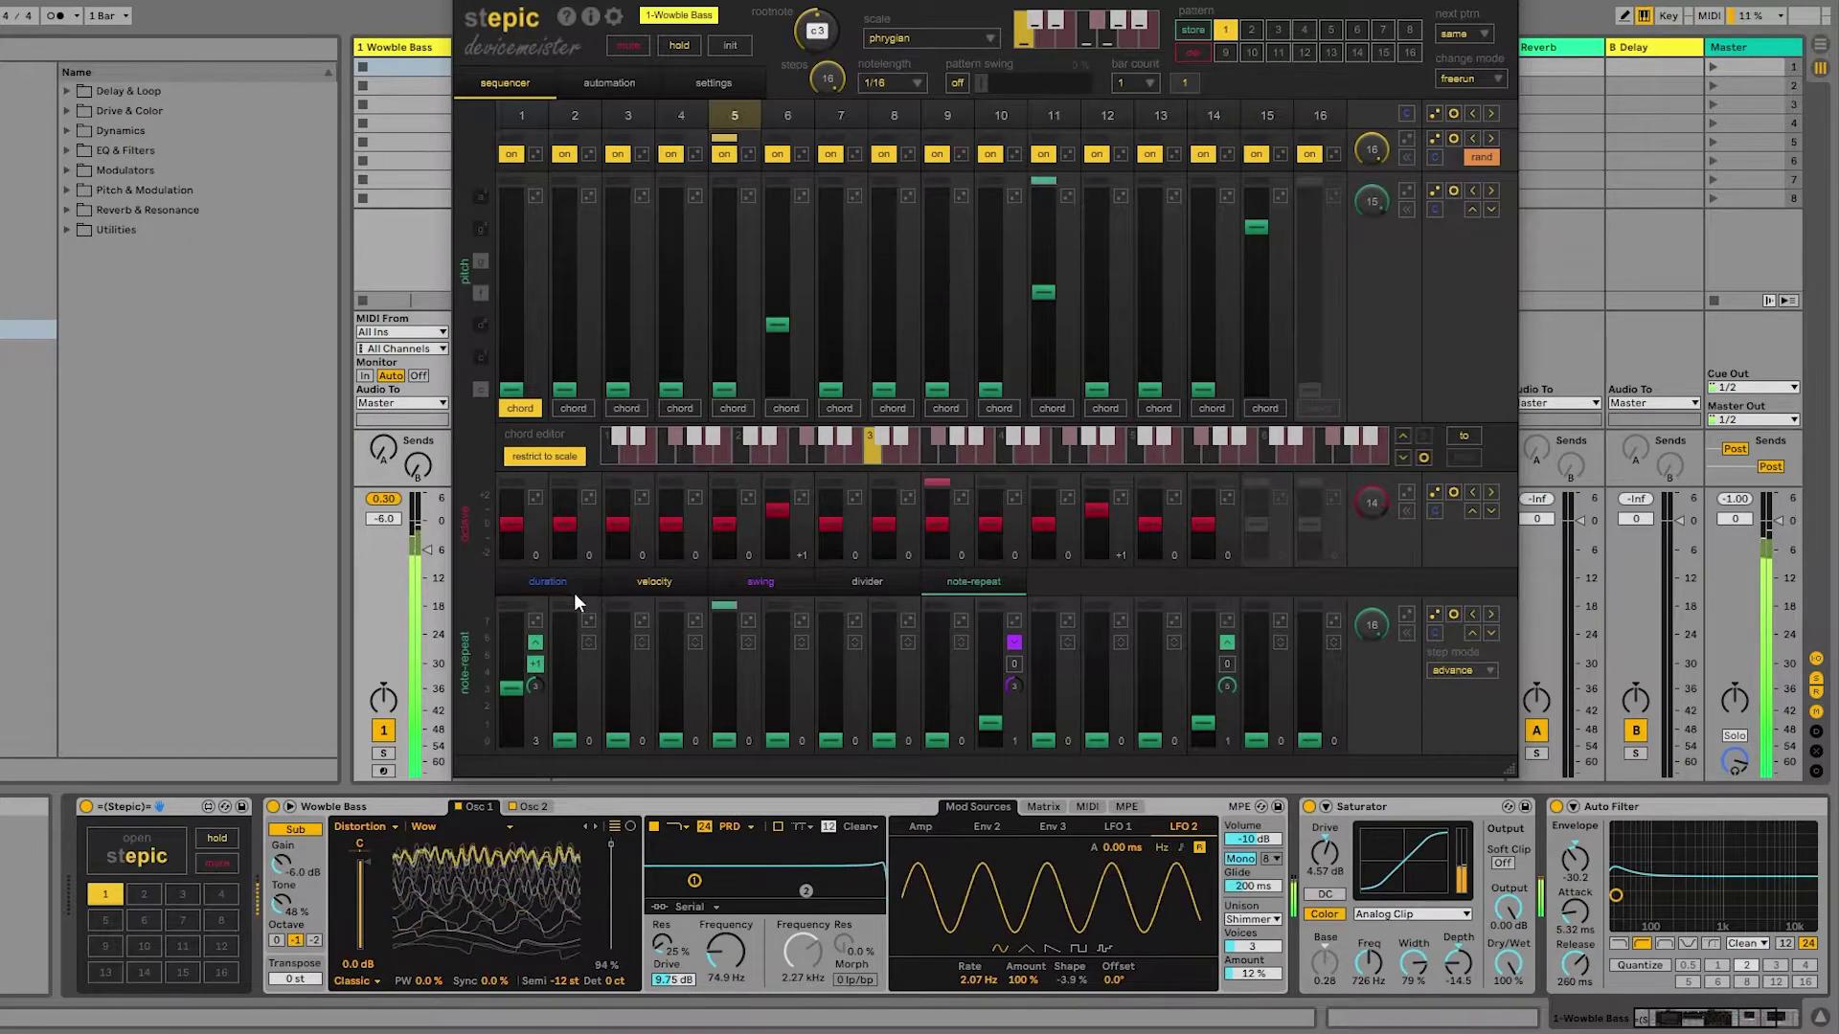
{"action": "left_click", "coordinate": [535, 620]}
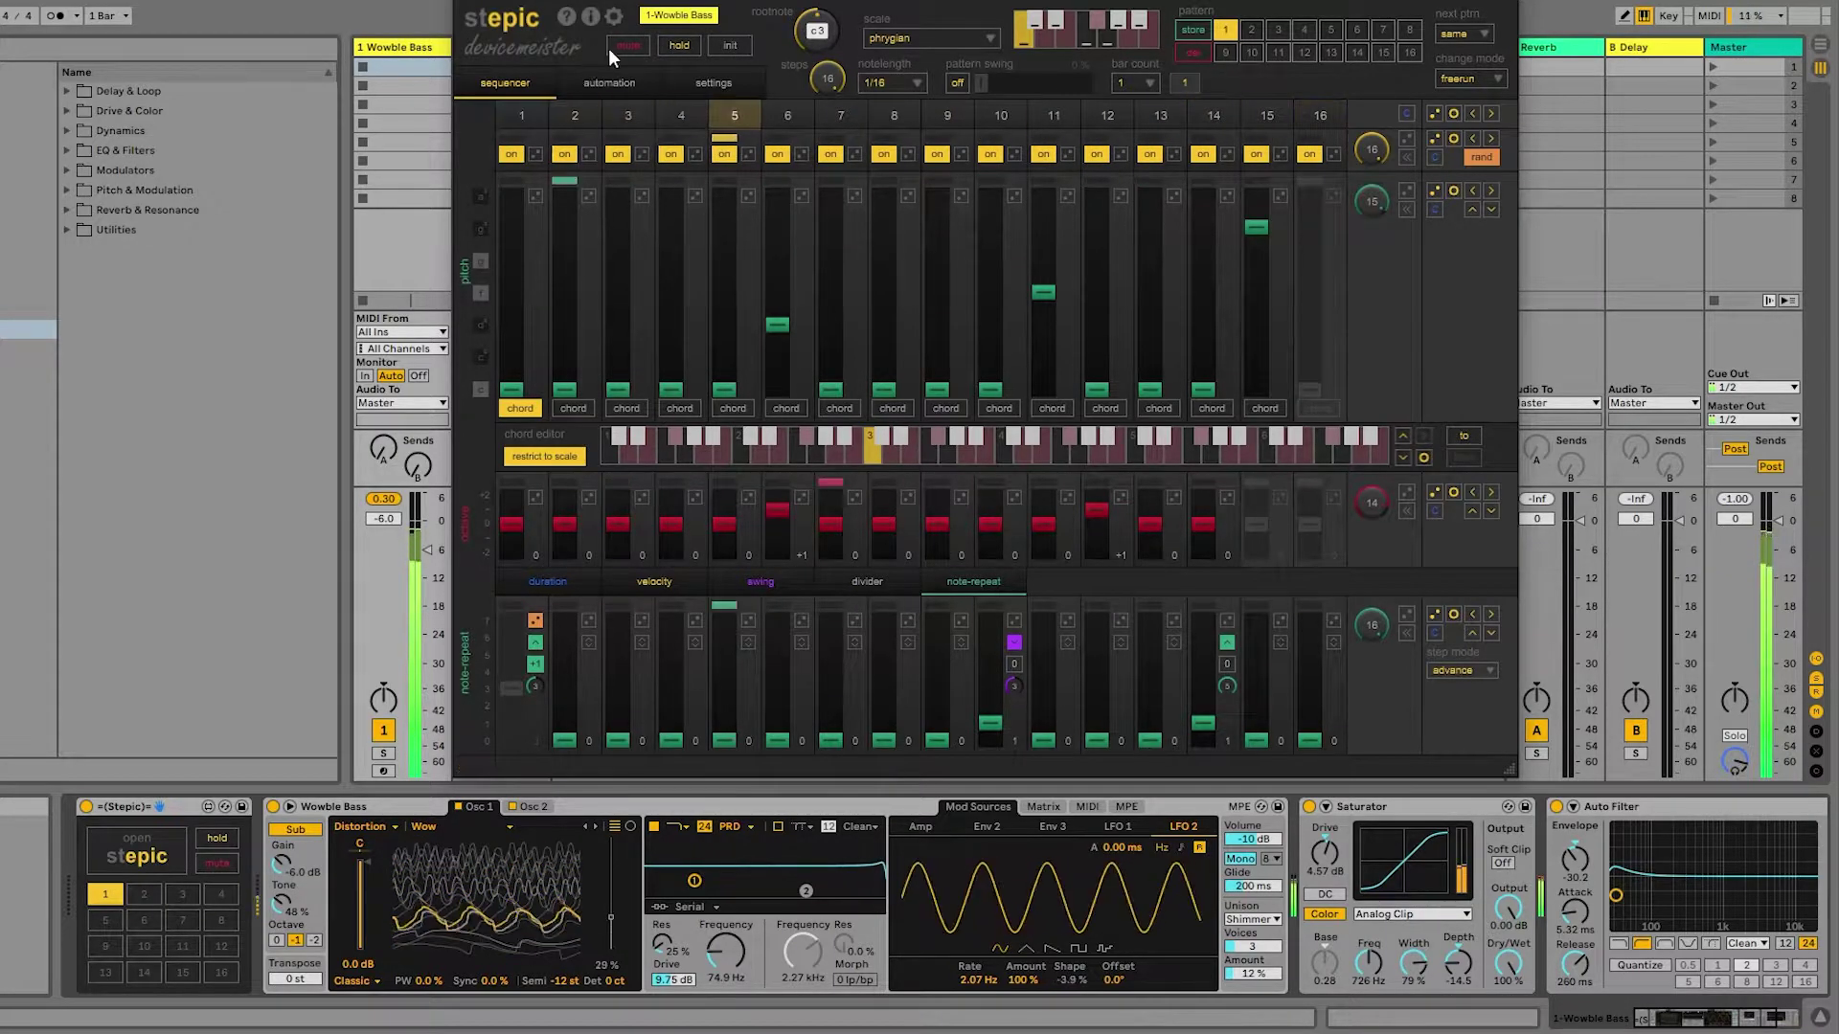
Activate automation track 3 for Osc 2 Pos, and enable octave randomization on sequencer steps 3 and 9.
{"action": "left_click", "coordinate": [611, 84]}
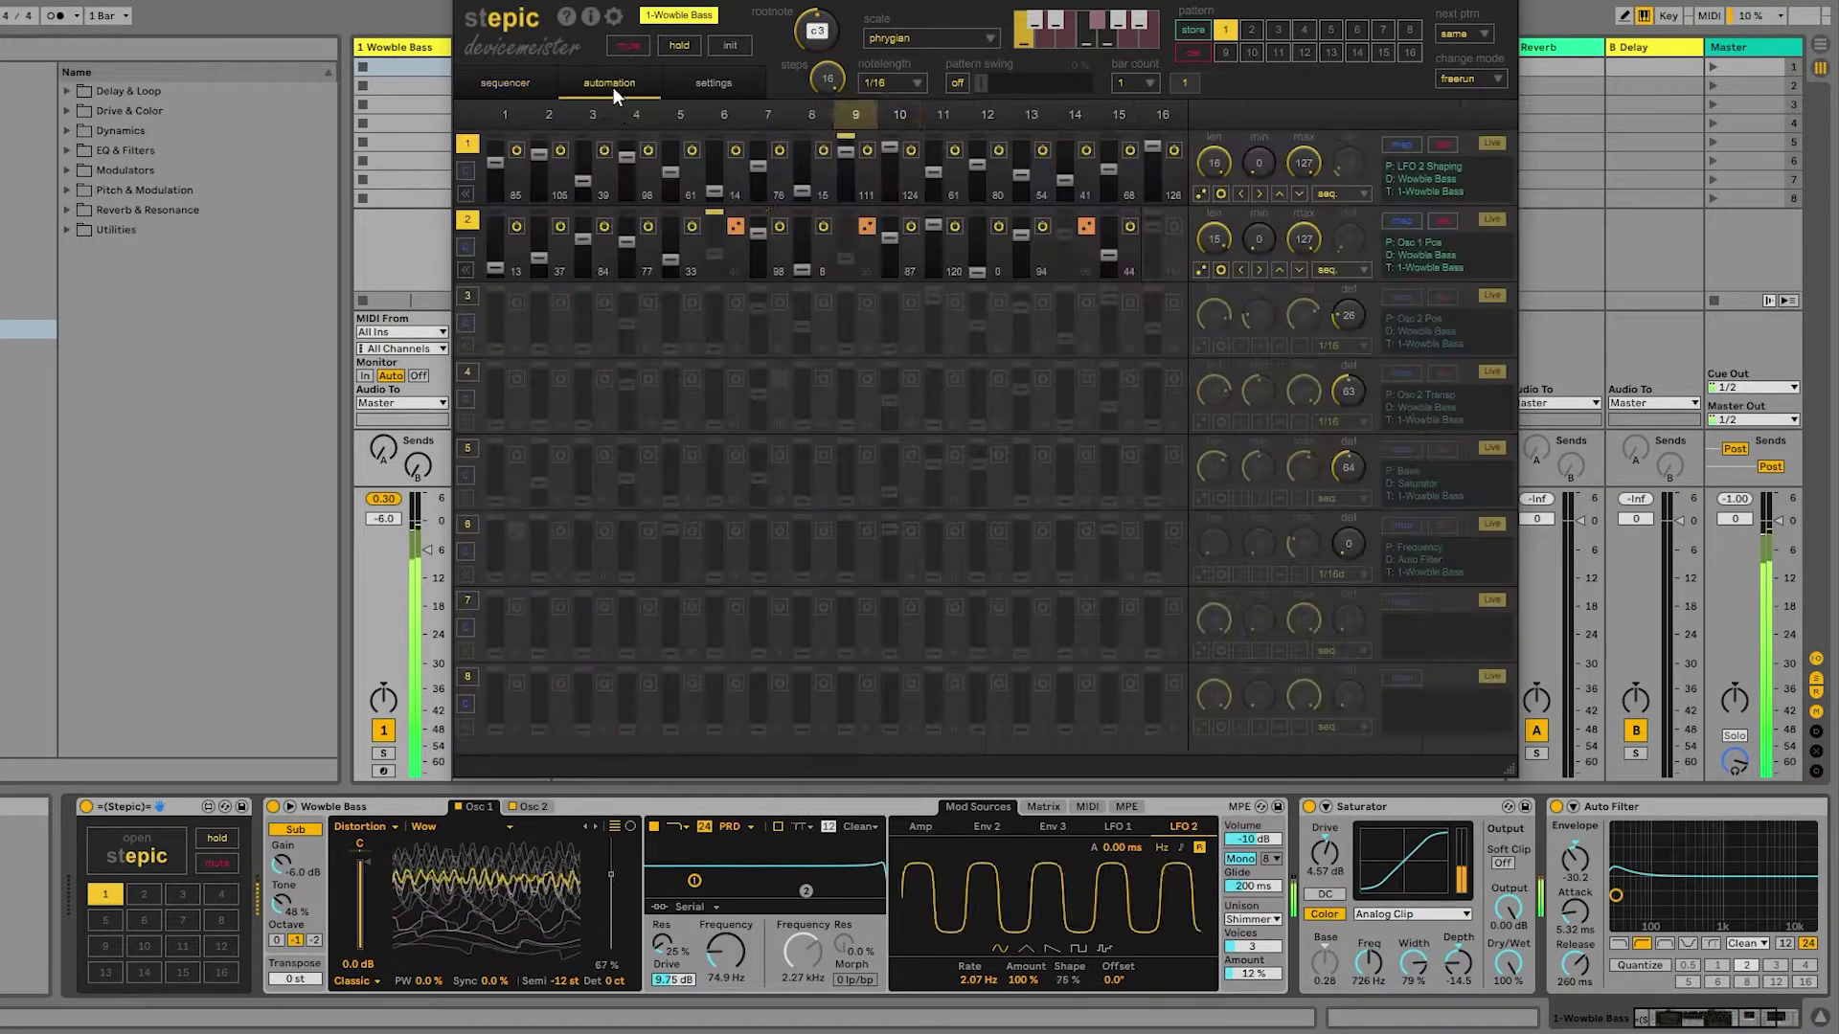
{"action": "left_click", "coordinate": [468, 298]}
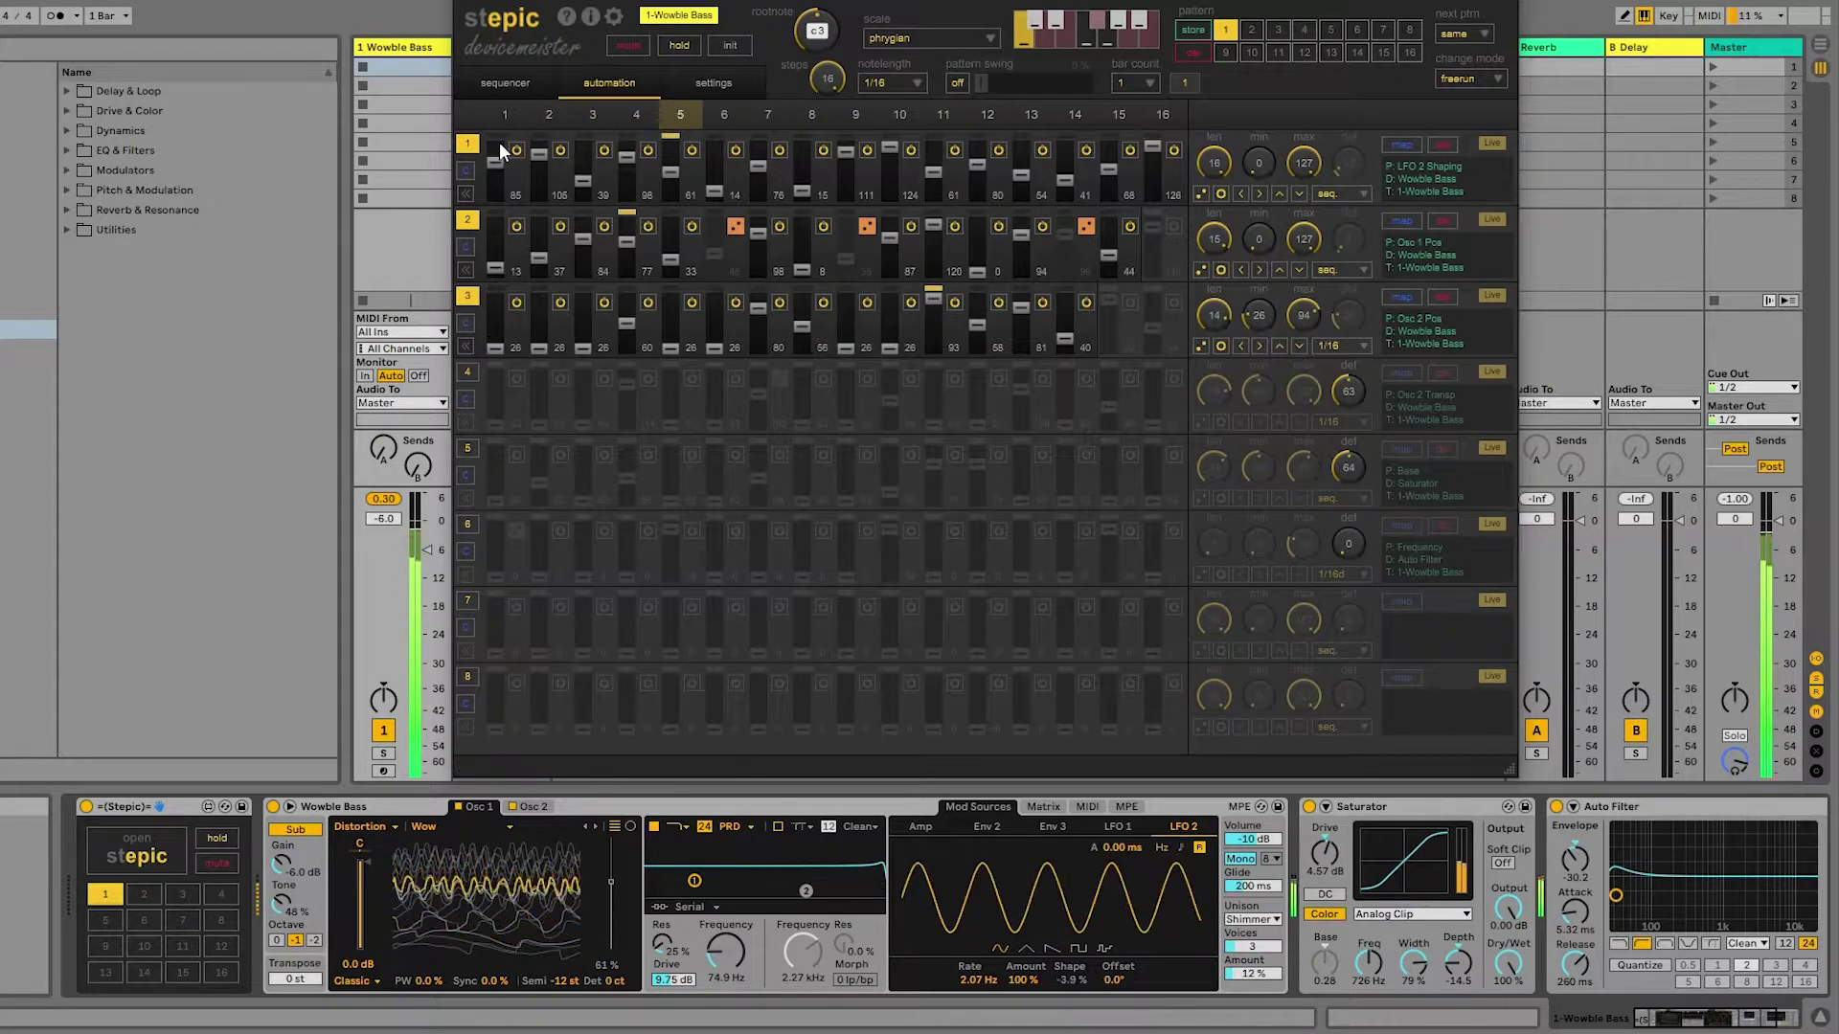
{"action": "left_click", "coordinate": [498, 84]}
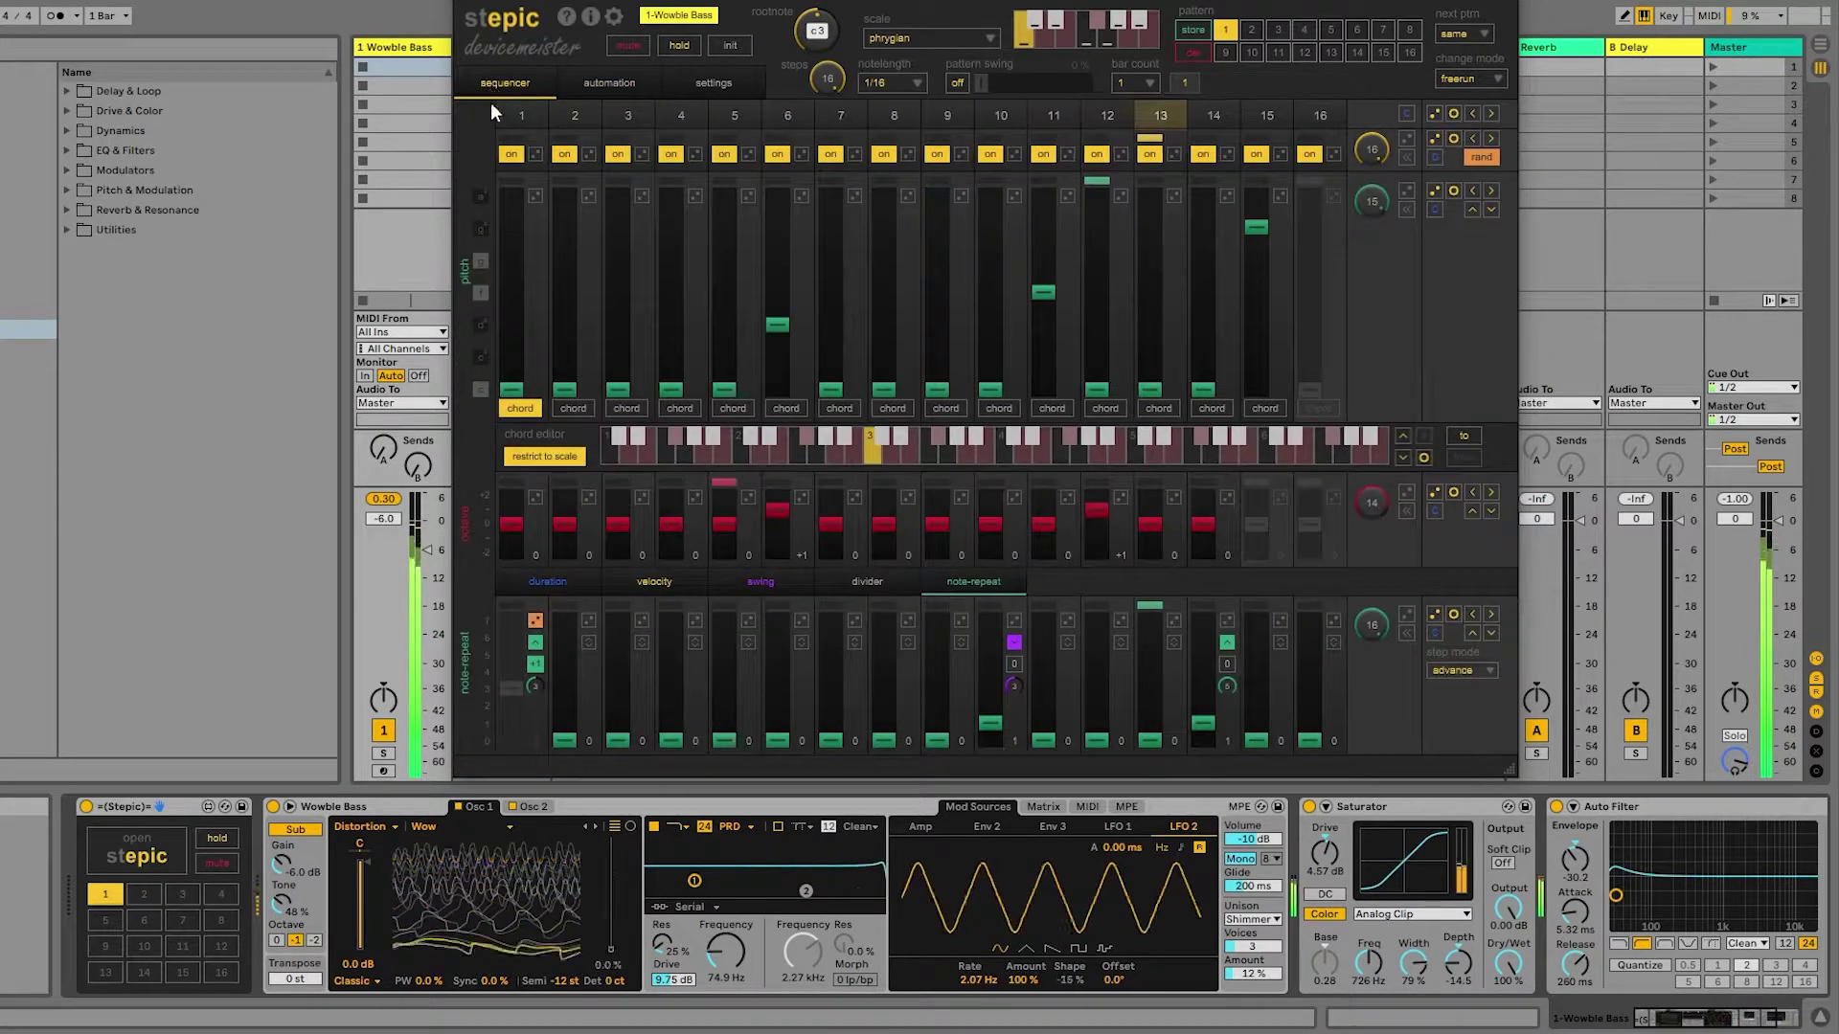
{"action": "left_click", "coordinate": [643, 497]}
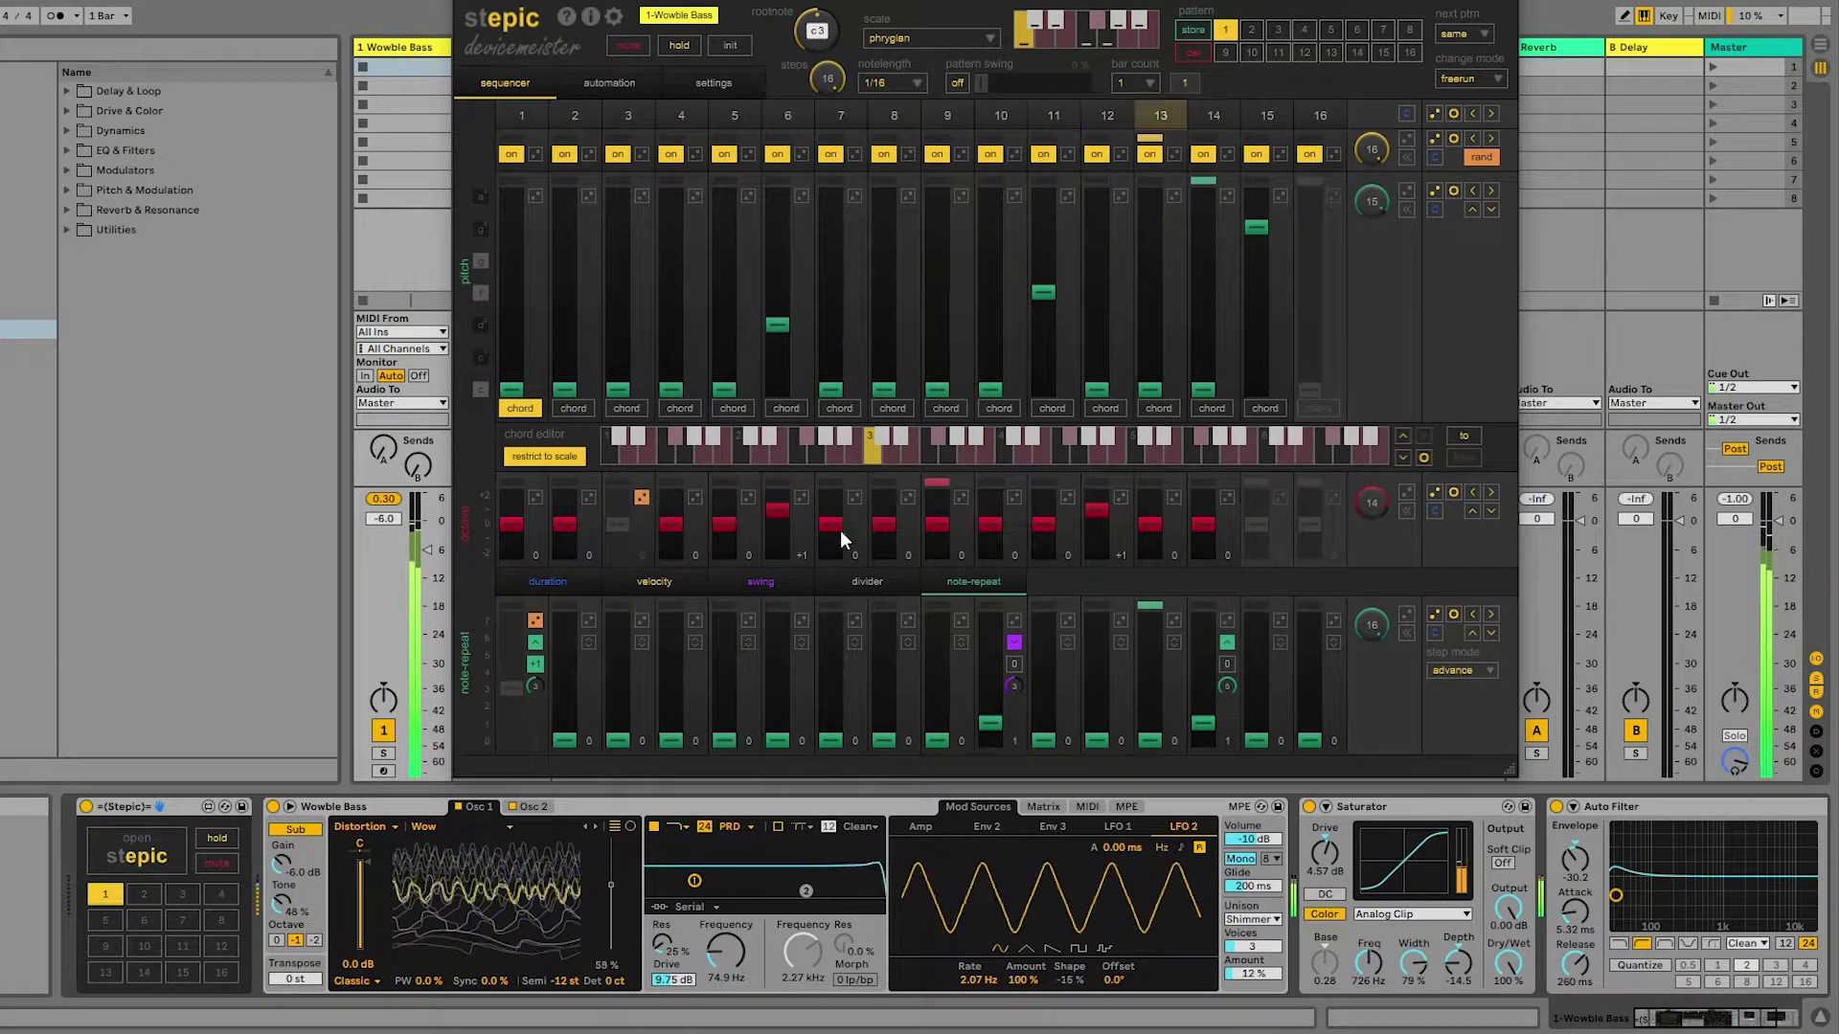
{"action": "left_click", "coordinate": [959, 497]}
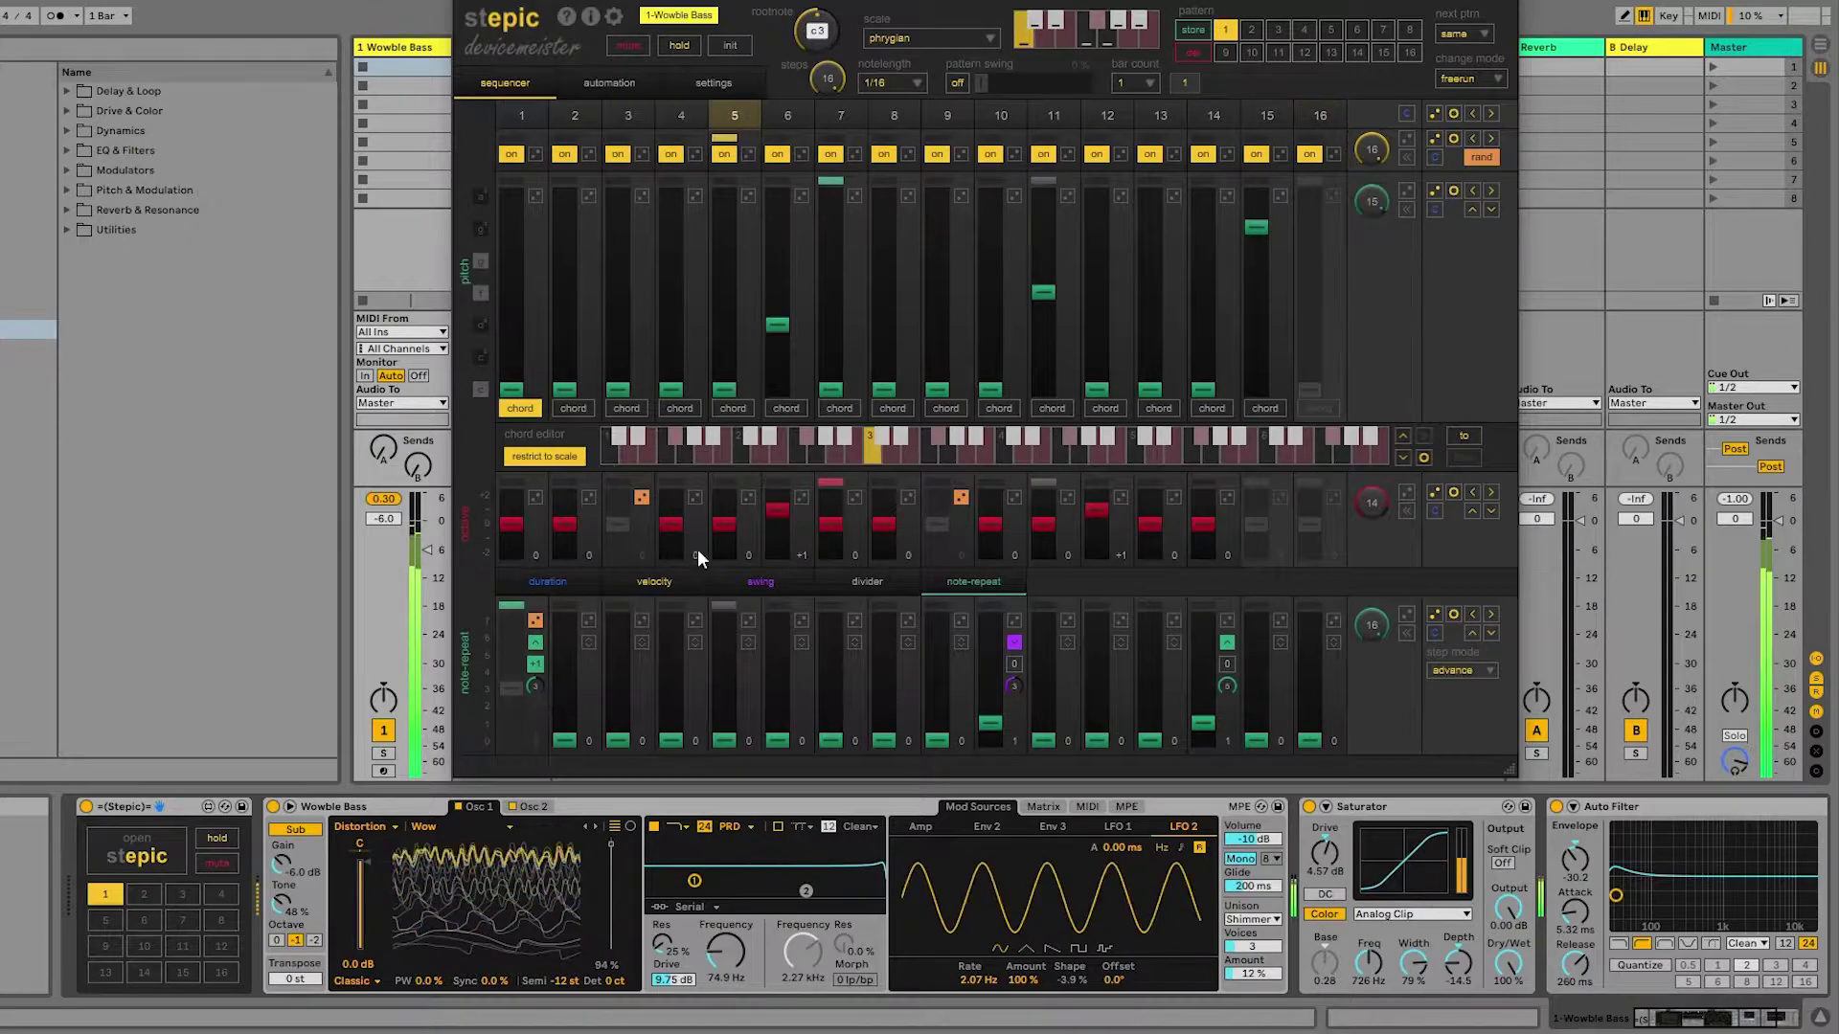
Activate automation track 4 for Osc 2 Transp, and raise step 4's pitch to the maximum and step 9's to match step 6.
{"action": "left_click", "coordinate": [617, 90]}
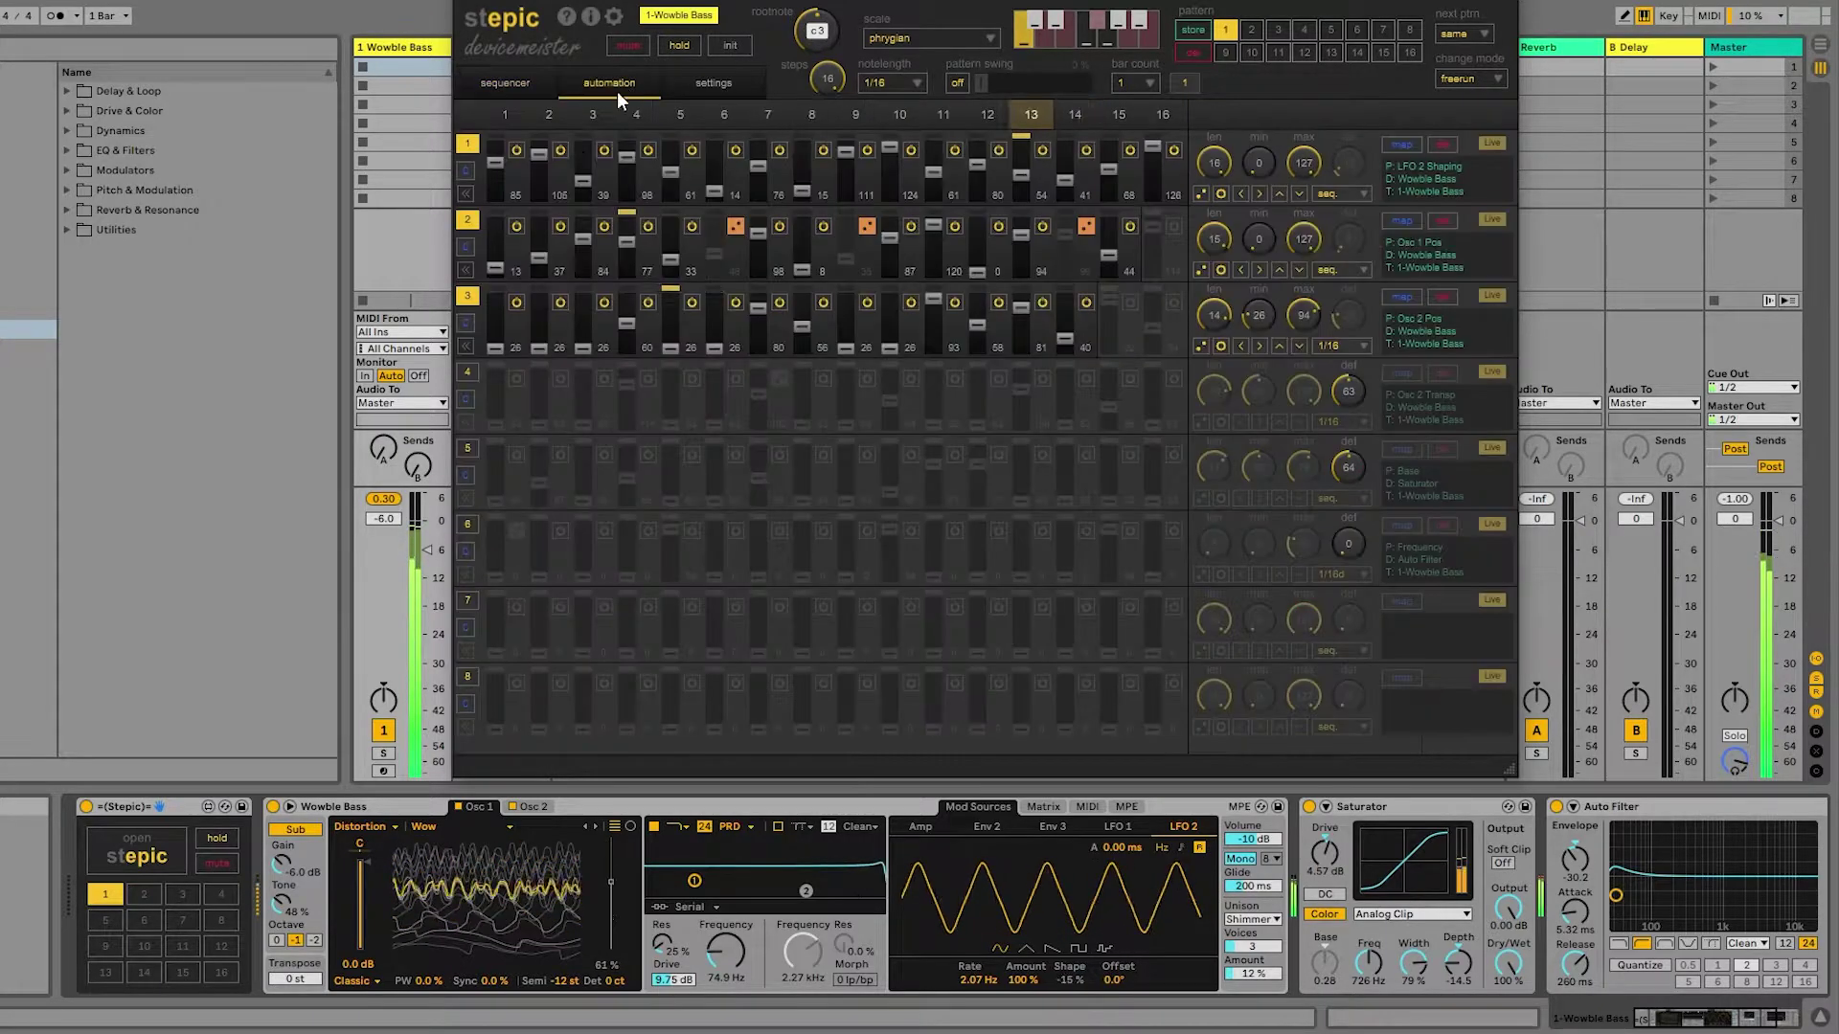
{"action": "left_click", "coordinate": [468, 373]}
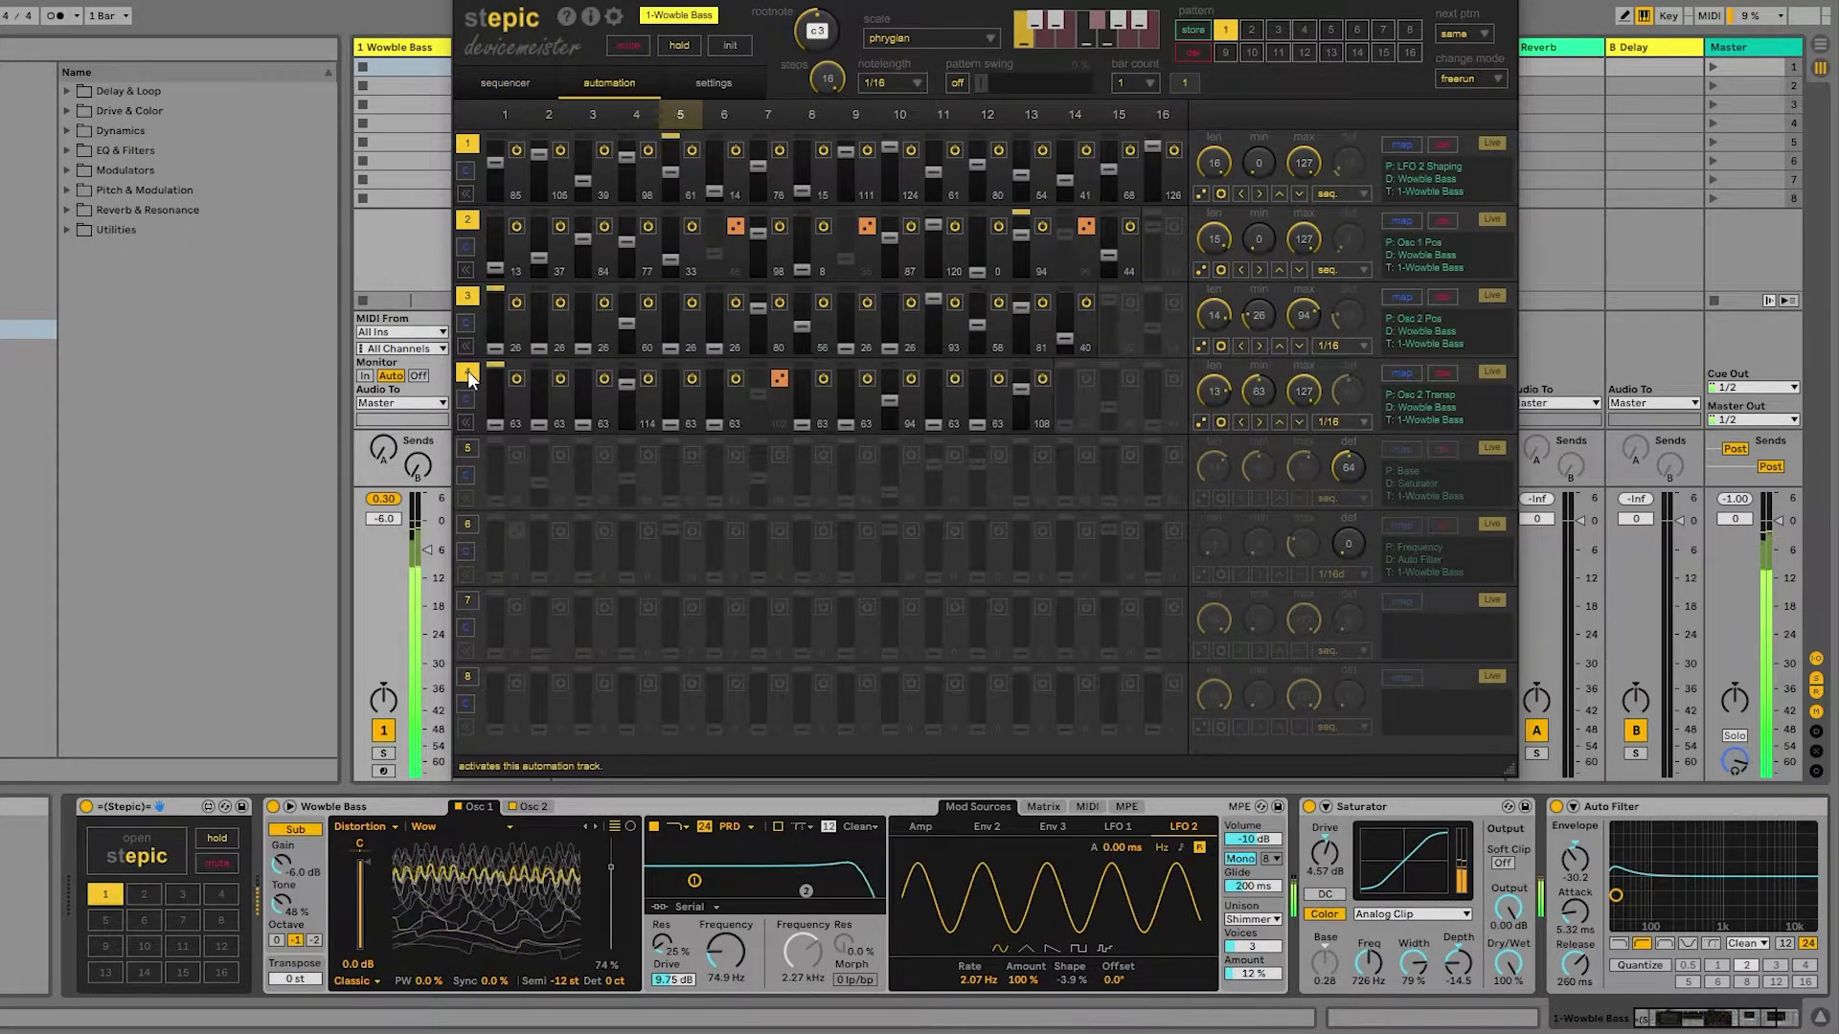
{"action": "left_click", "coordinate": [526, 82]}
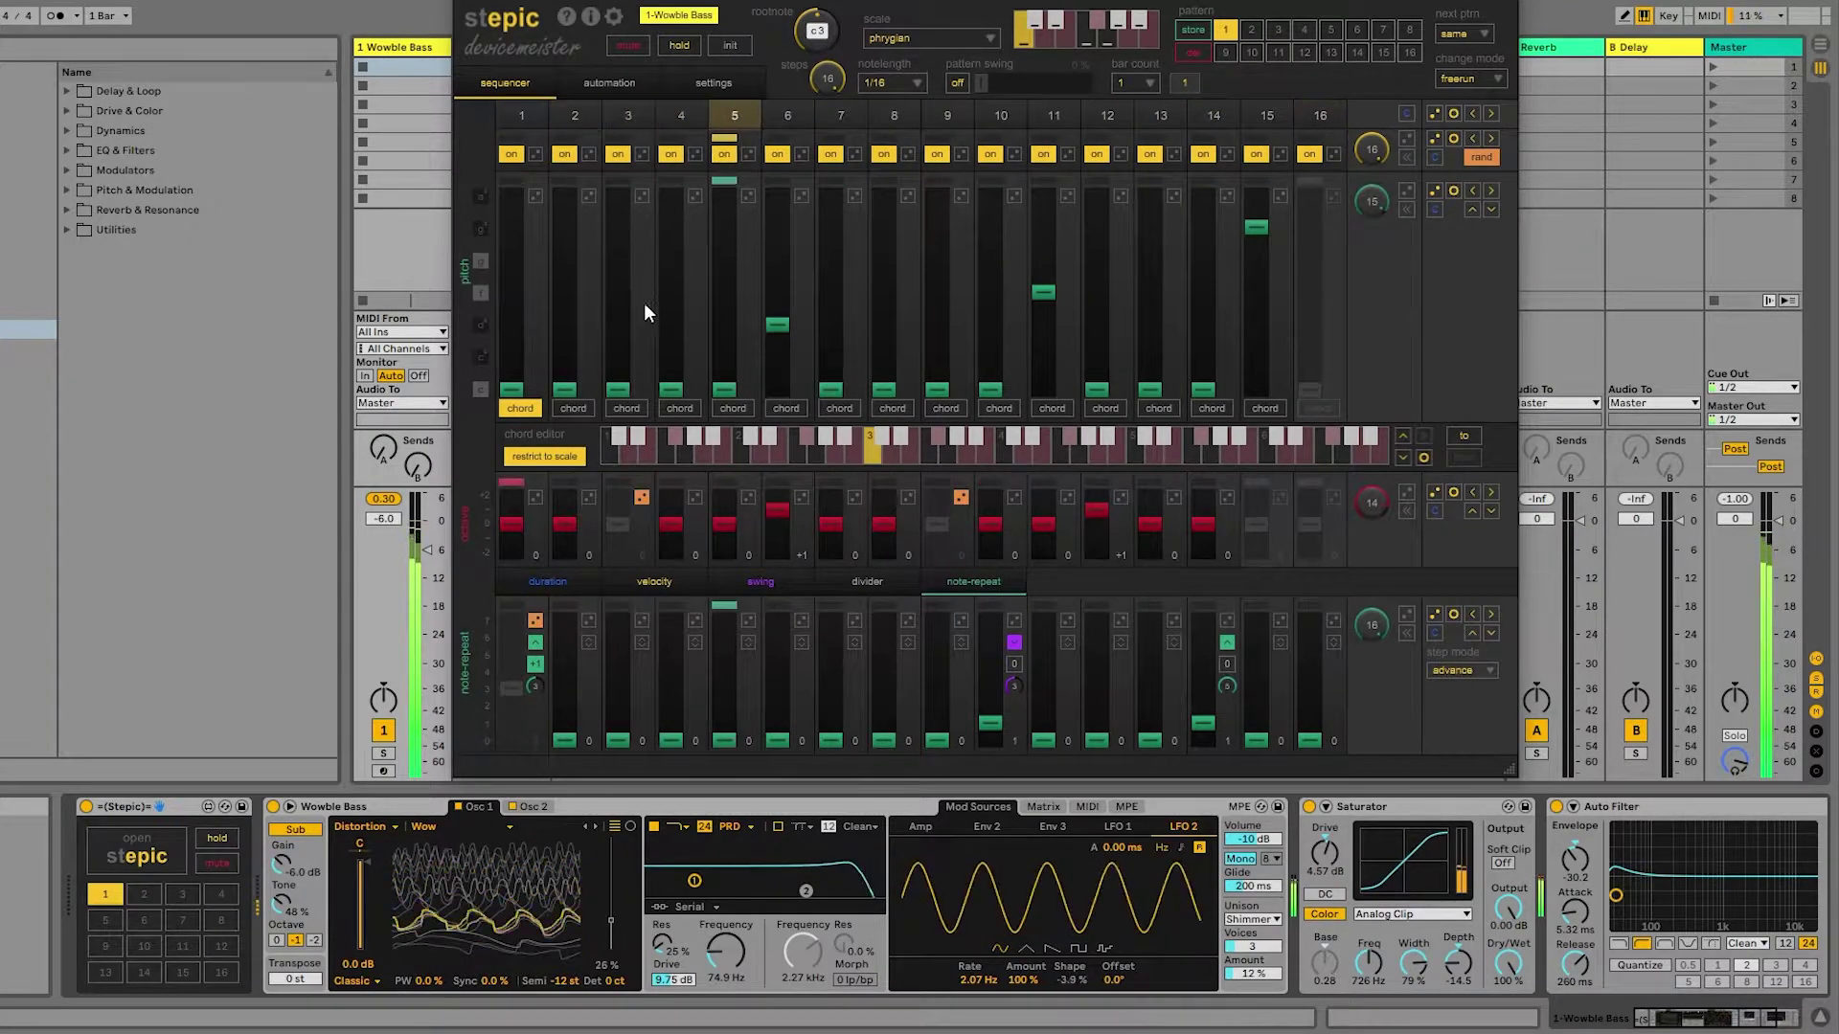
{"action": "left_click_drag", "start_coordinate": [670, 385], "coordinate": [673, 194]}
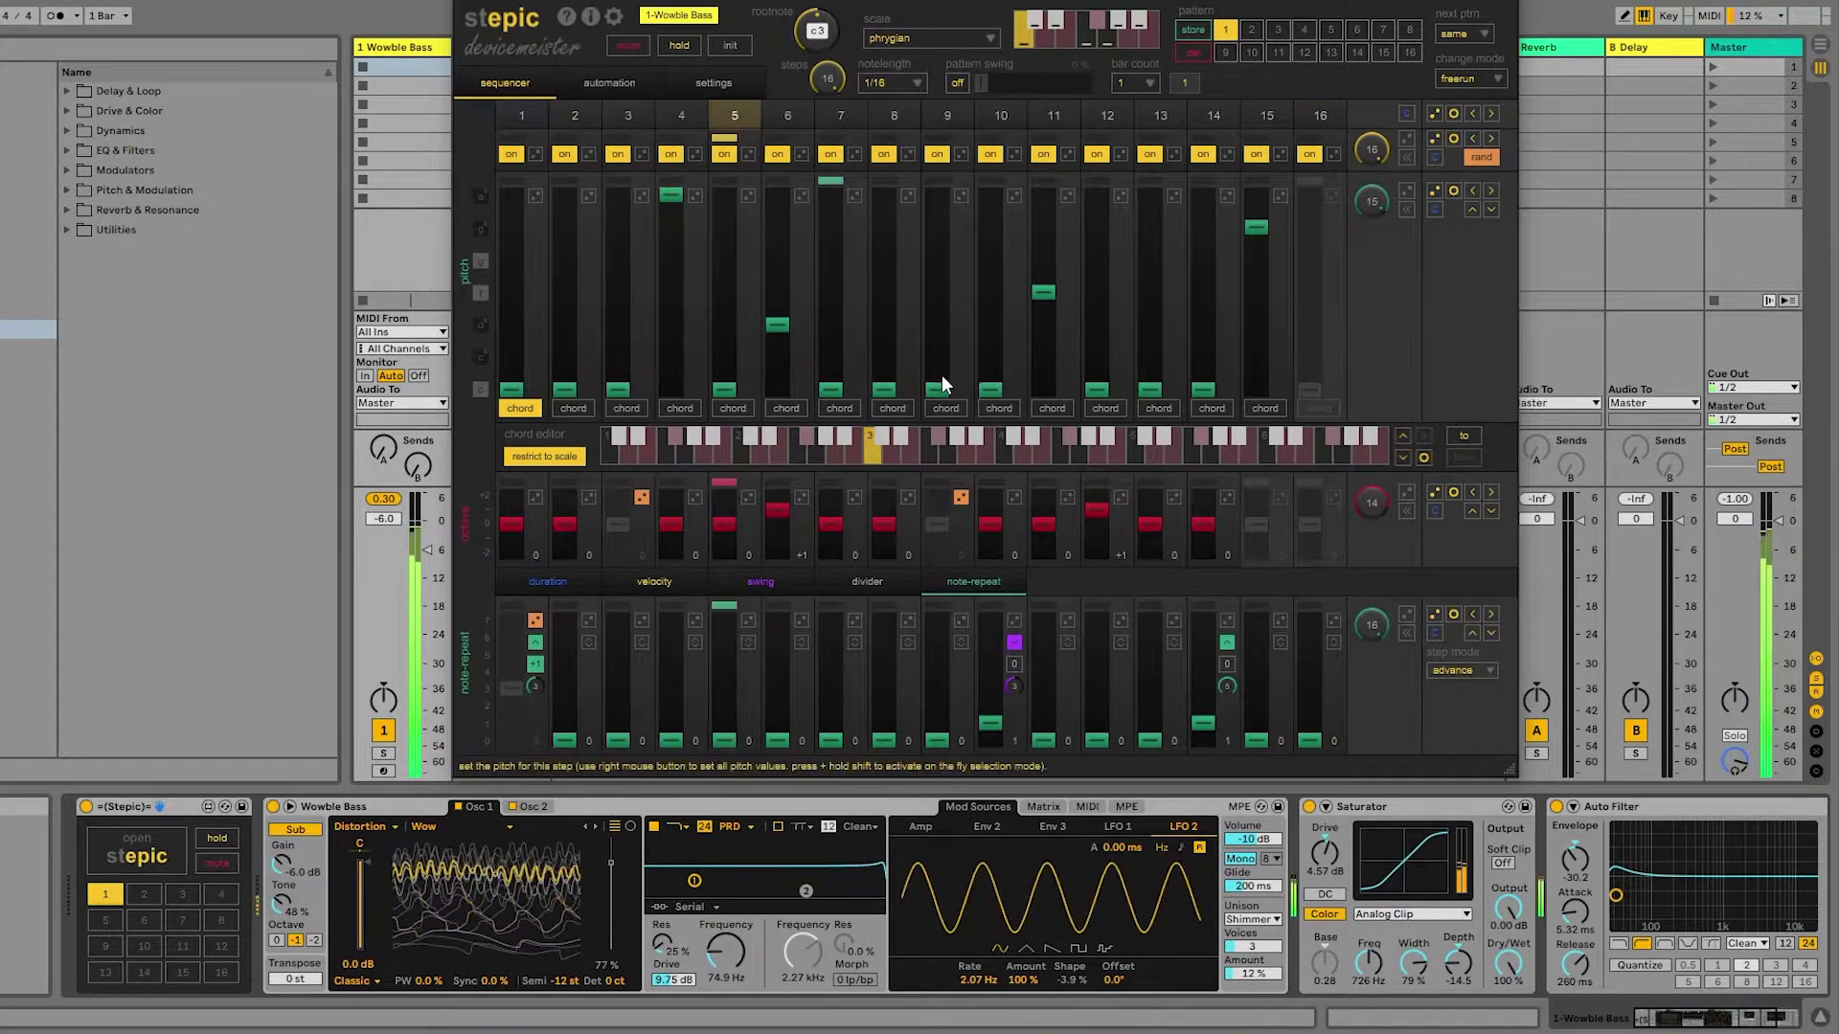
{"action": "left_click_drag", "start_coordinate": [939, 391], "coordinate": [933, 326]}
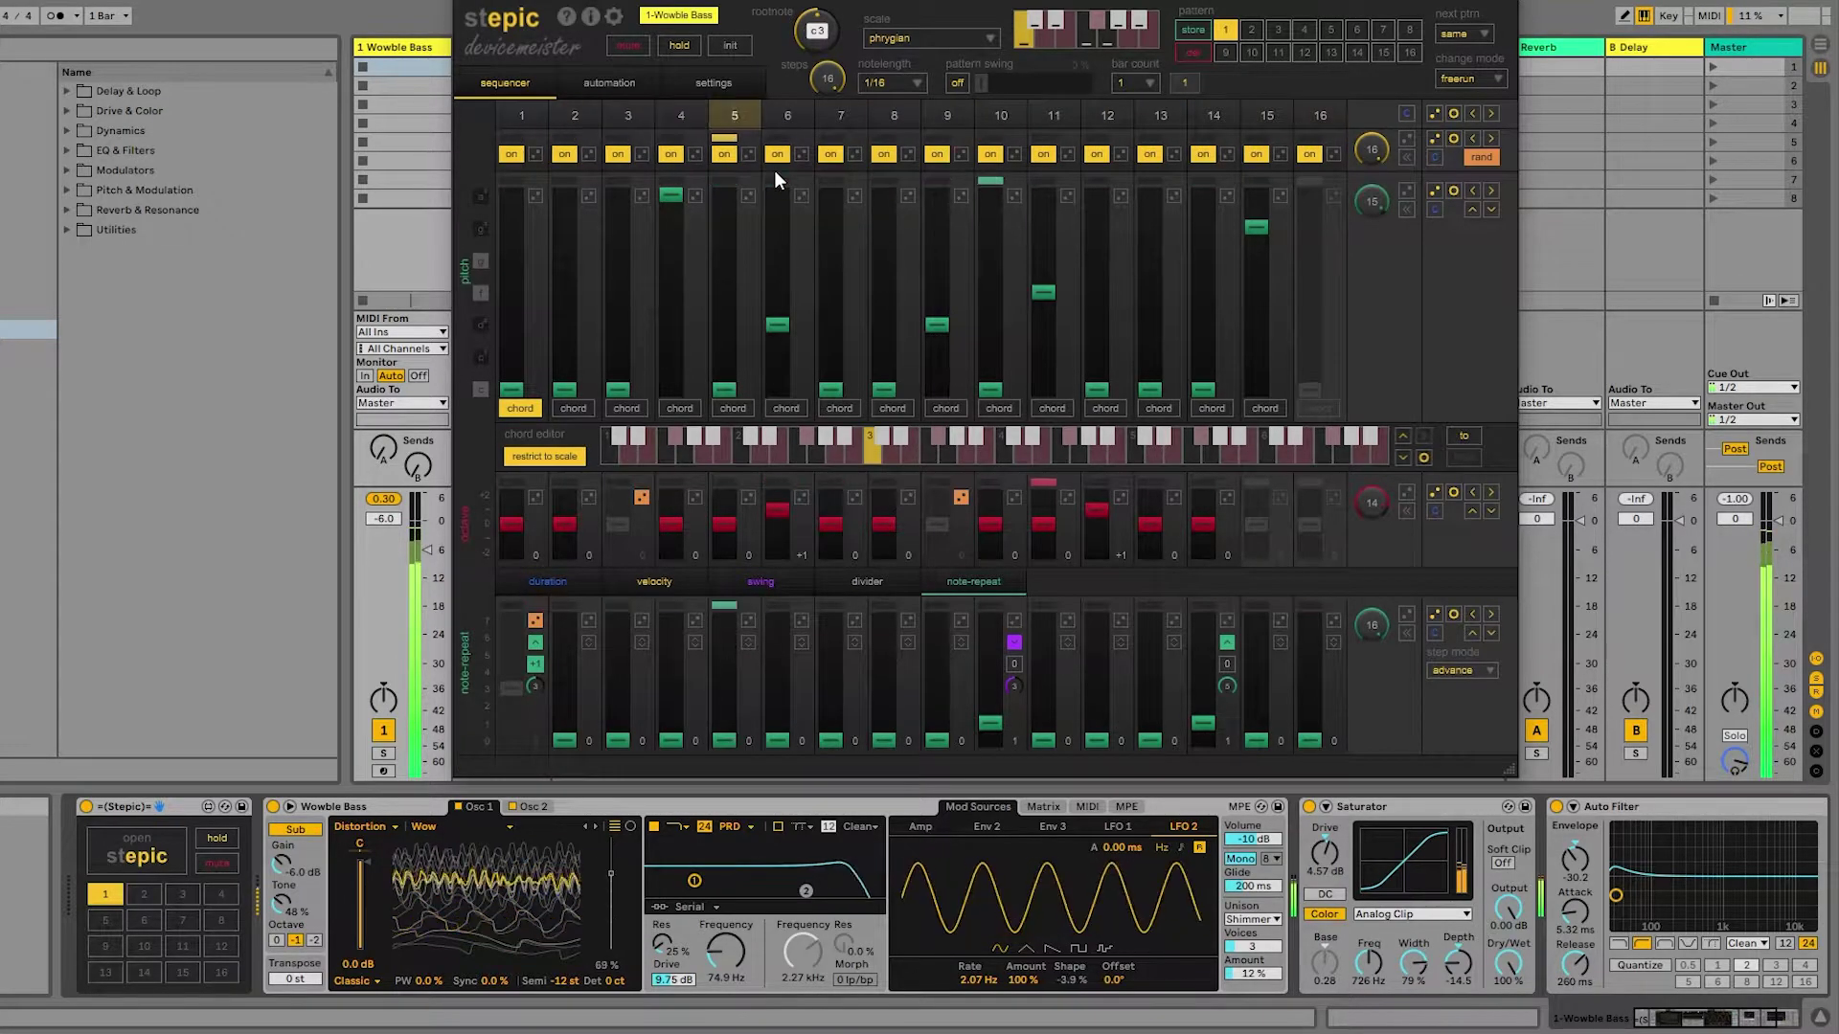
Activate automation track 5, which controls the Saturator's Base parameter.
{"action": "left_click", "coordinate": [627, 83]}
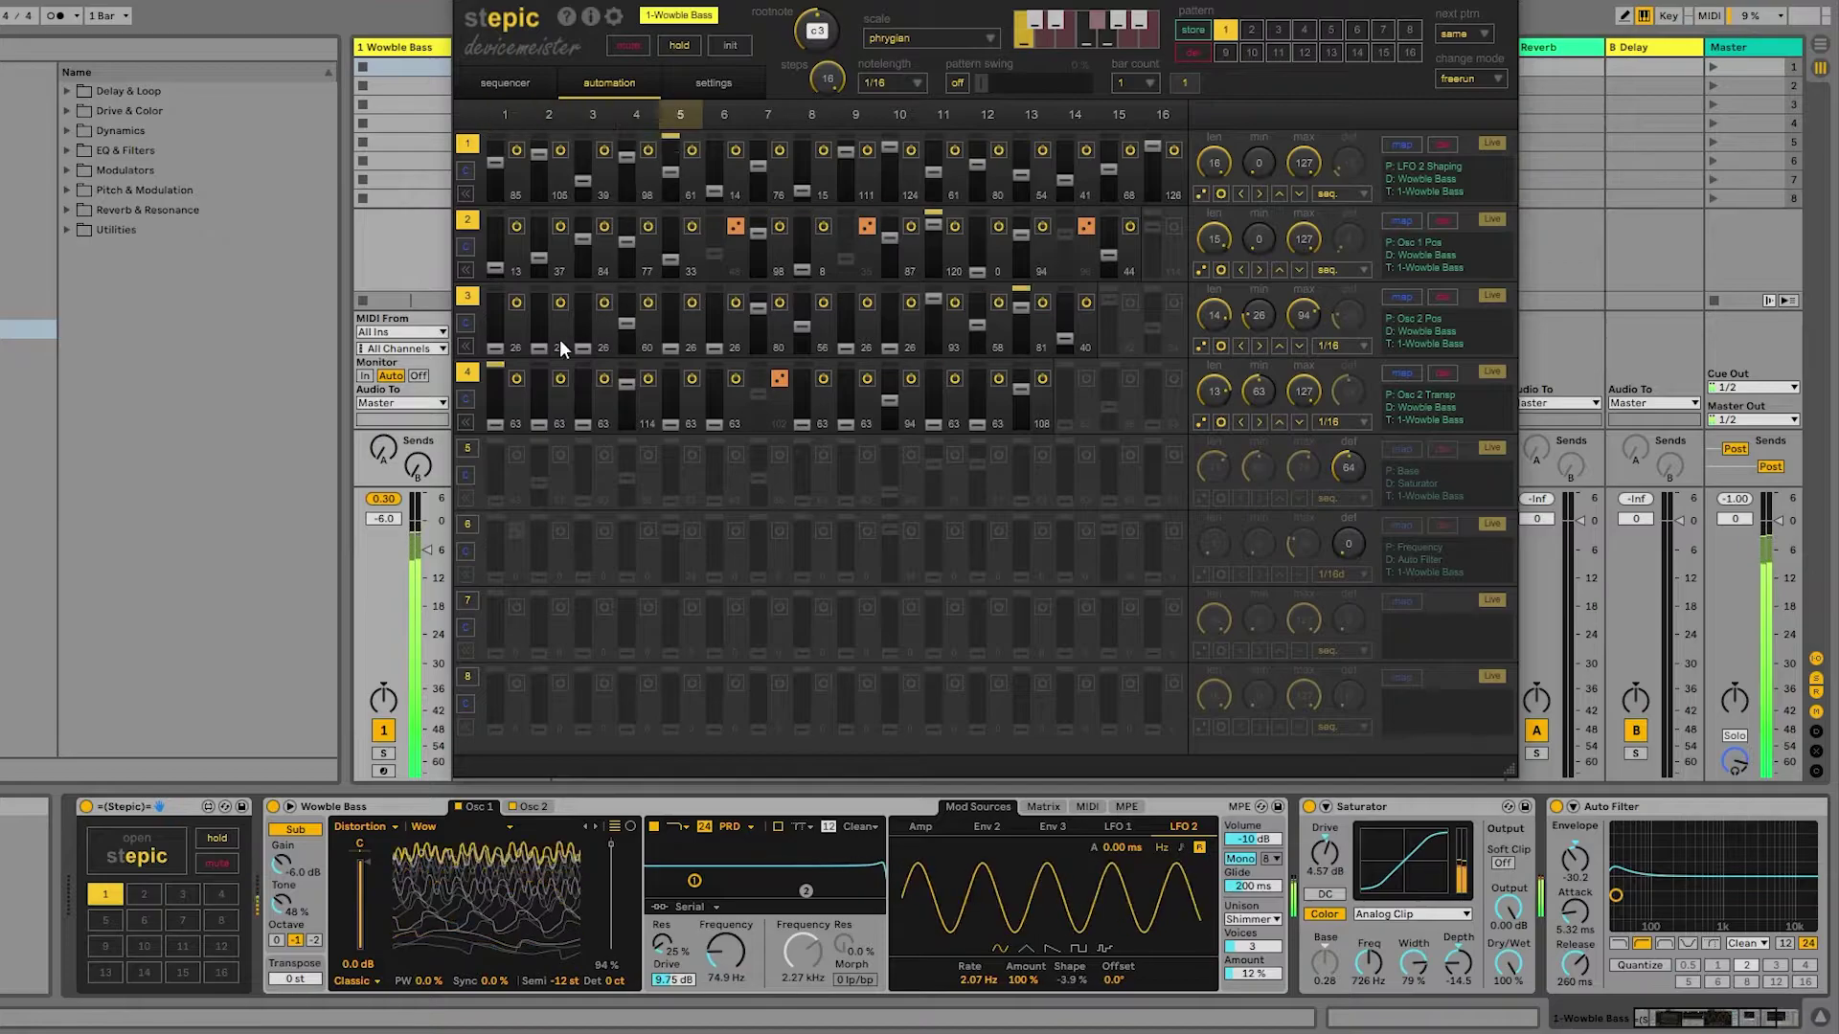
{"action": "left_click", "coordinate": [467, 448]}
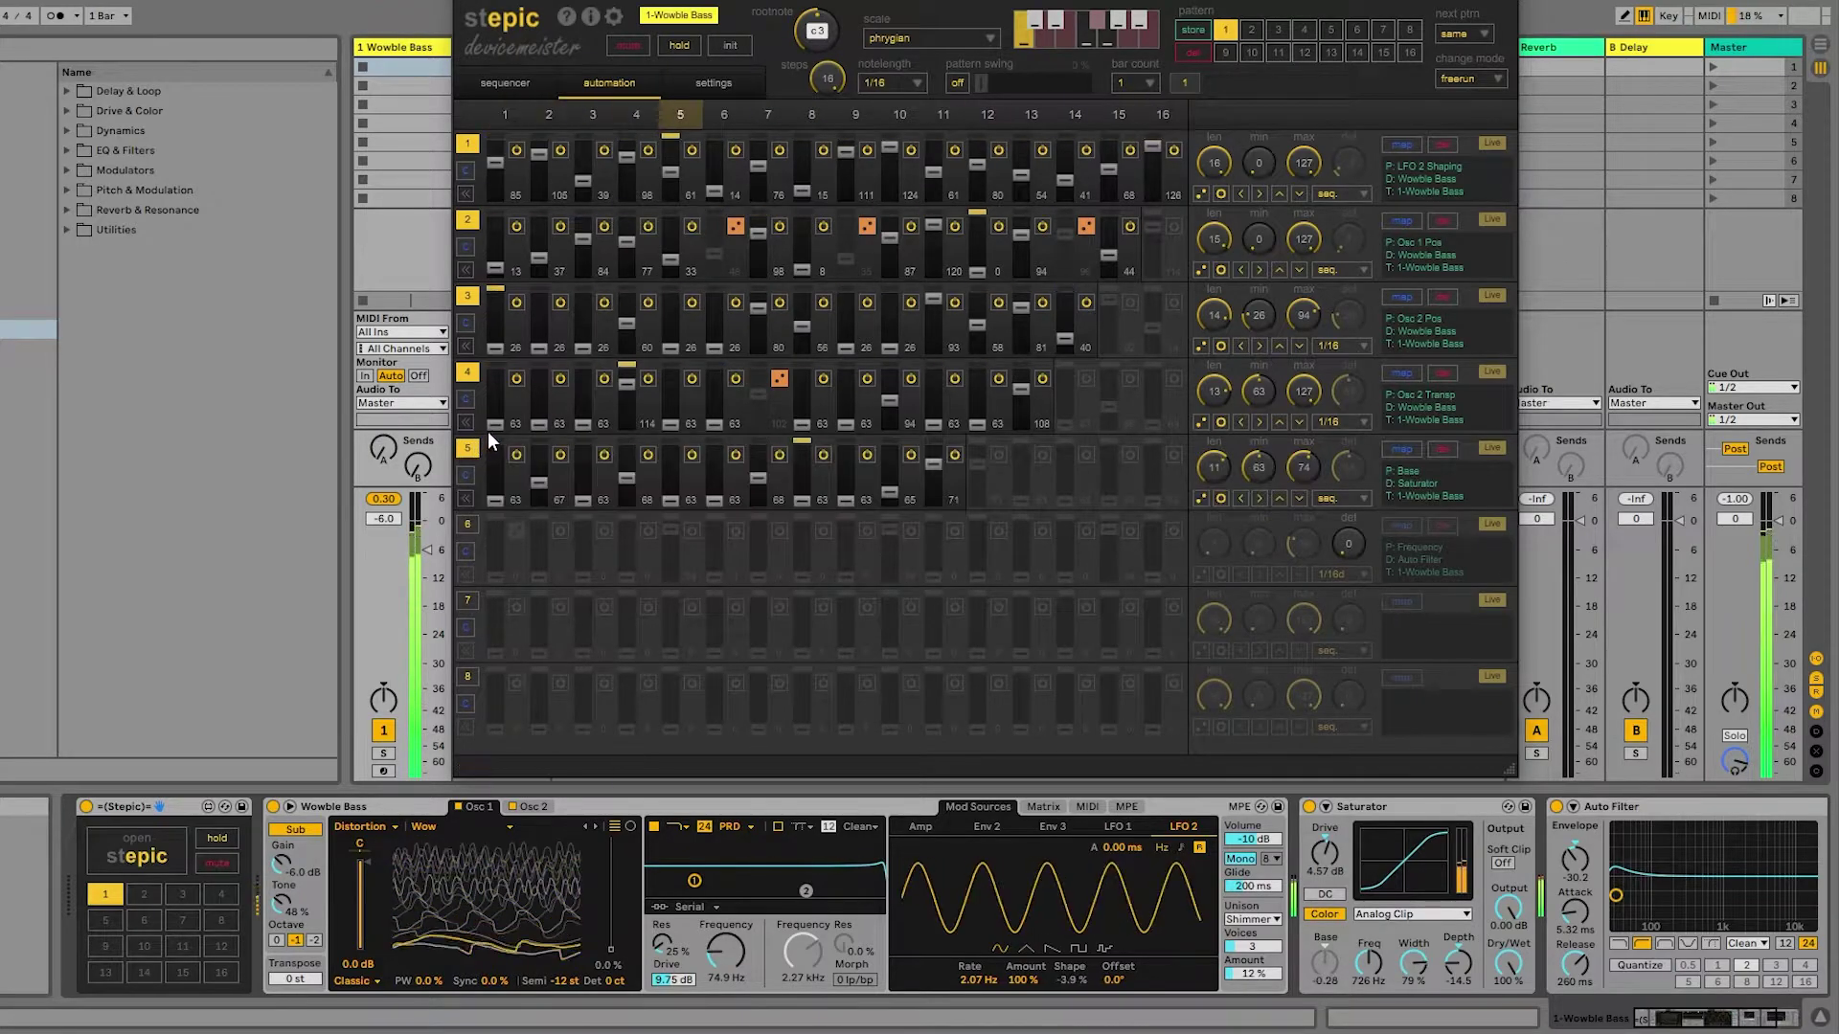
Shorten the velocity section to a length of 1 step and enable value randomization on that step.
{"action": "left_click", "coordinate": [515, 82]}
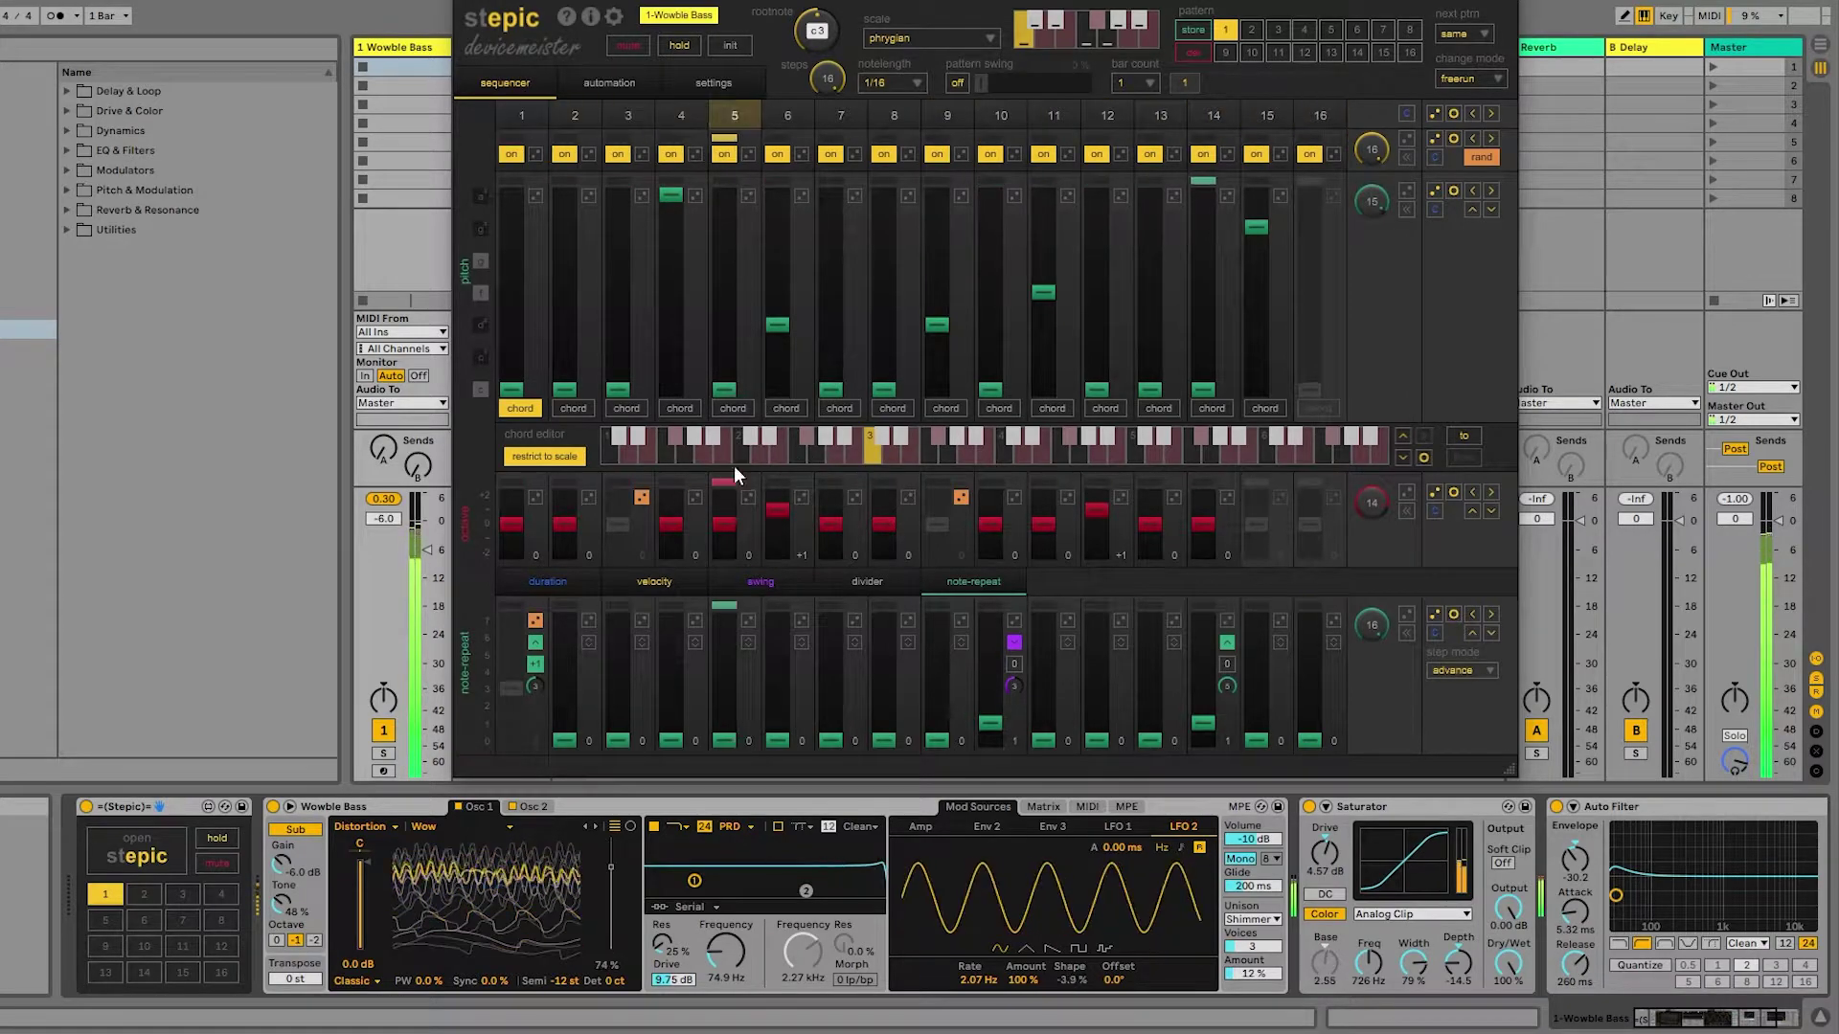
{"action": "left_click", "coordinate": [657, 579]}
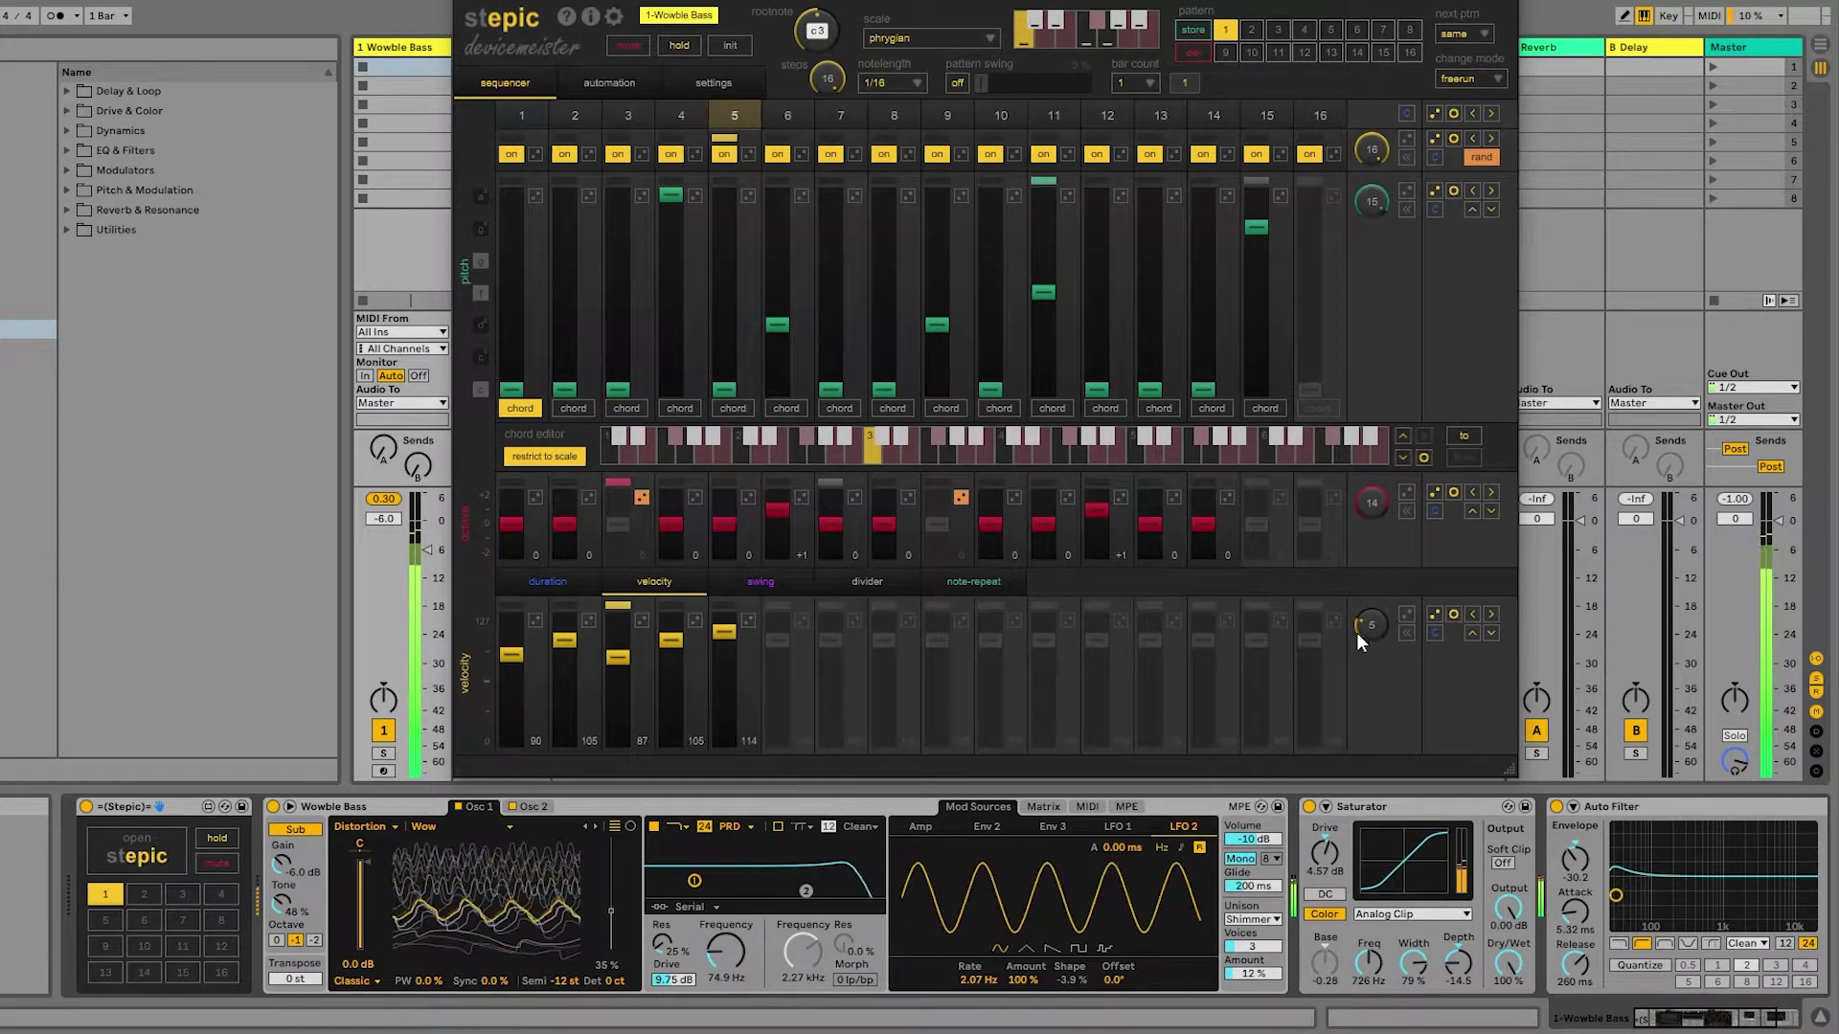
{"action": "left_click_drag", "start_coordinate": [1354, 632], "coordinate": [1391, 700]}
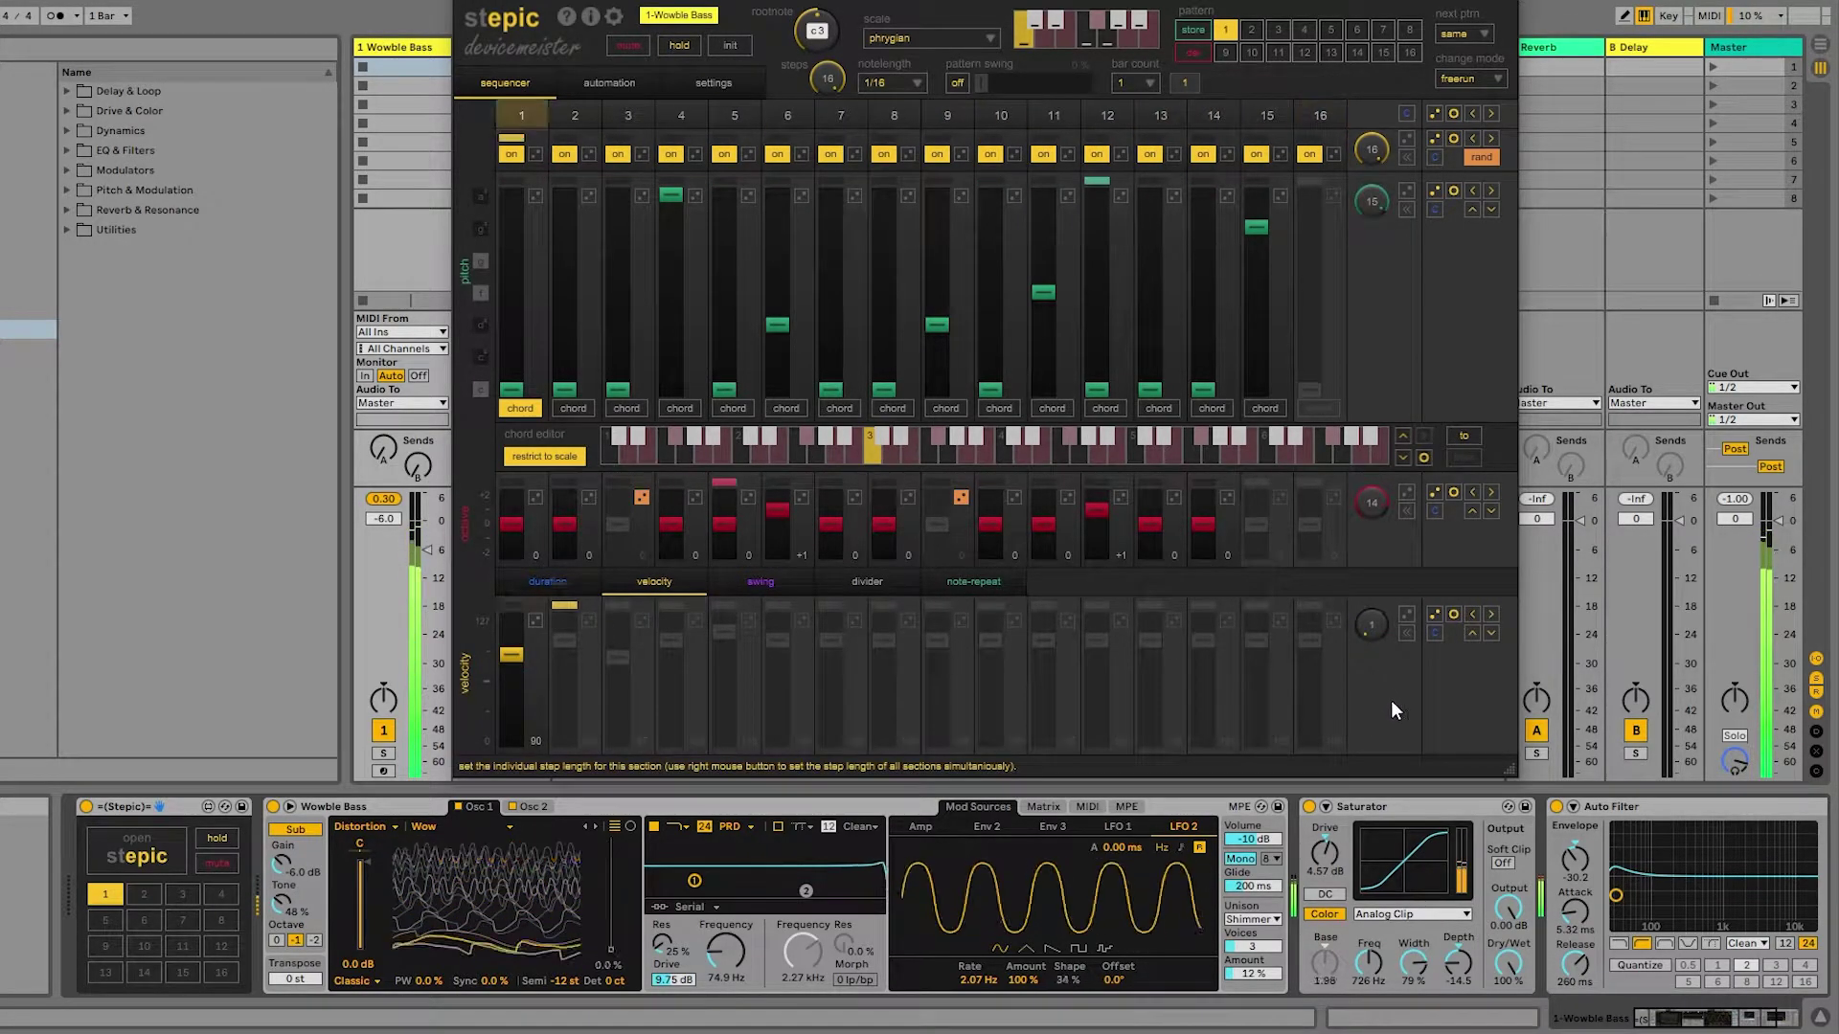
{"action": "left_click", "coordinate": [533, 619]}
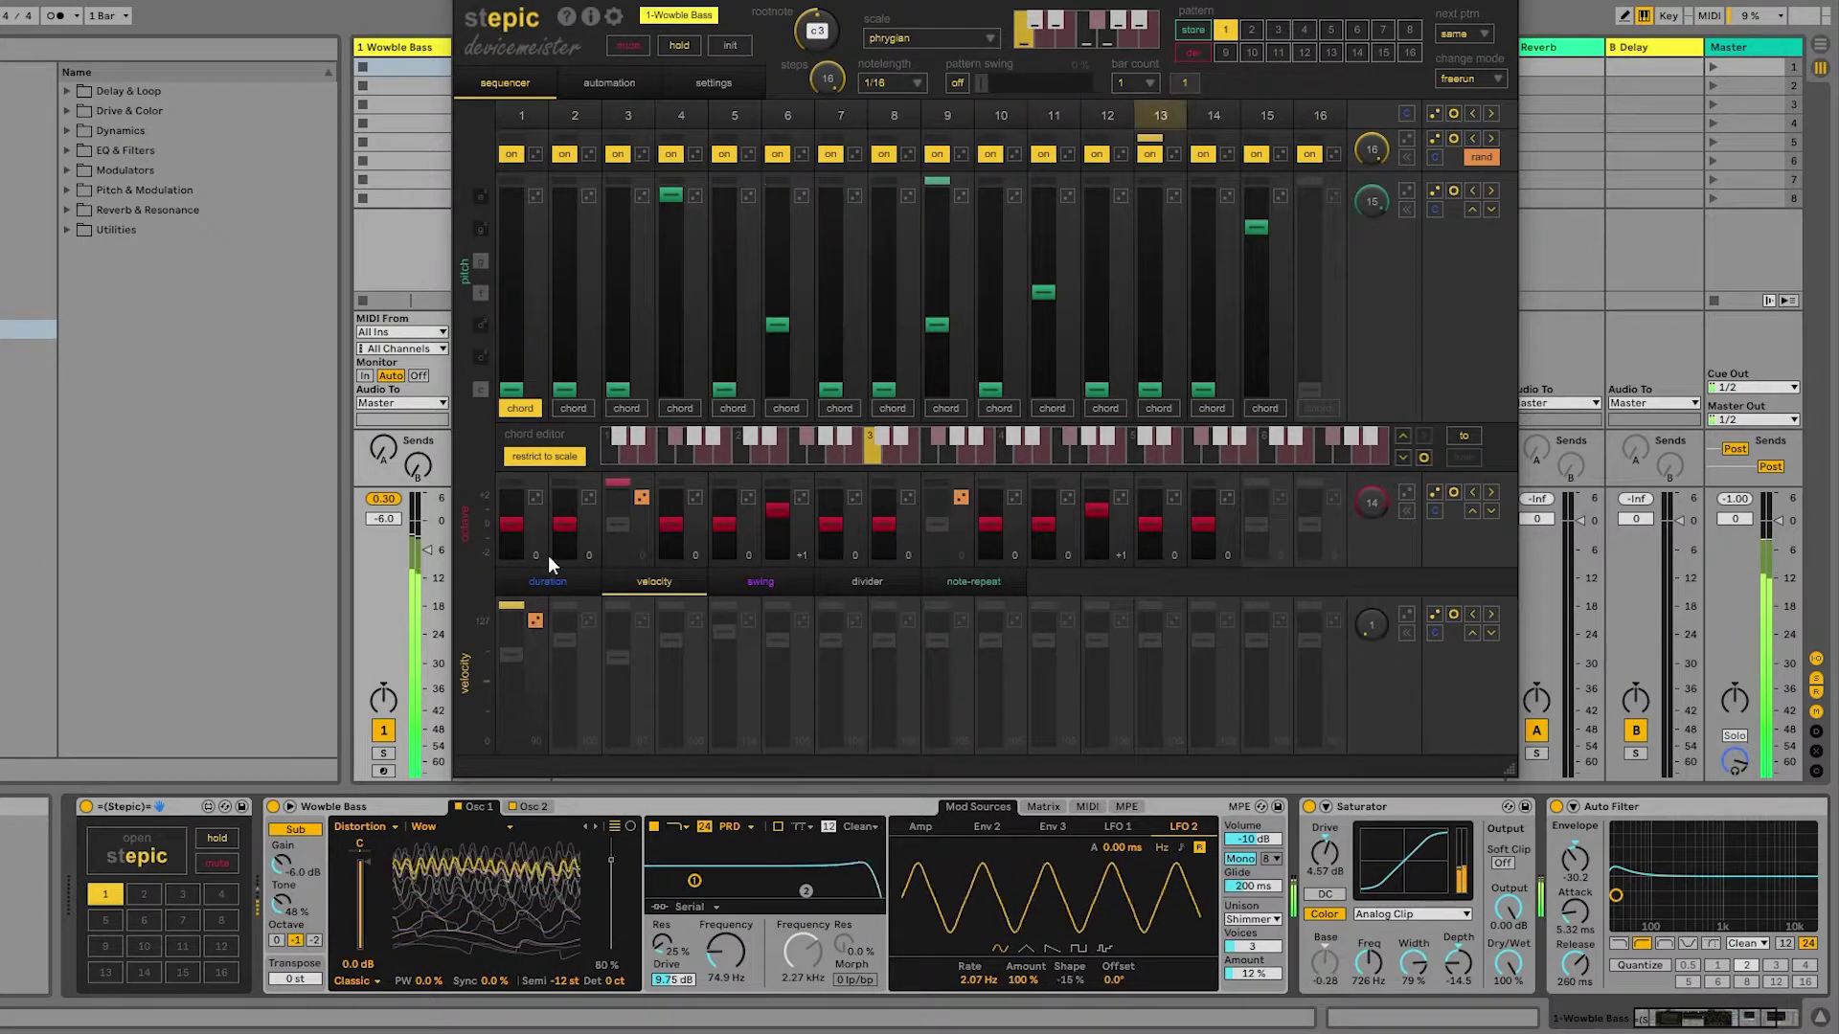
Extend the velocity section to 2 steps and set the second step's velocity to 114.
{"action": "left_click", "coordinate": [692, 83]}
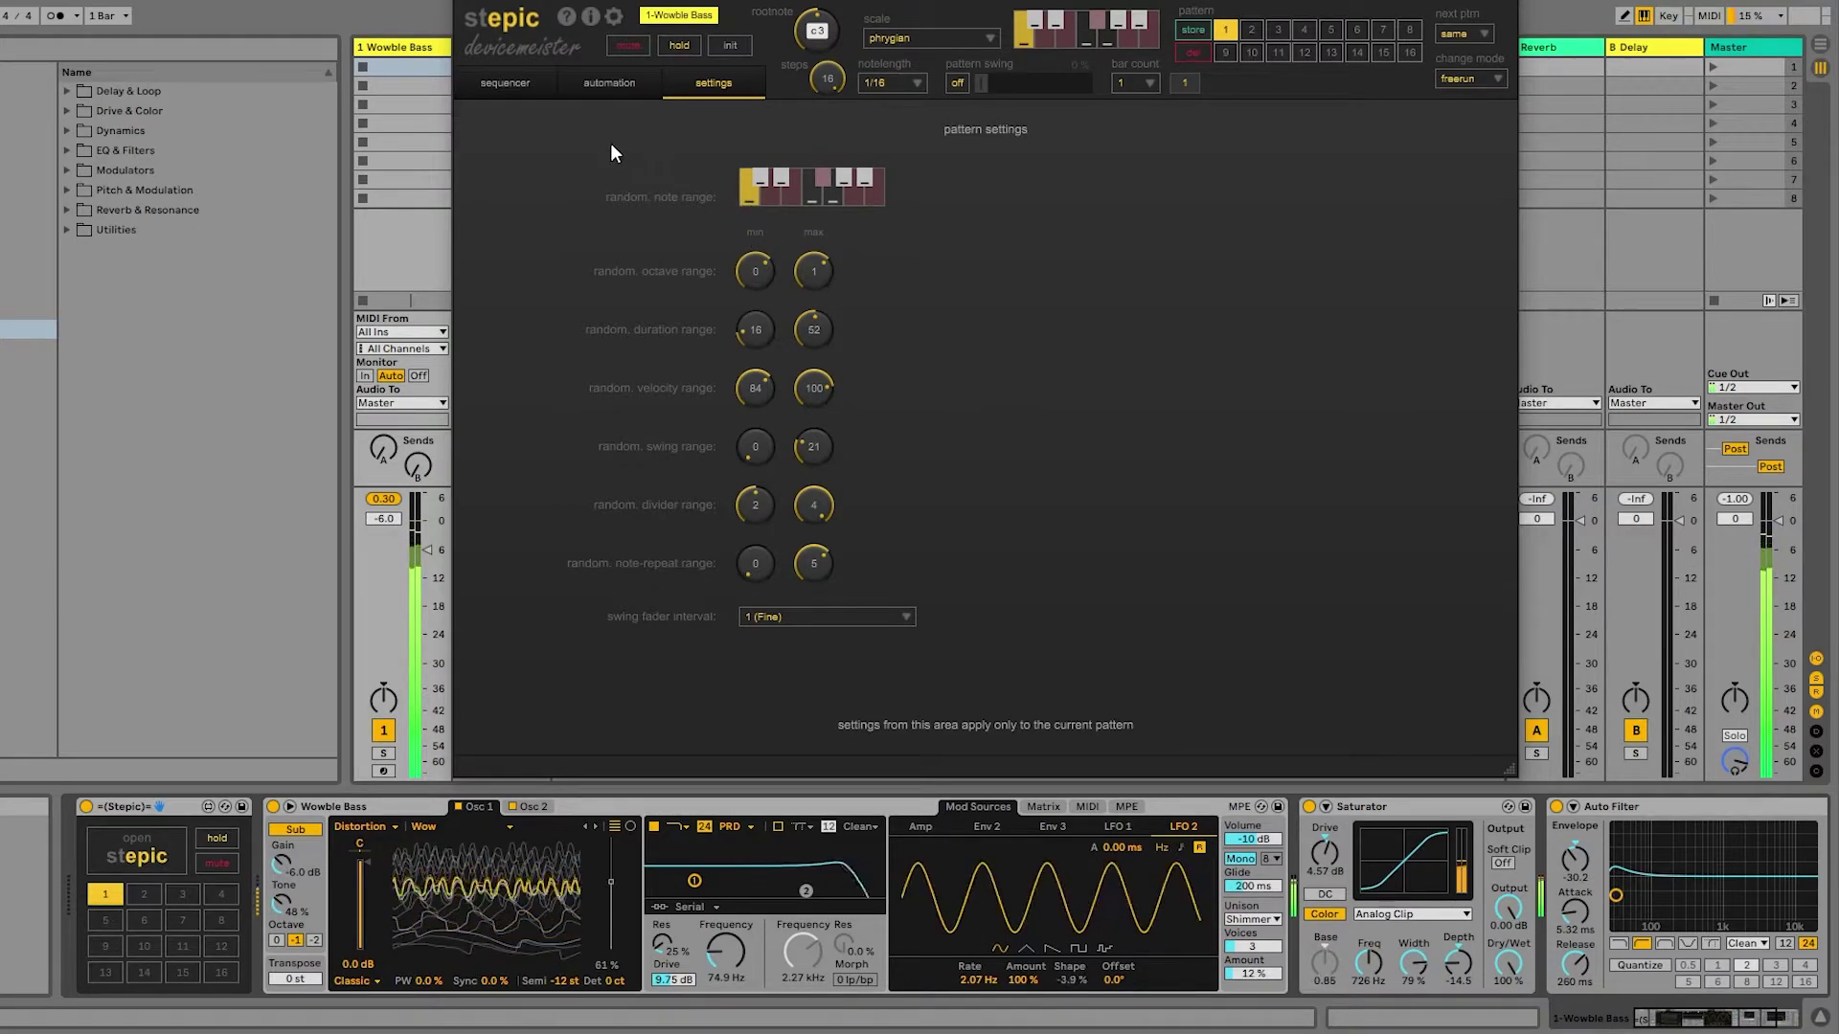
{"action": "left_click", "coordinate": [542, 93]}
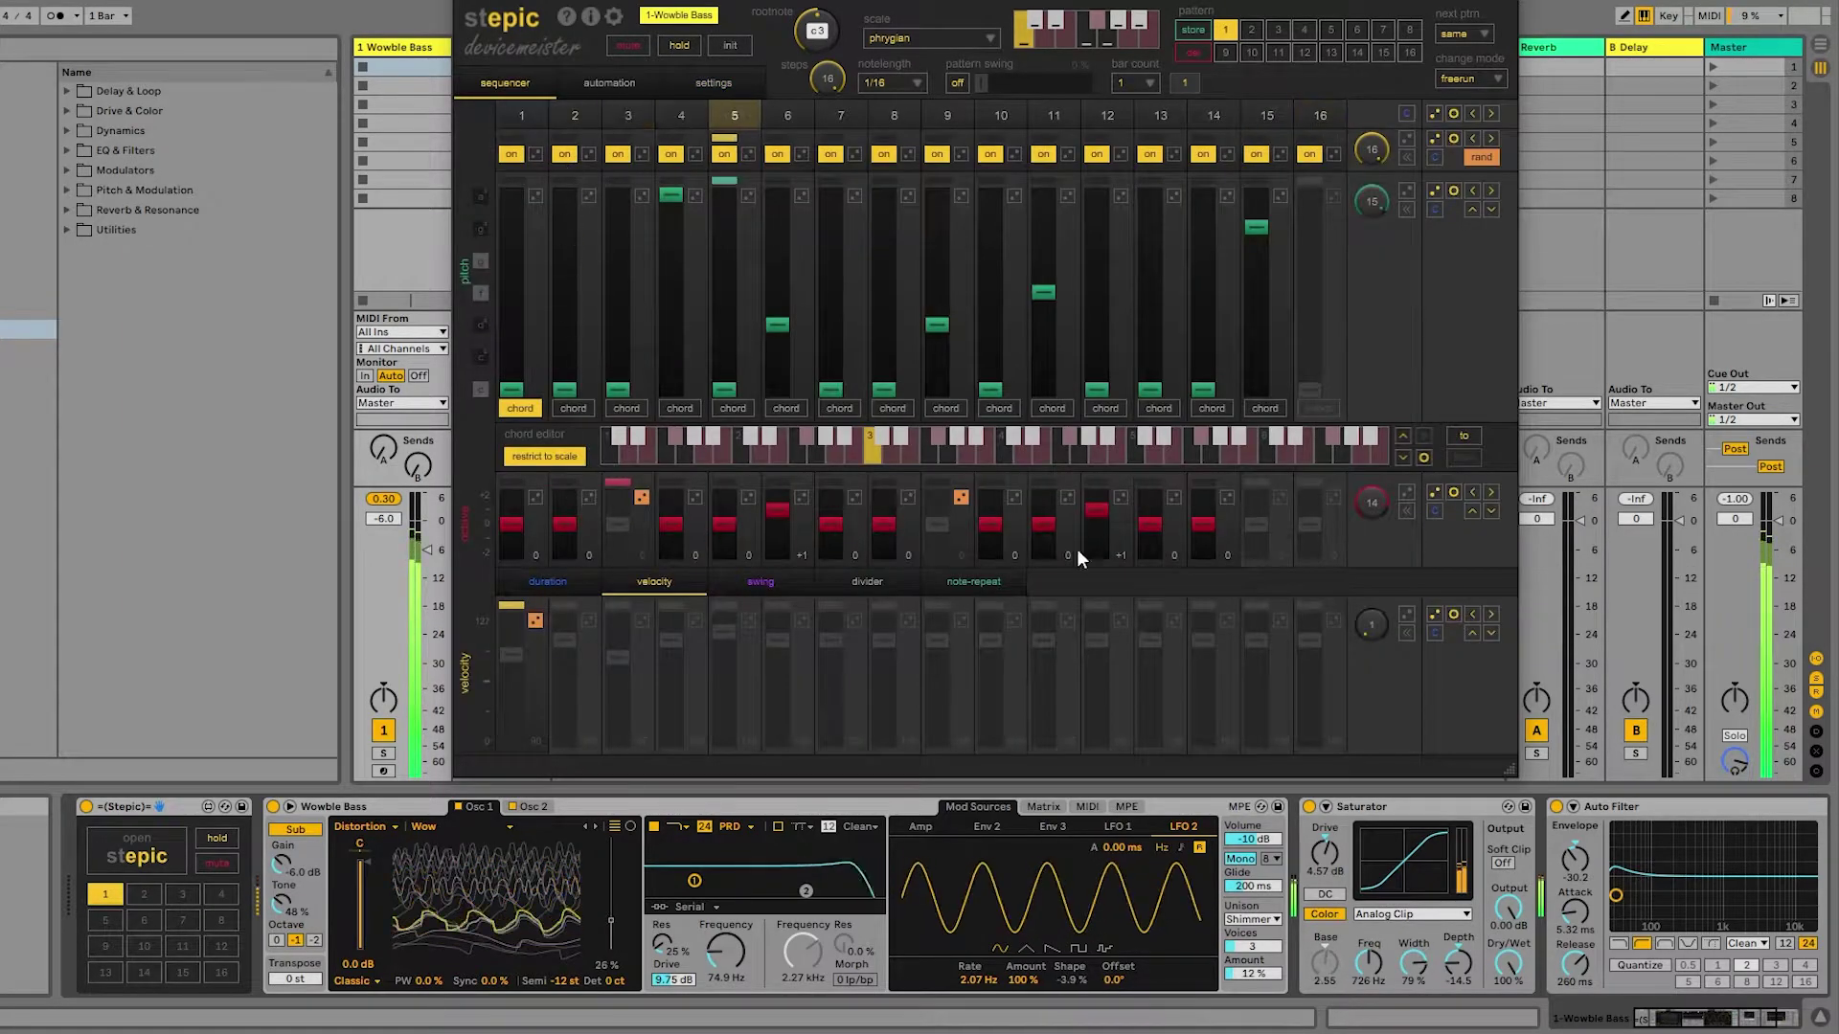
{"action": "scroll", "coordinate": [1379, 624], "scroll_direction": "up", "scroll_amount": 1}
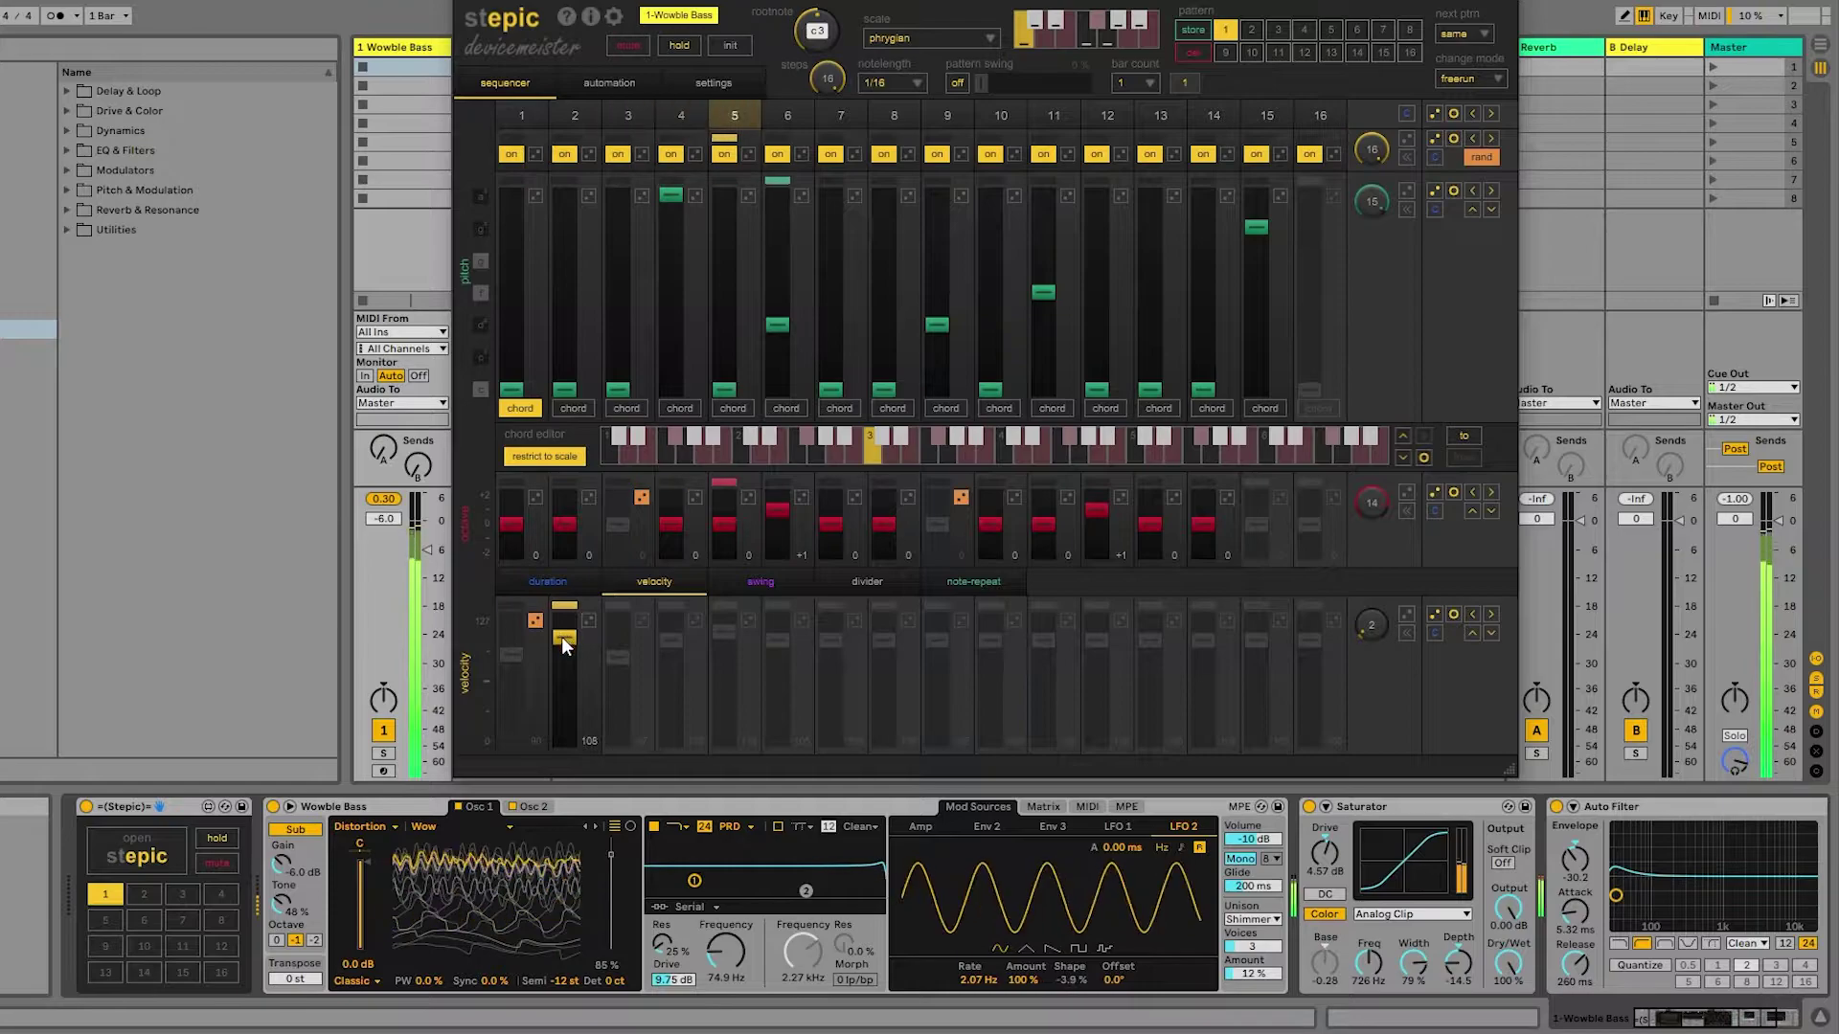
{"action": "left_click_drag", "start_coordinate": [565, 632], "coordinate": [566, 630]}
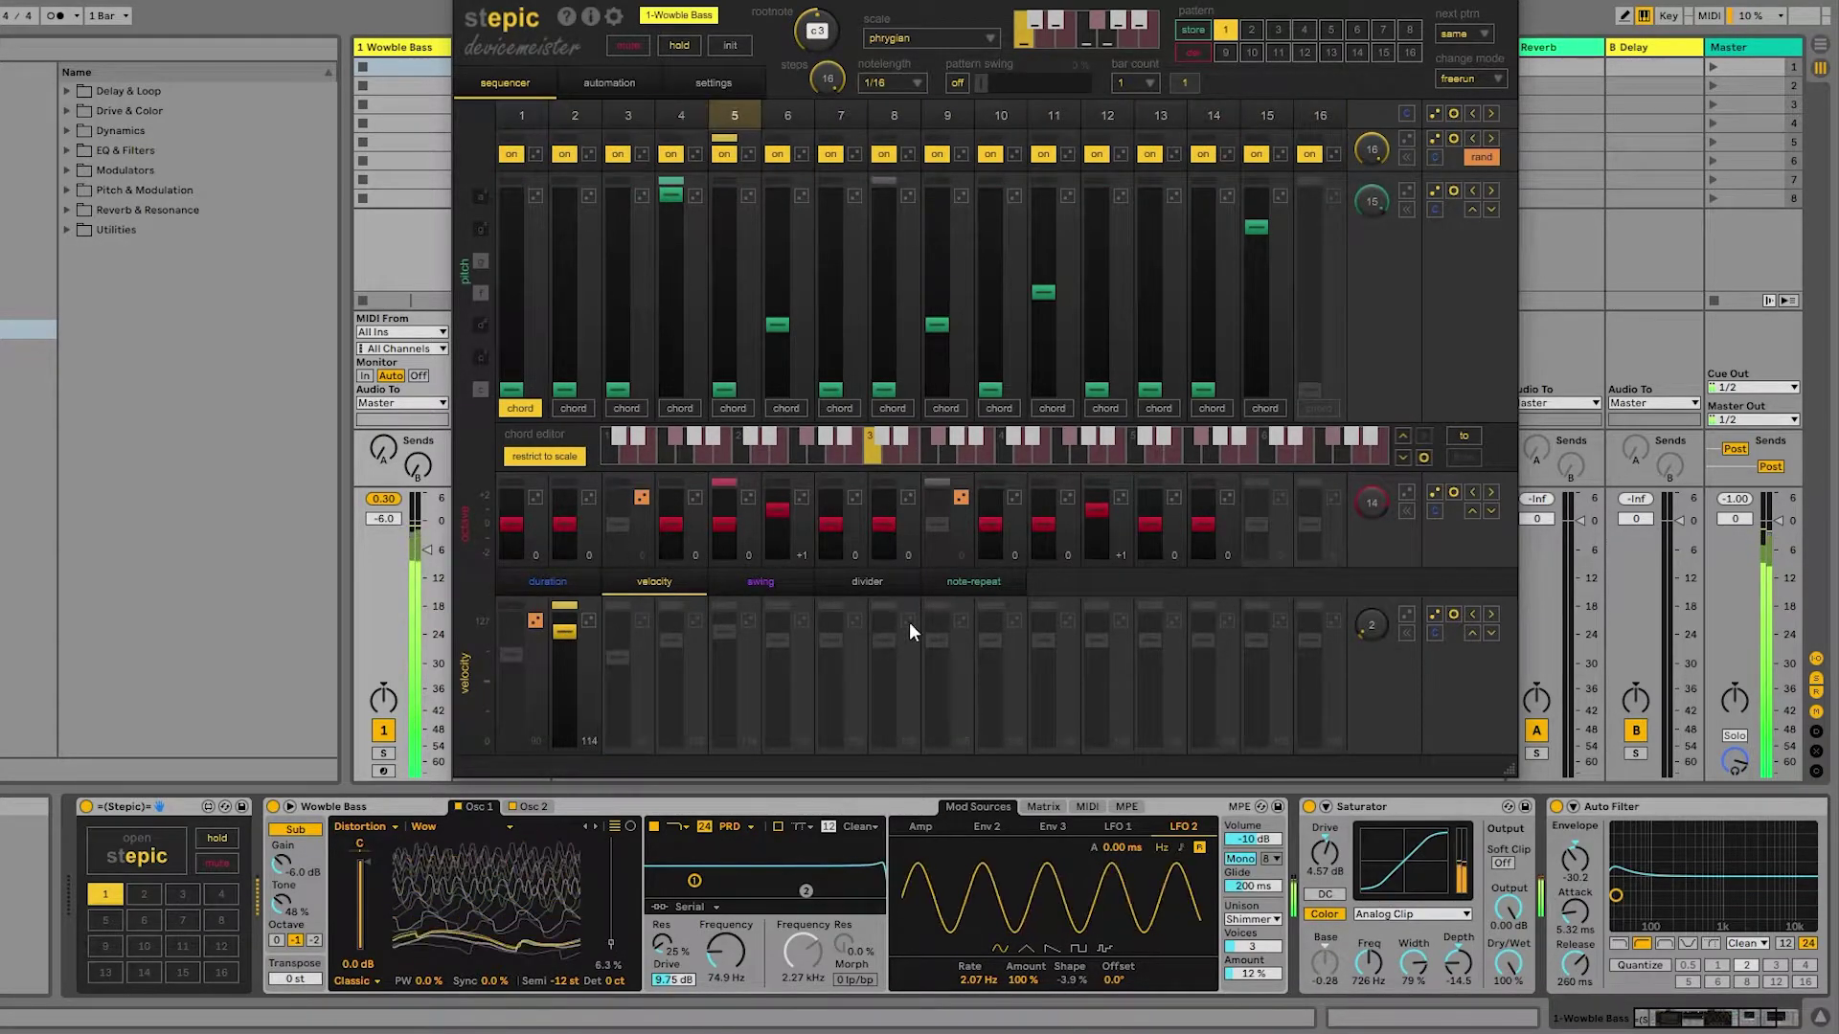
Show the note-repeat section, store the current pattern in slot 2 and set the root note to g#2.
{"action": "left_click", "coordinate": [940, 582]}
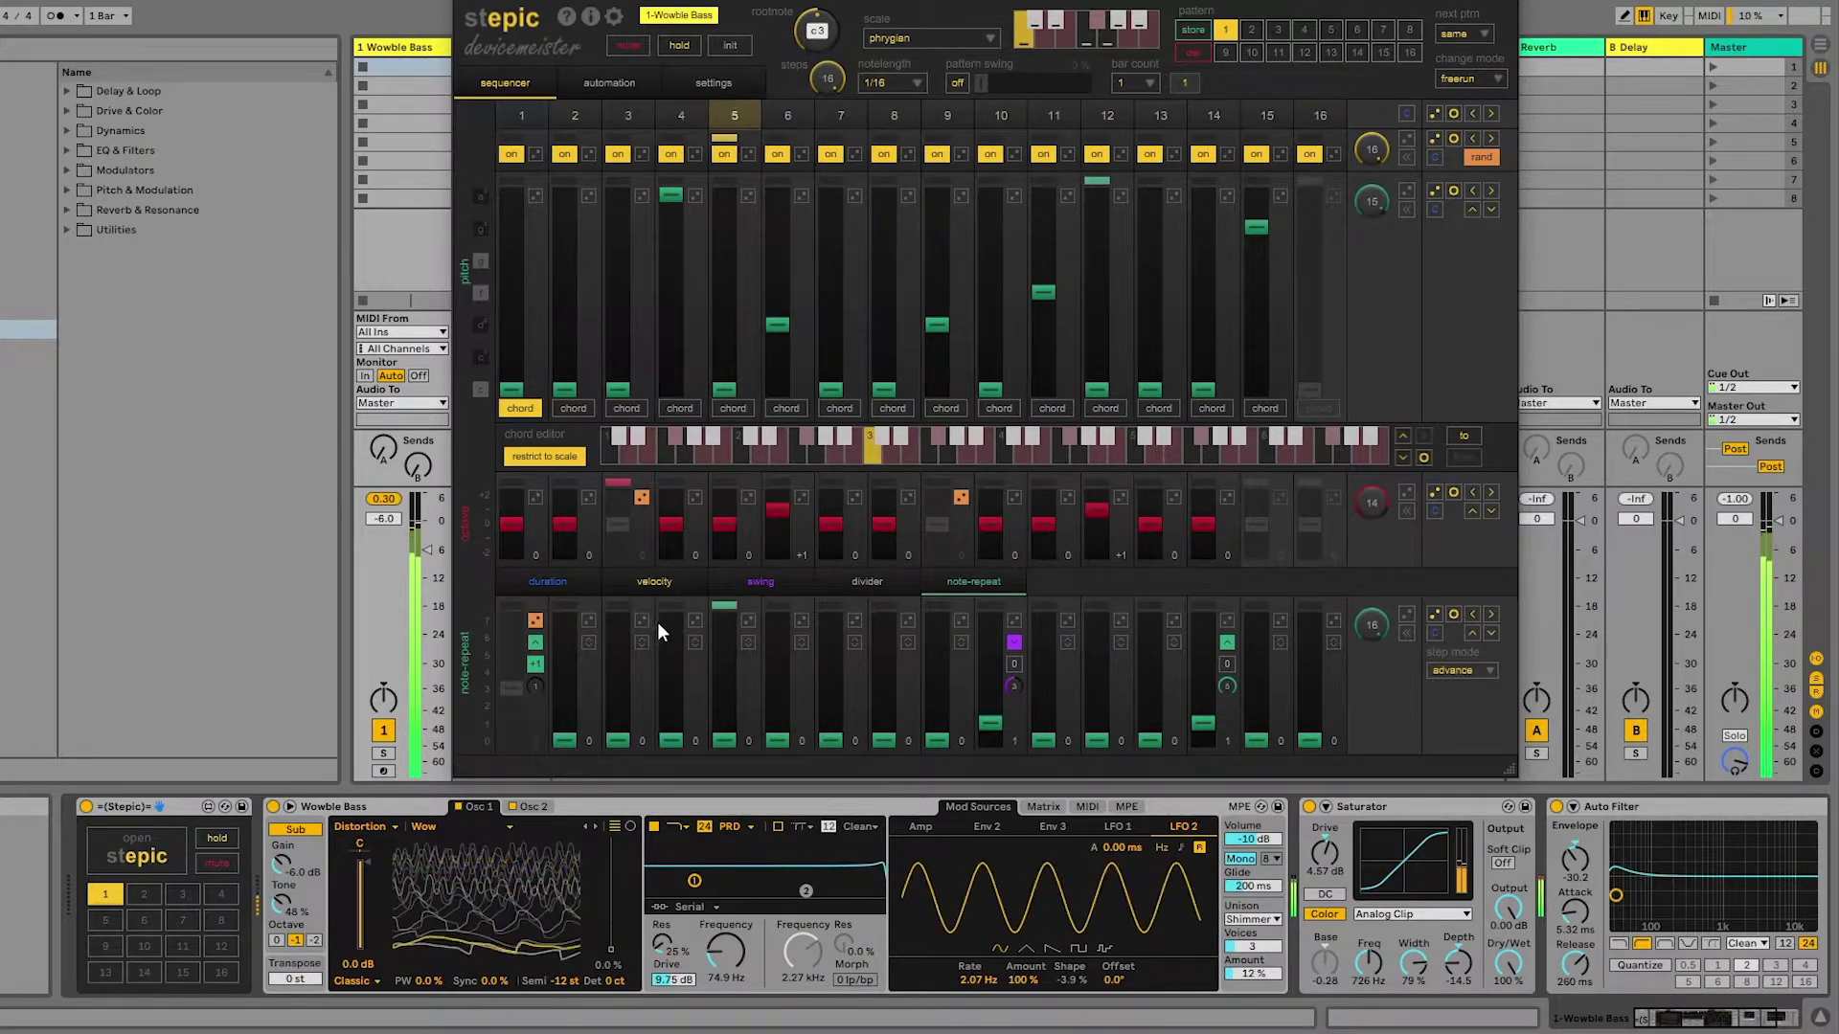
{"action": "left_click", "coordinate": [1250, 30]}
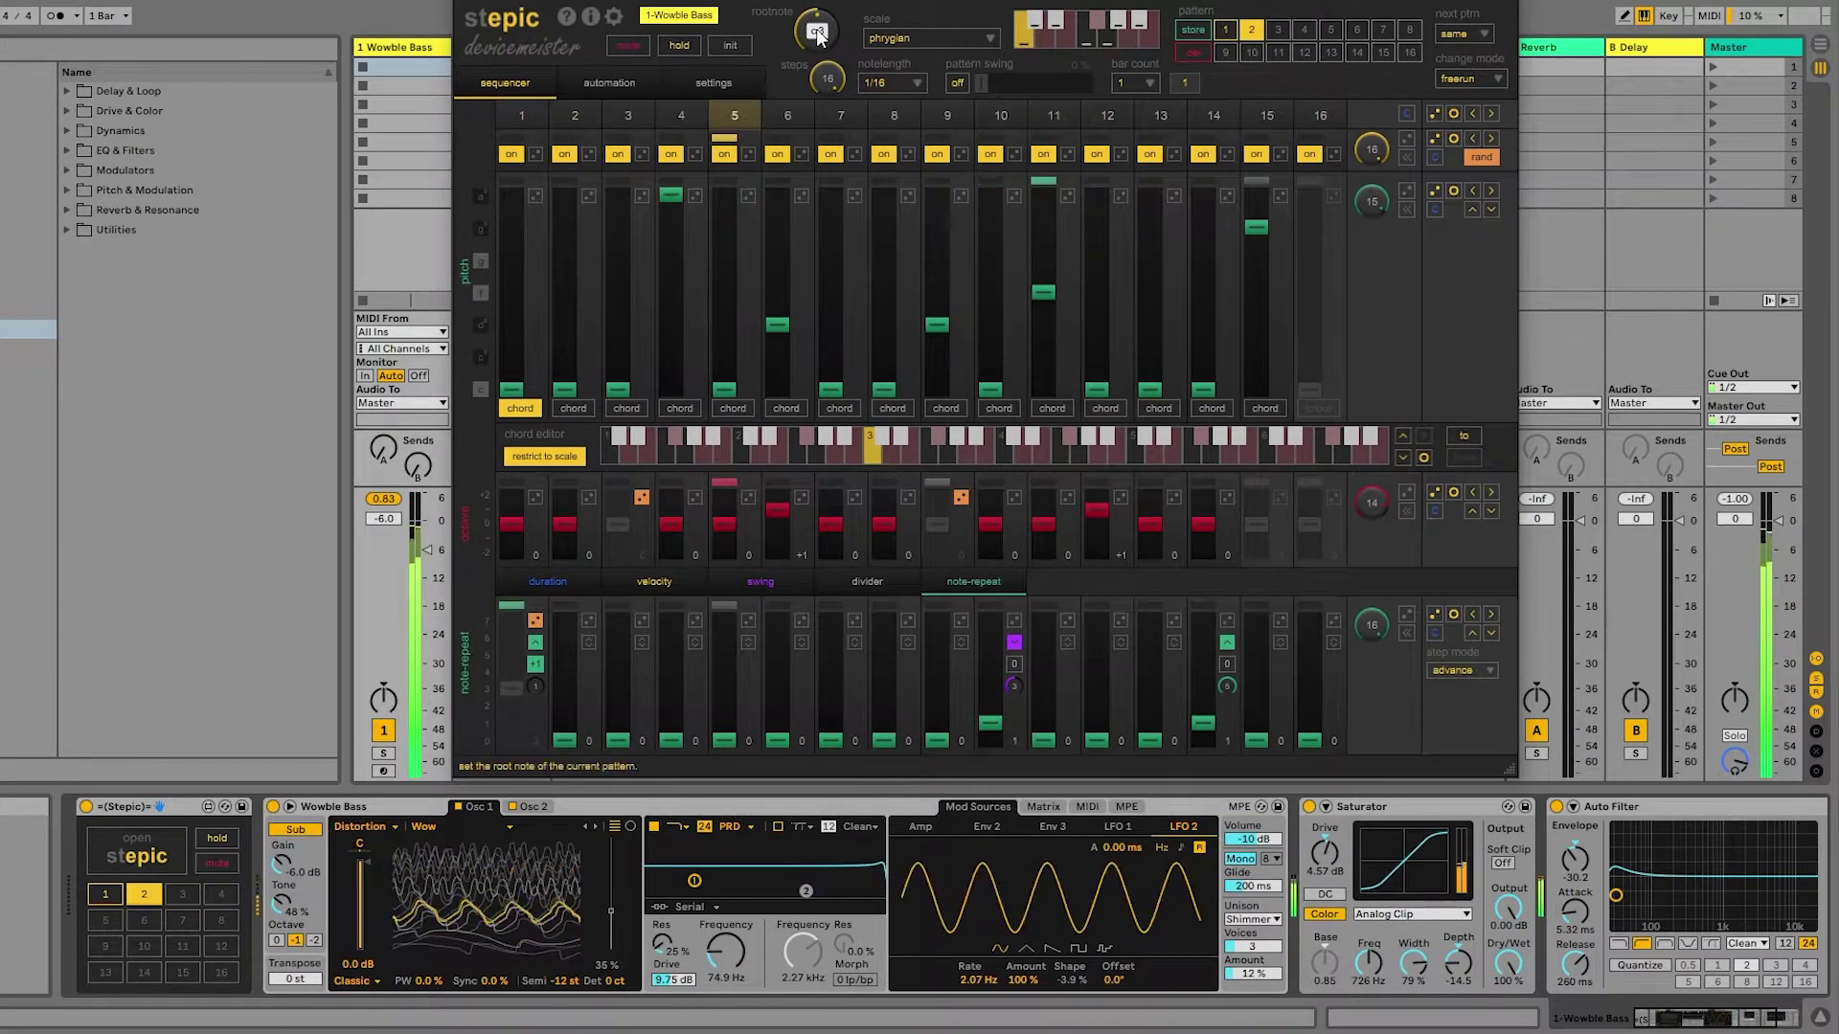
{"action": "scroll", "coordinate": [822, 37], "scroll_direction": "down", "scroll_amount": 2}
{"action": "scroll", "coordinate": [822, 37], "scroll_direction": "down", "scroll_amount": 2}
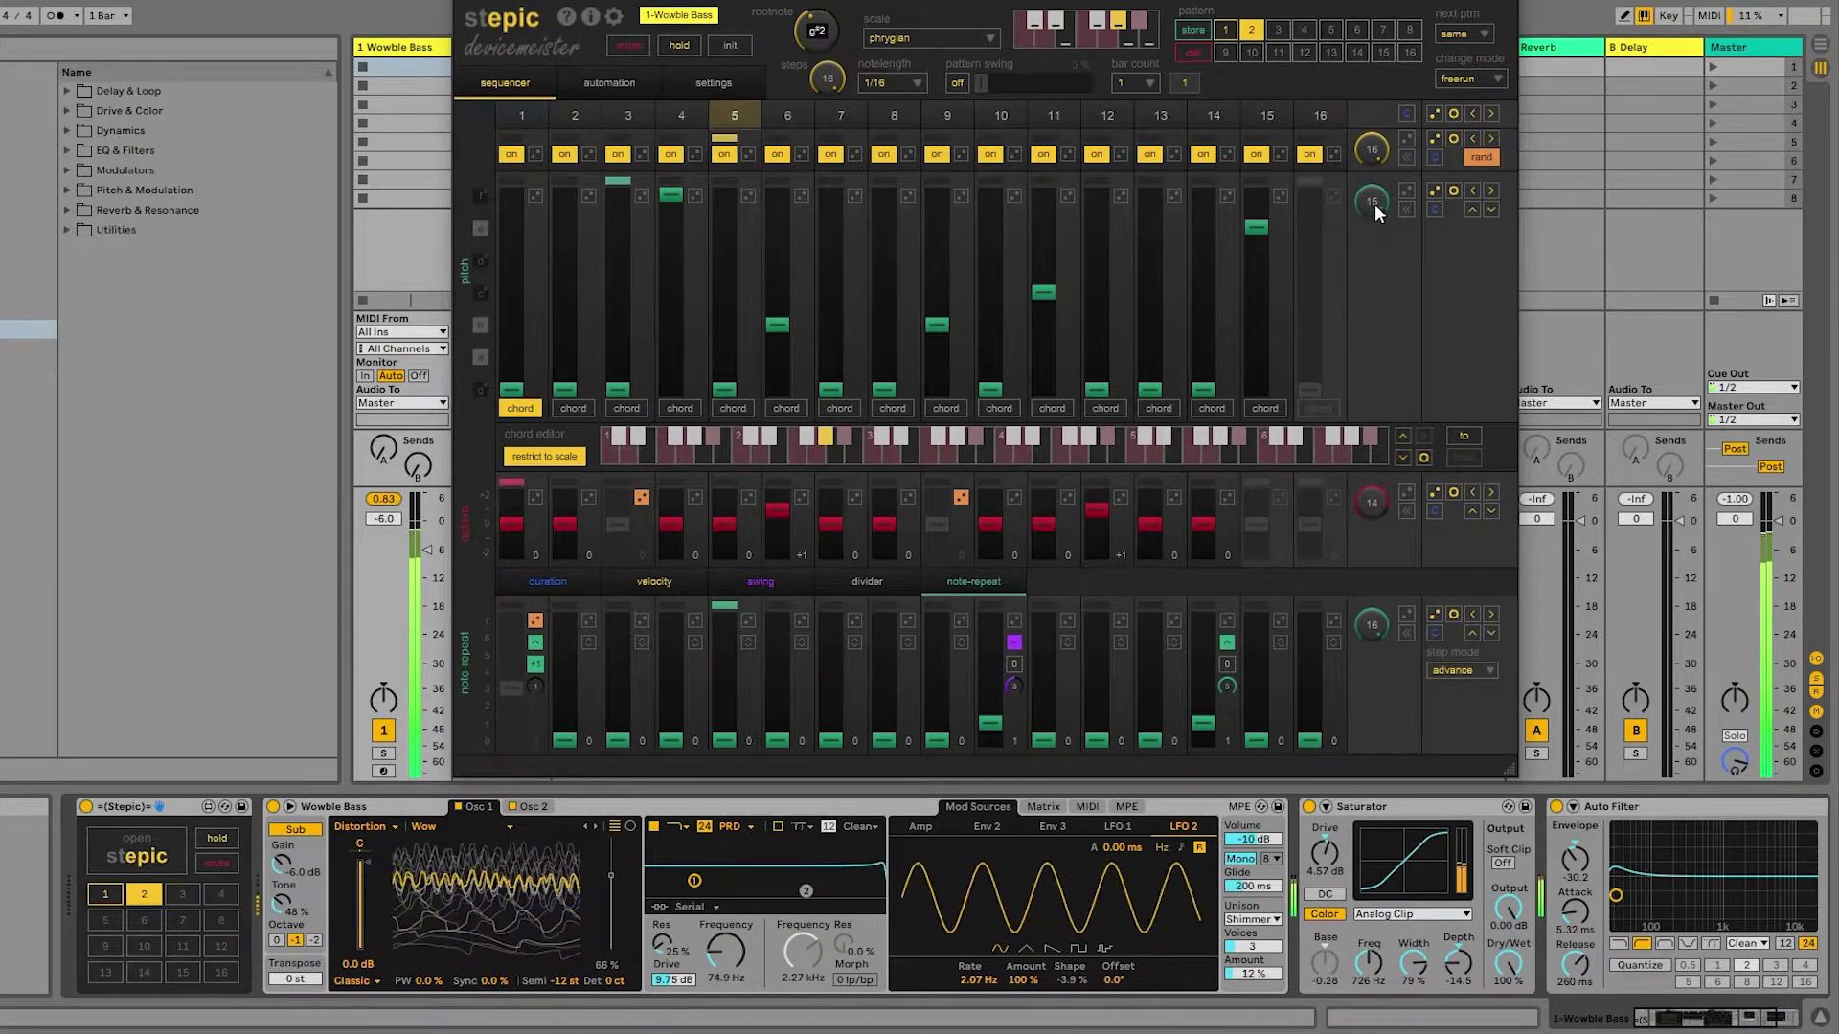
Shorten the pitch section to 6 steps with step 4 lowered to match step 6, and adjust the note-repeat knobs on steps 1 and 10.
{"action": "left_click_drag", "start_coordinate": [1376, 197], "coordinate": [1396, 349]}
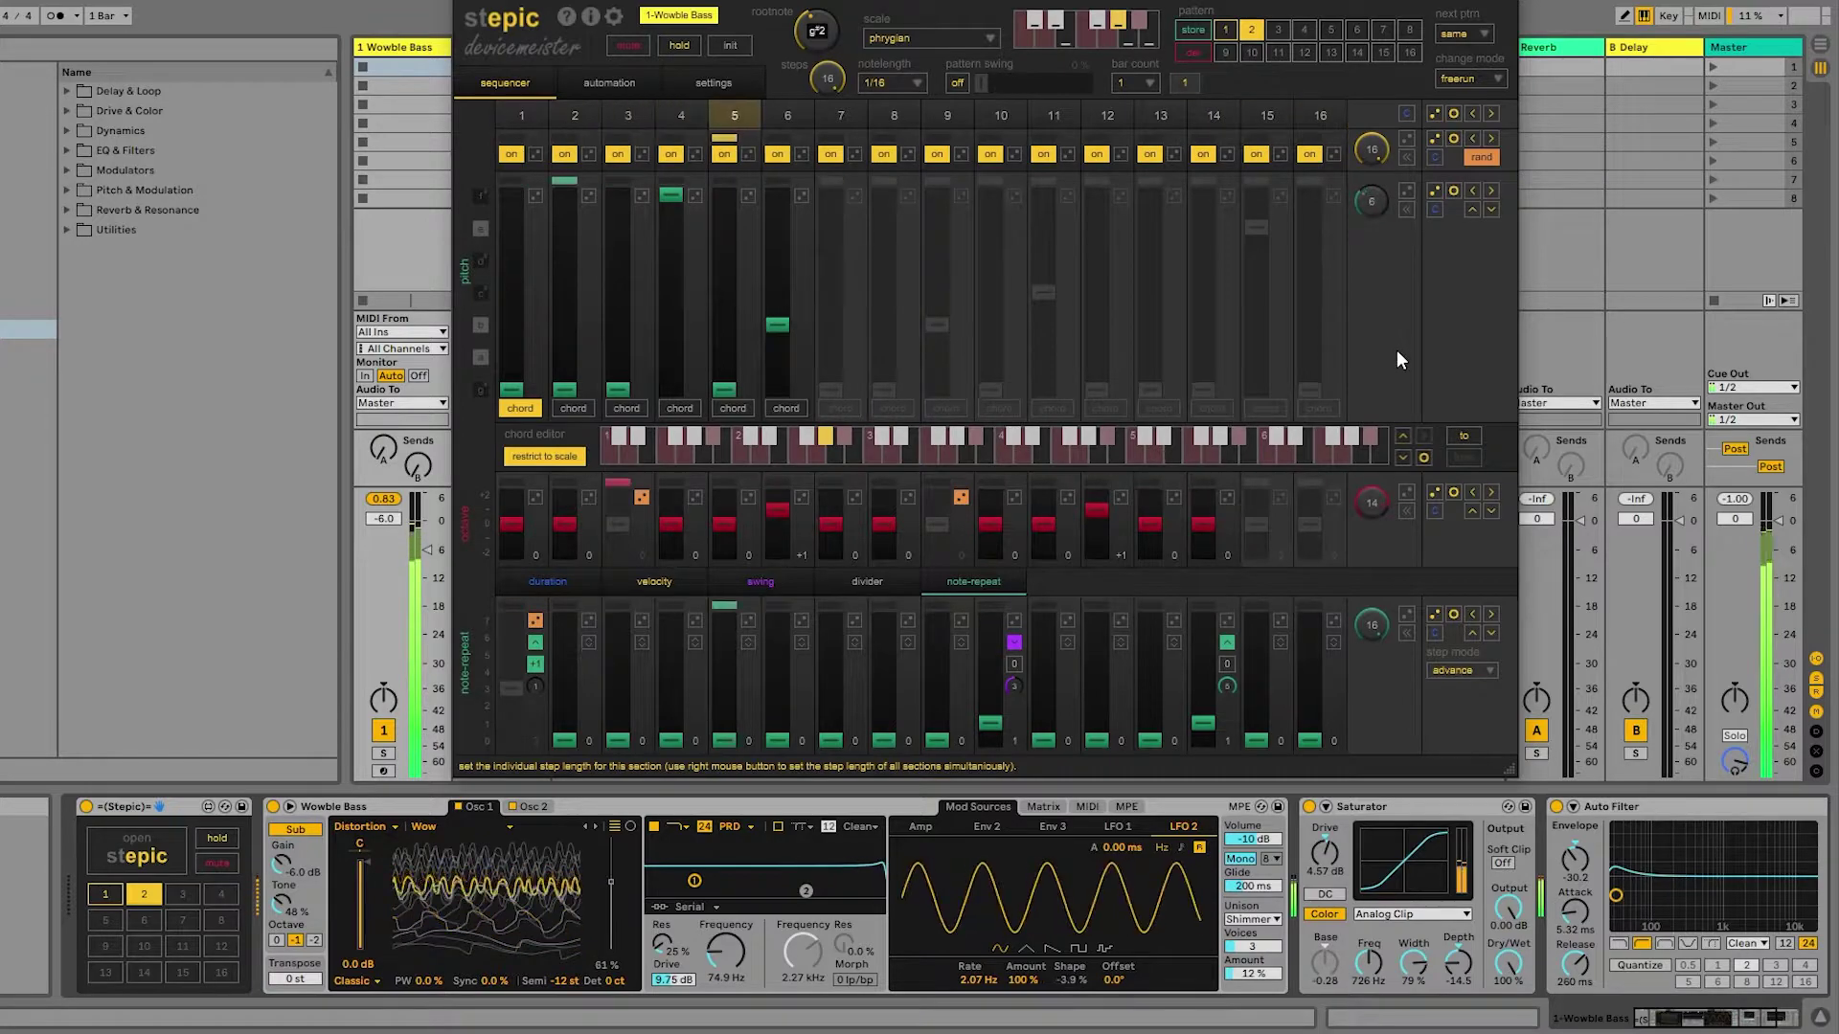
{"action": "left_click_drag", "start_coordinate": [669, 192], "coordinate": [681, 327]}
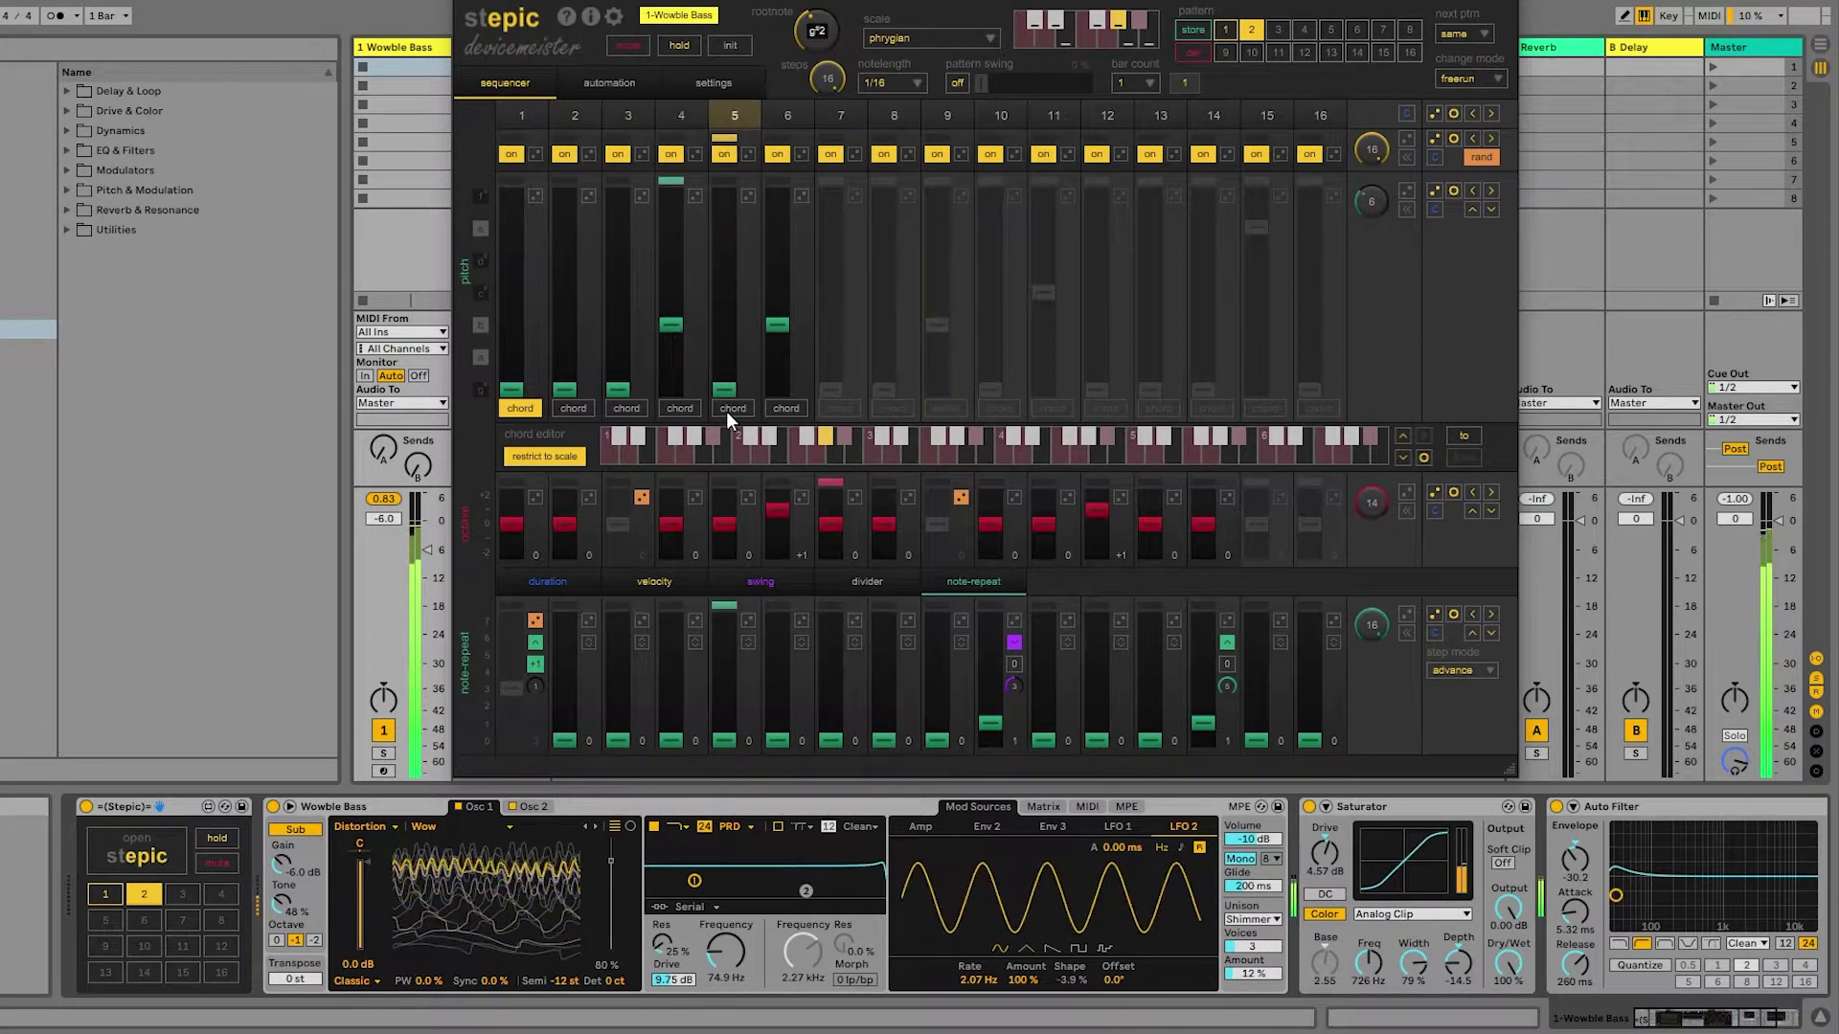
{"action": "left_click_drag", "start_coordinate": [538, 679], "coordinate": [531, 596]}
{"action": "left_click_drag", "start_coordinate": [1014, 685], "coordinate": [1013, 703]}
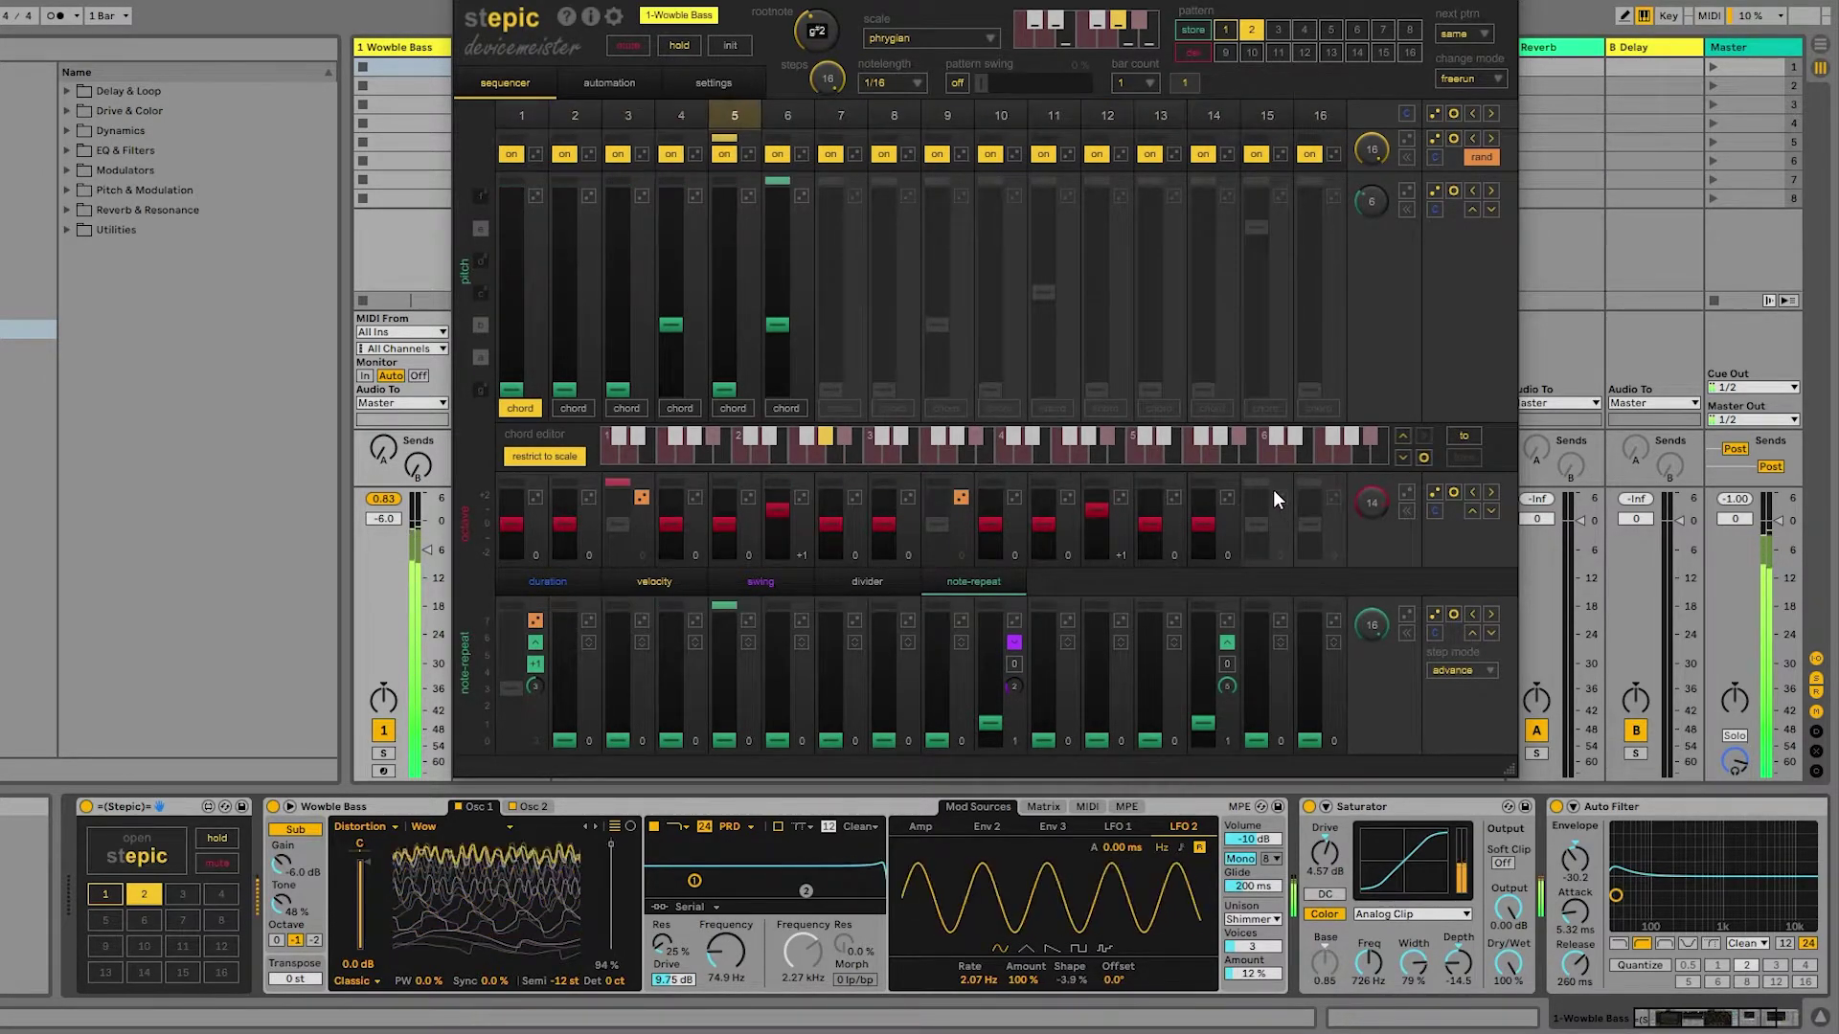
Store the edited variation in pattern slot 3, compare it with pattern 2 and return to pattern 3.
{"action": "left_click", "coordinate": [1196, 29]}
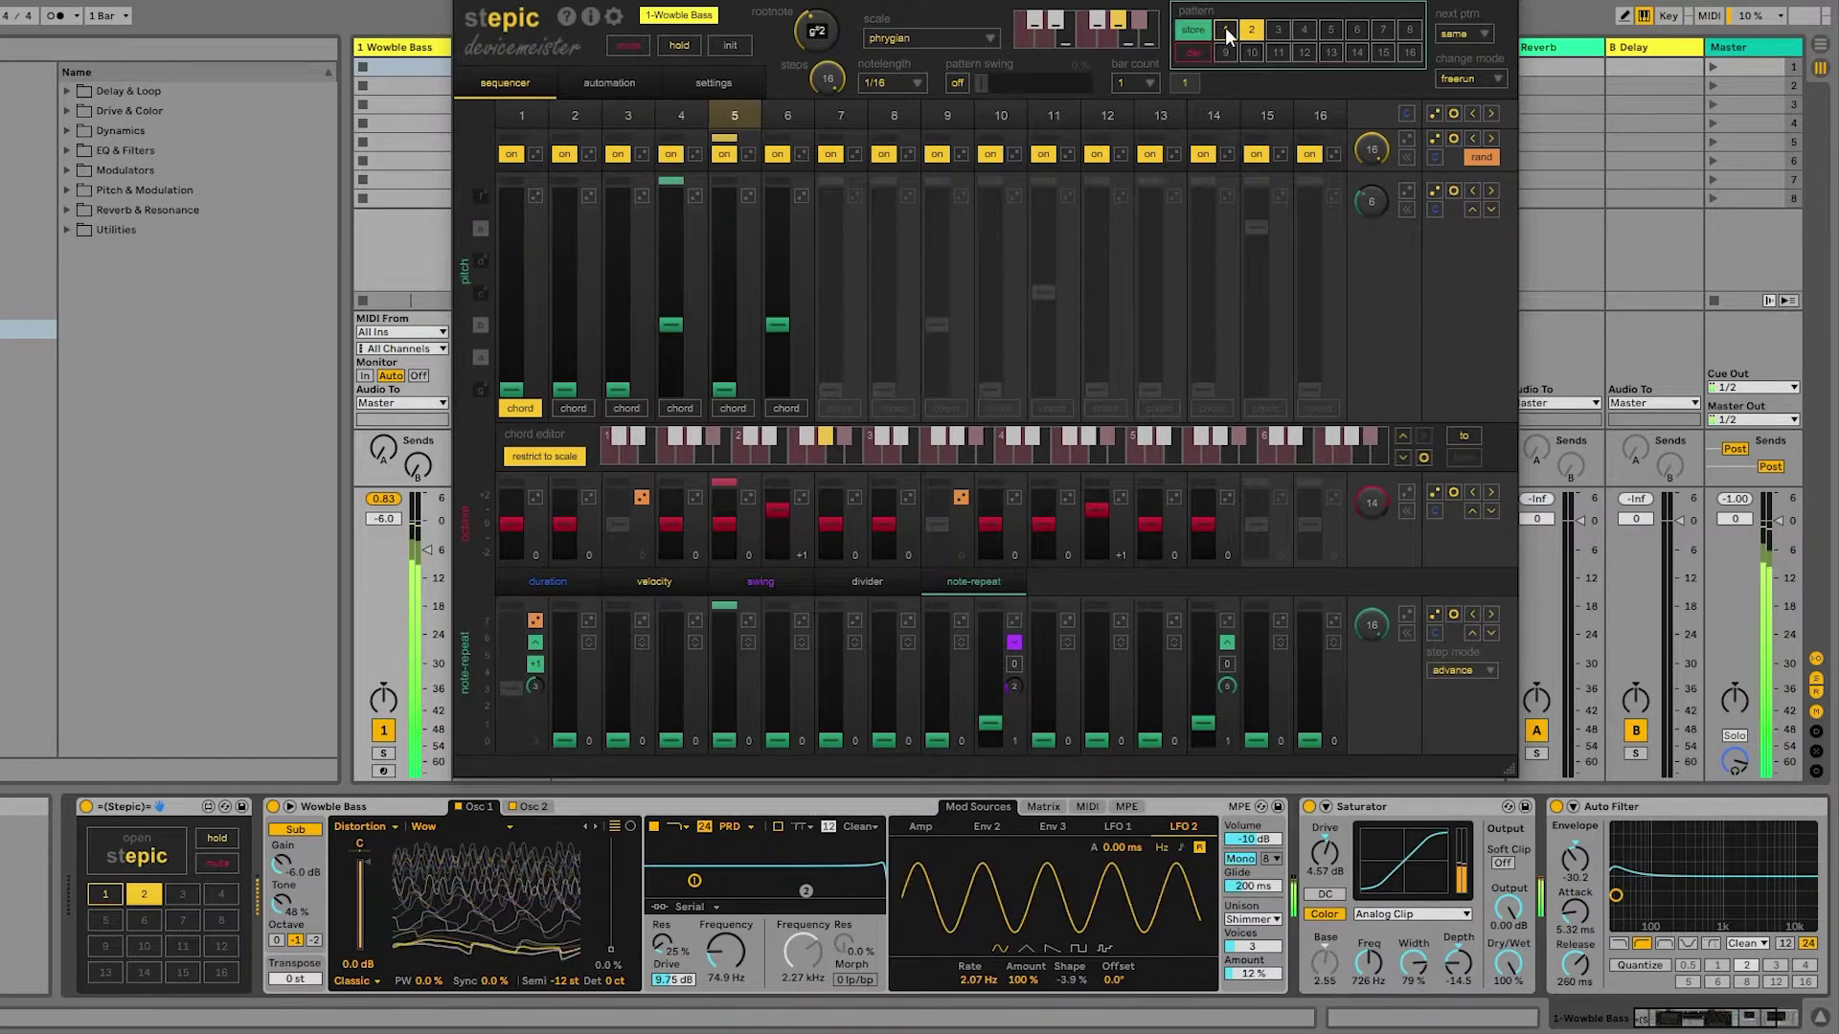
{"action": "left_click", "coordinate": [1249, 29]}
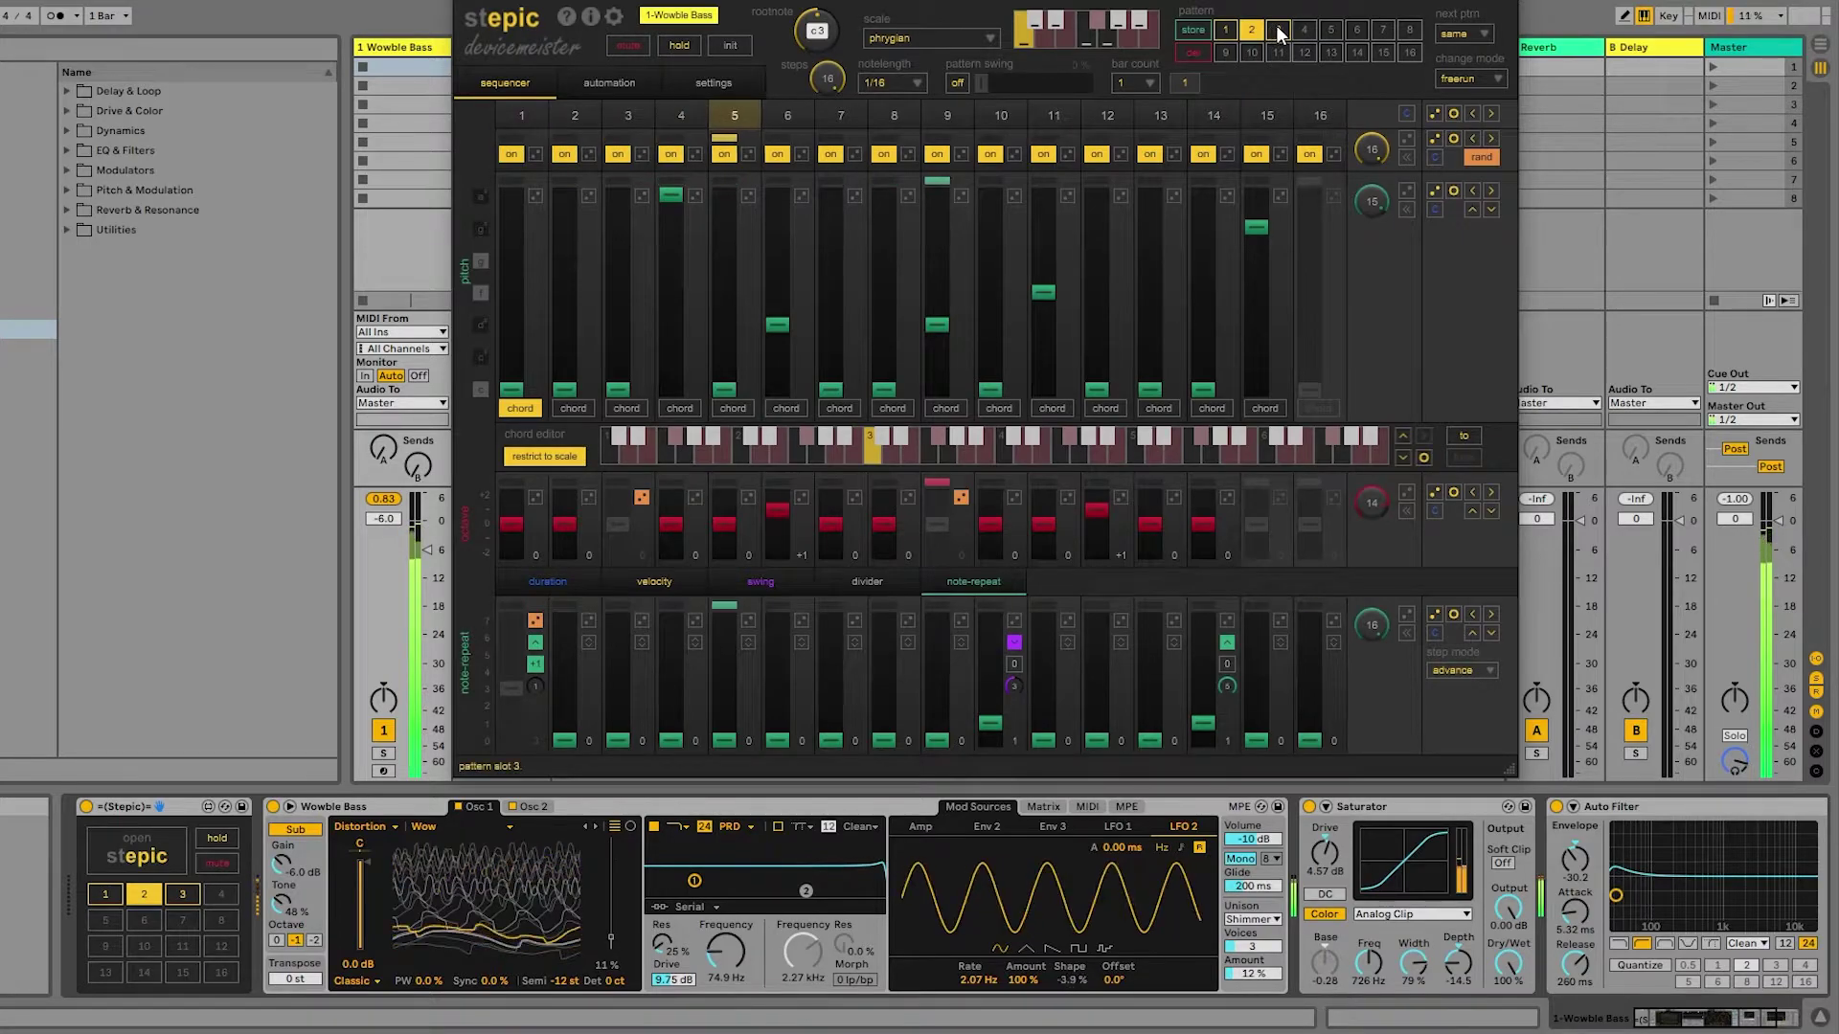
{"action": "left_click", "coordinate": [1278, 30]}
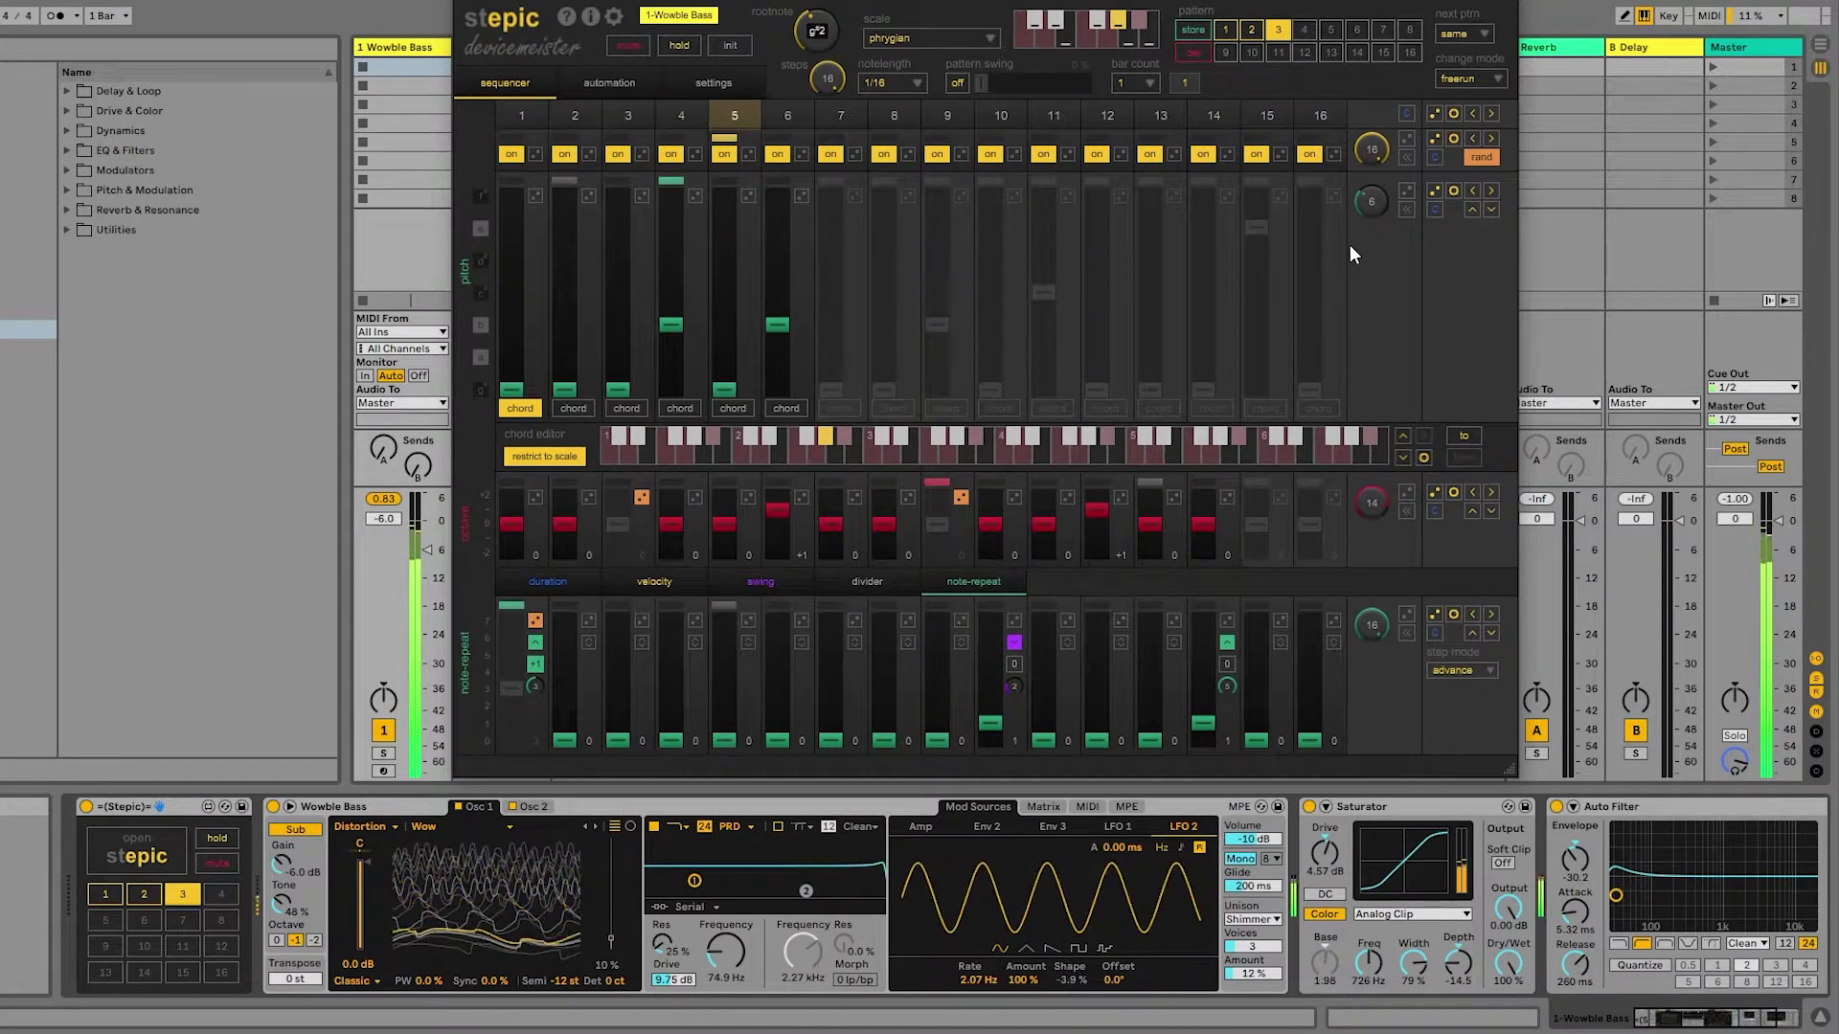
Shorten the octave section to 2 steps, with step 1 randomized and step 2 set to +1.
{"action": "left_click_drag", "start_coordinate": [1374, 501], "coordinate": [1355, 702]}
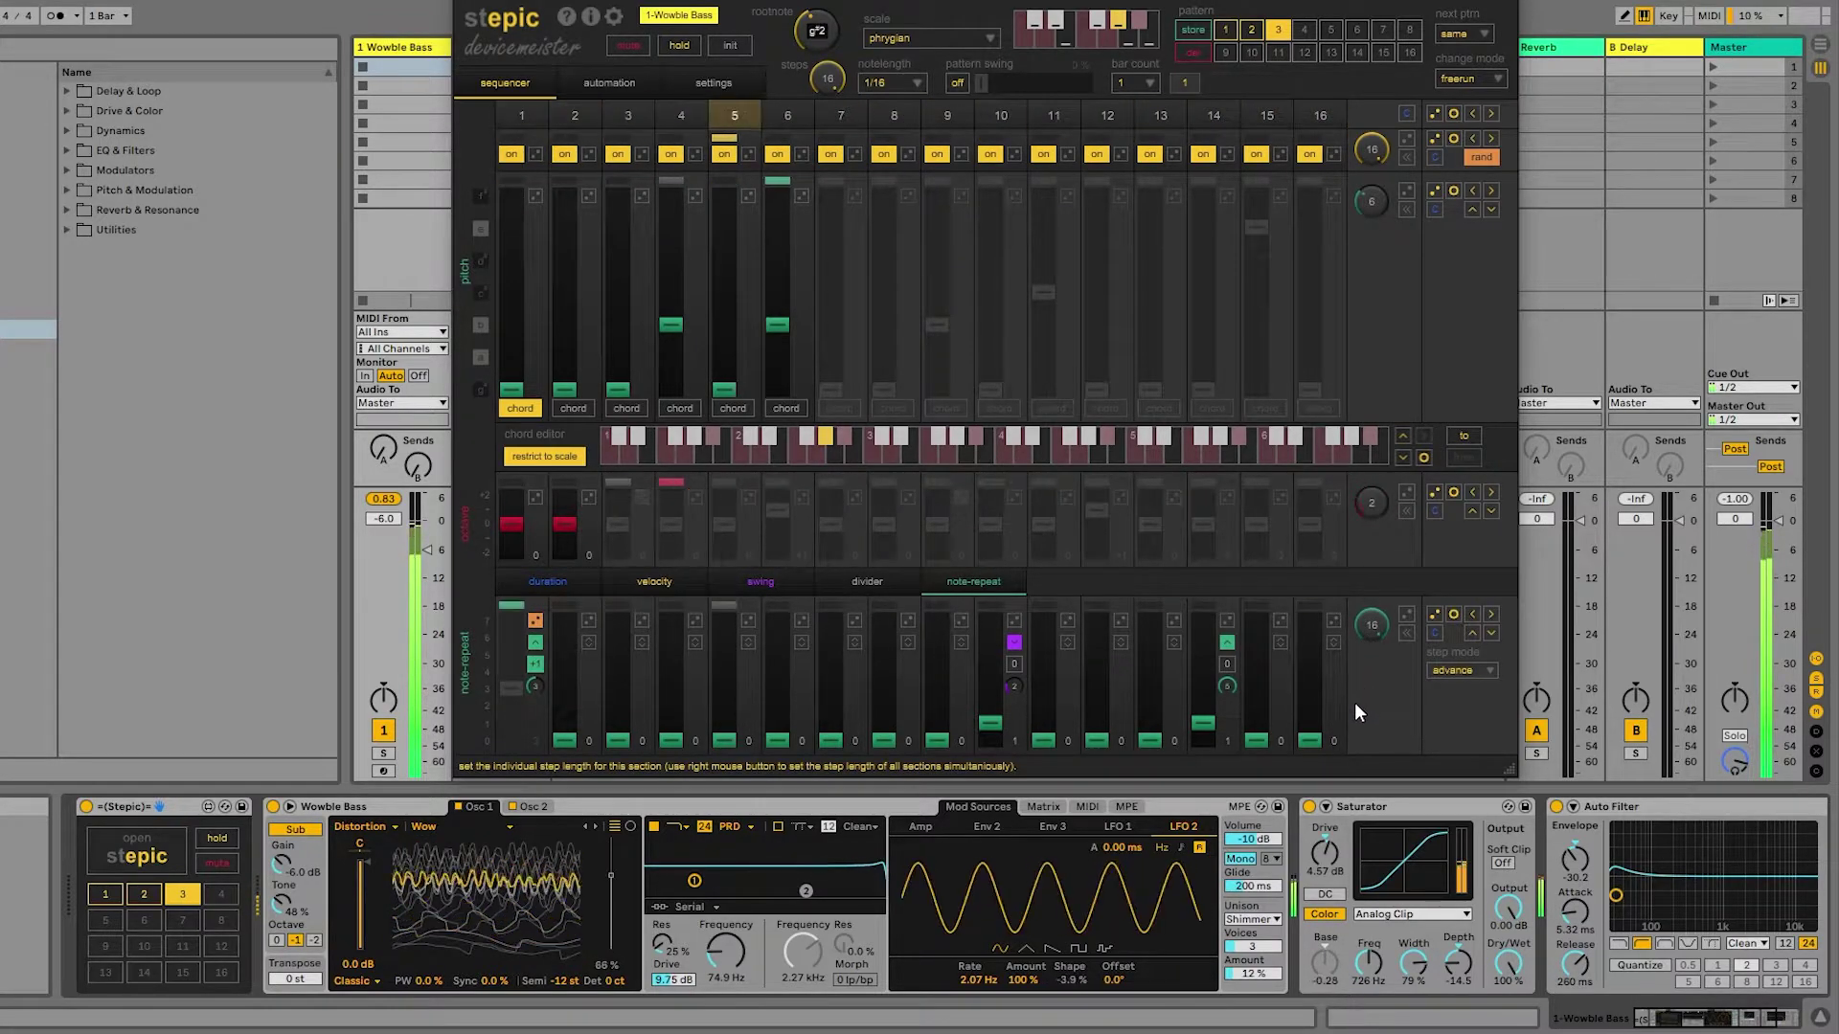
{"action": "left_click", "coordinate": [561, 515]}
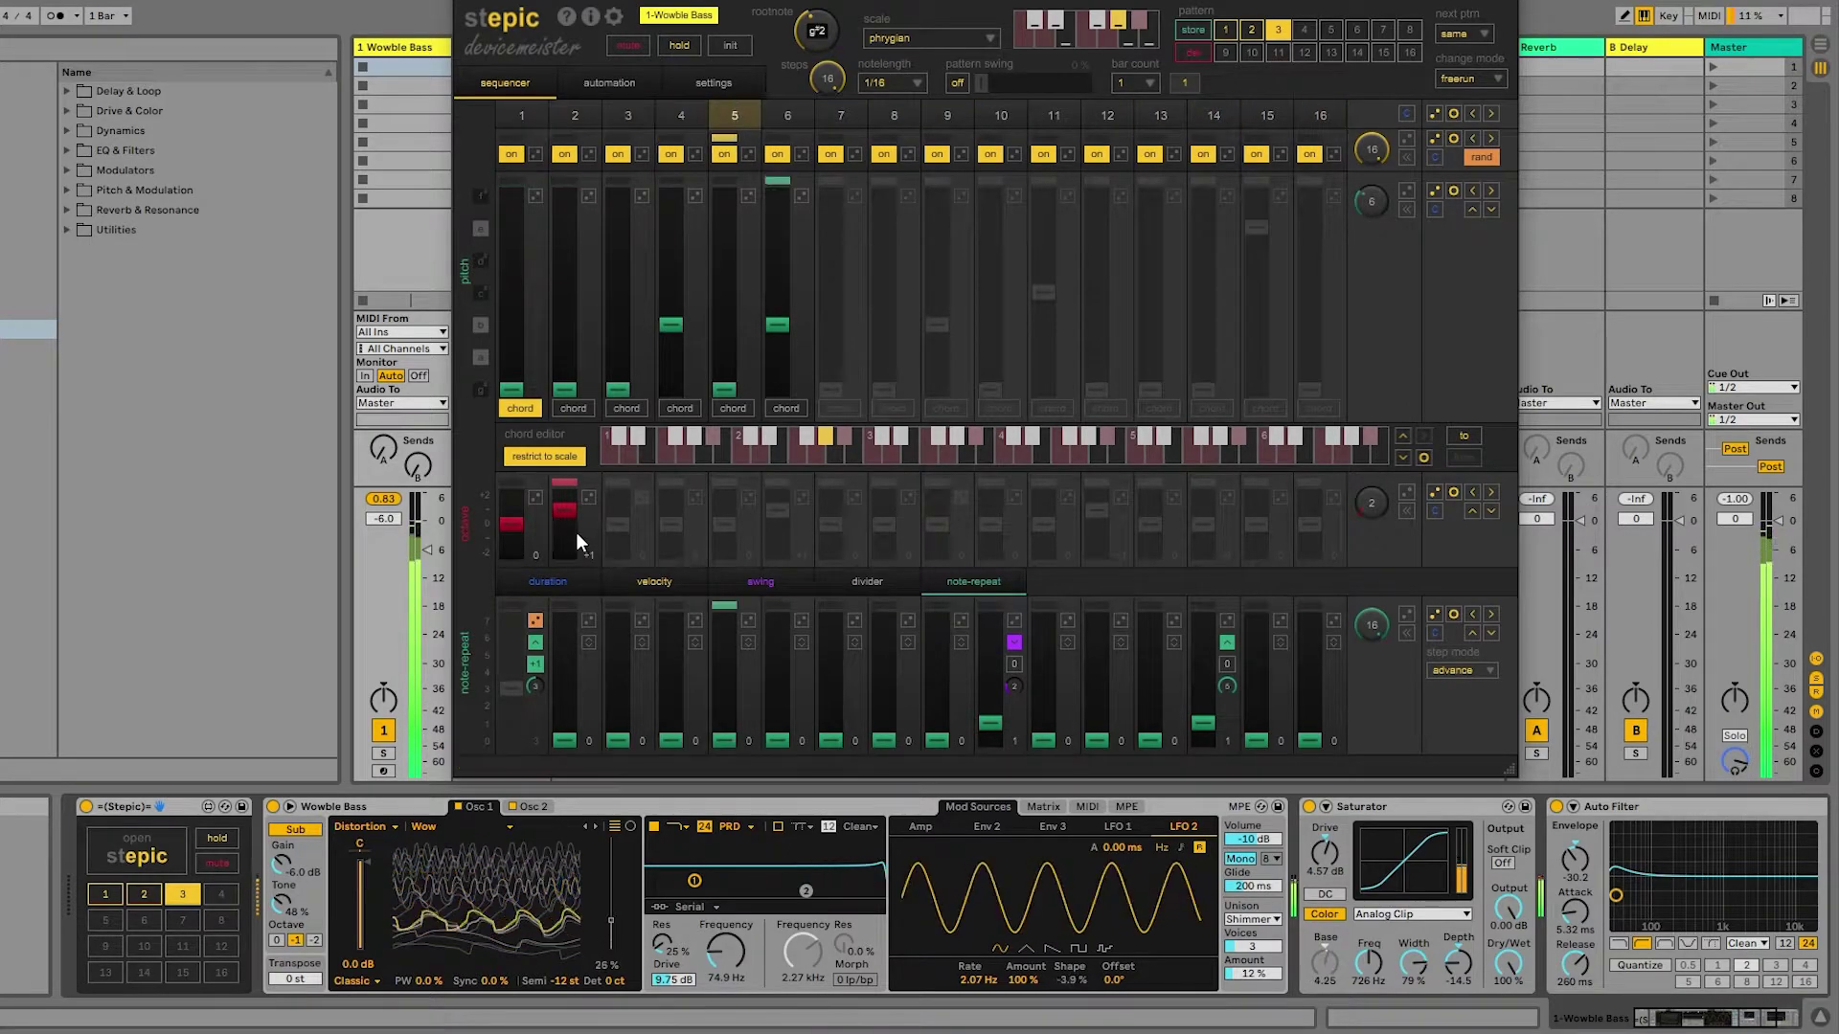
{"action": "left_click", "coordinate": [535, 497]}
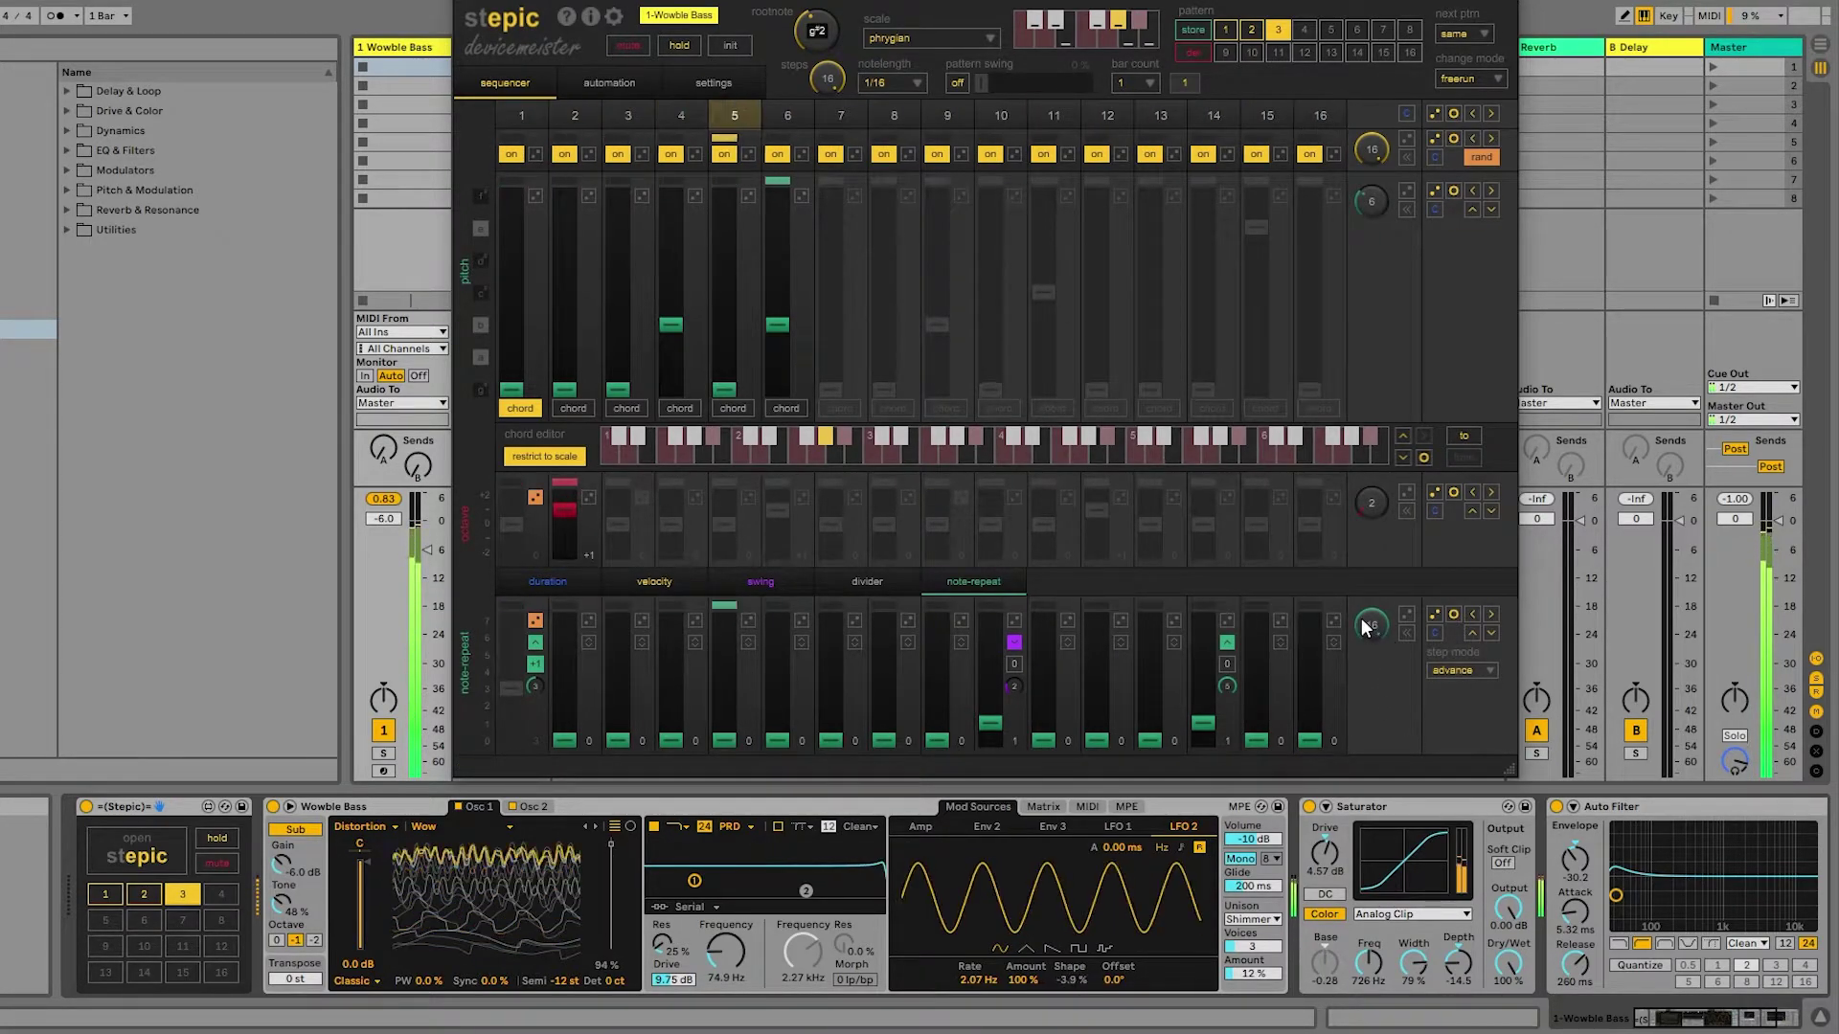
Shorten the note-repeat section to 4 steps and set step 1 to 3 repeats, without randomization and with its ramp settings switched to purple.
{"action": "left_click_drag", "start_coordinate": [1366, 624], "coordinate": [1392, 818]}
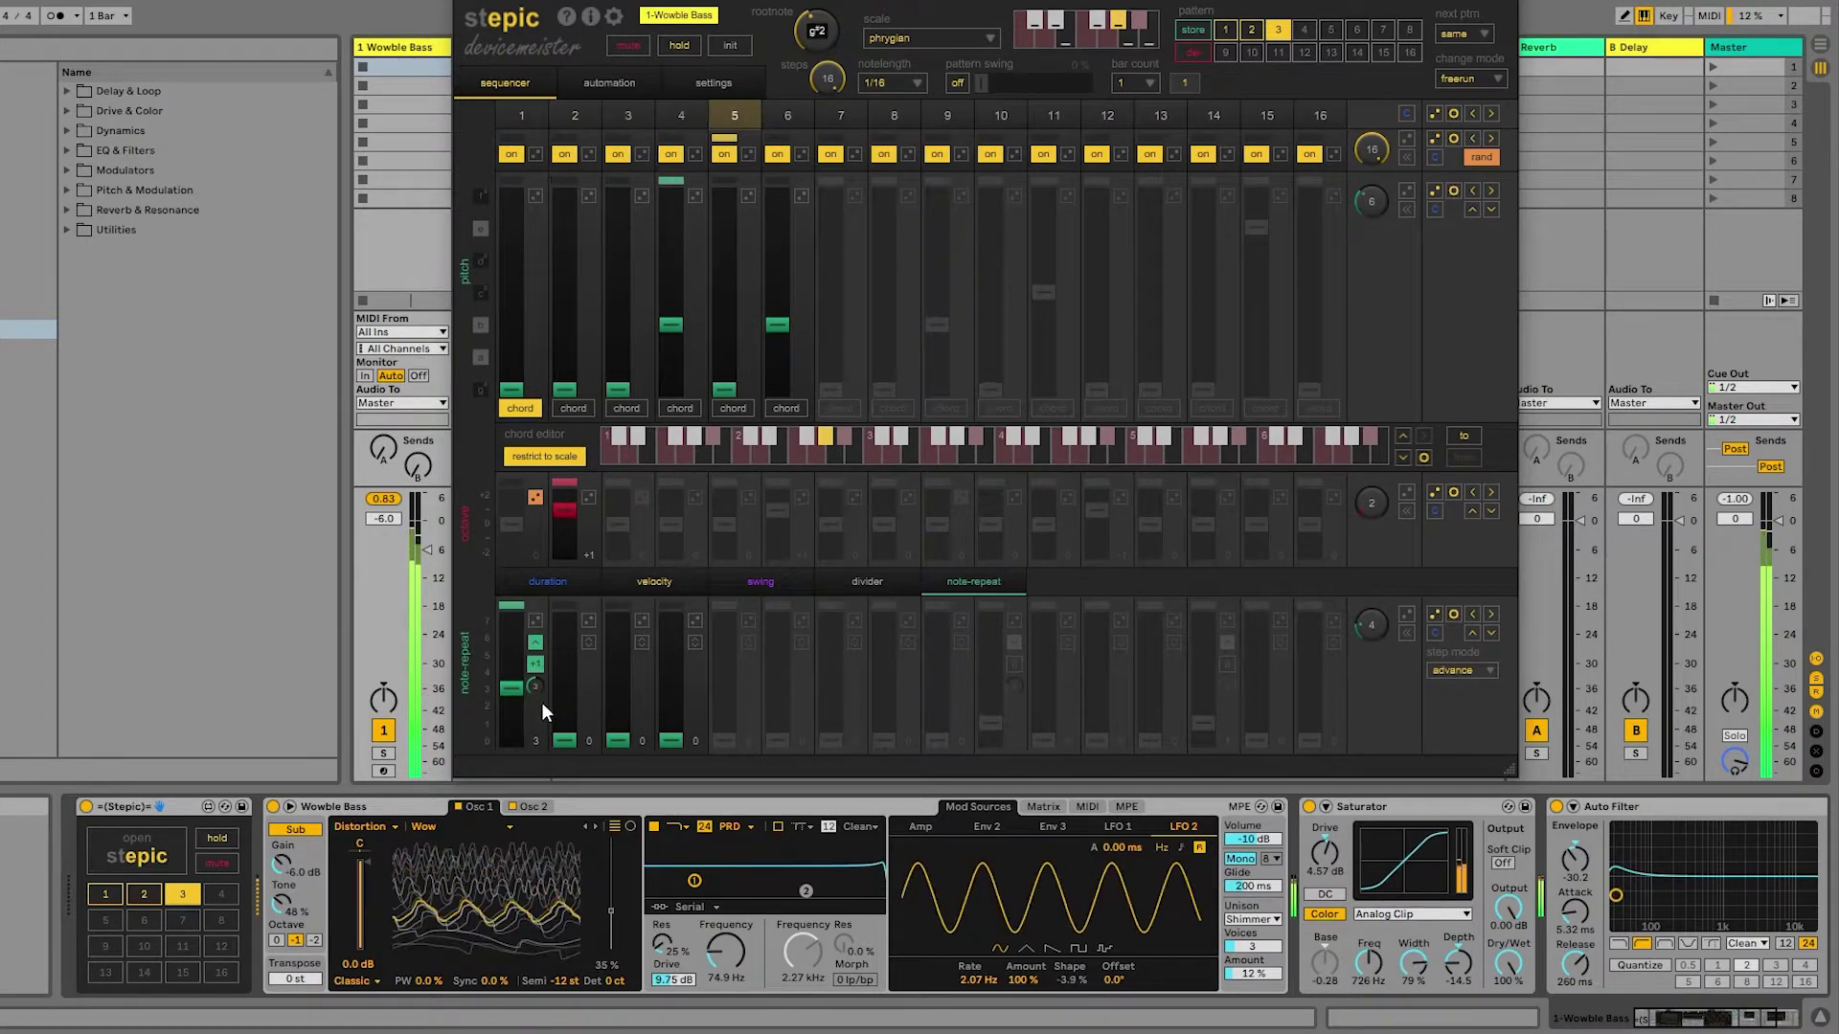
{"action": "left_click", "coordinate": [538, 663]}
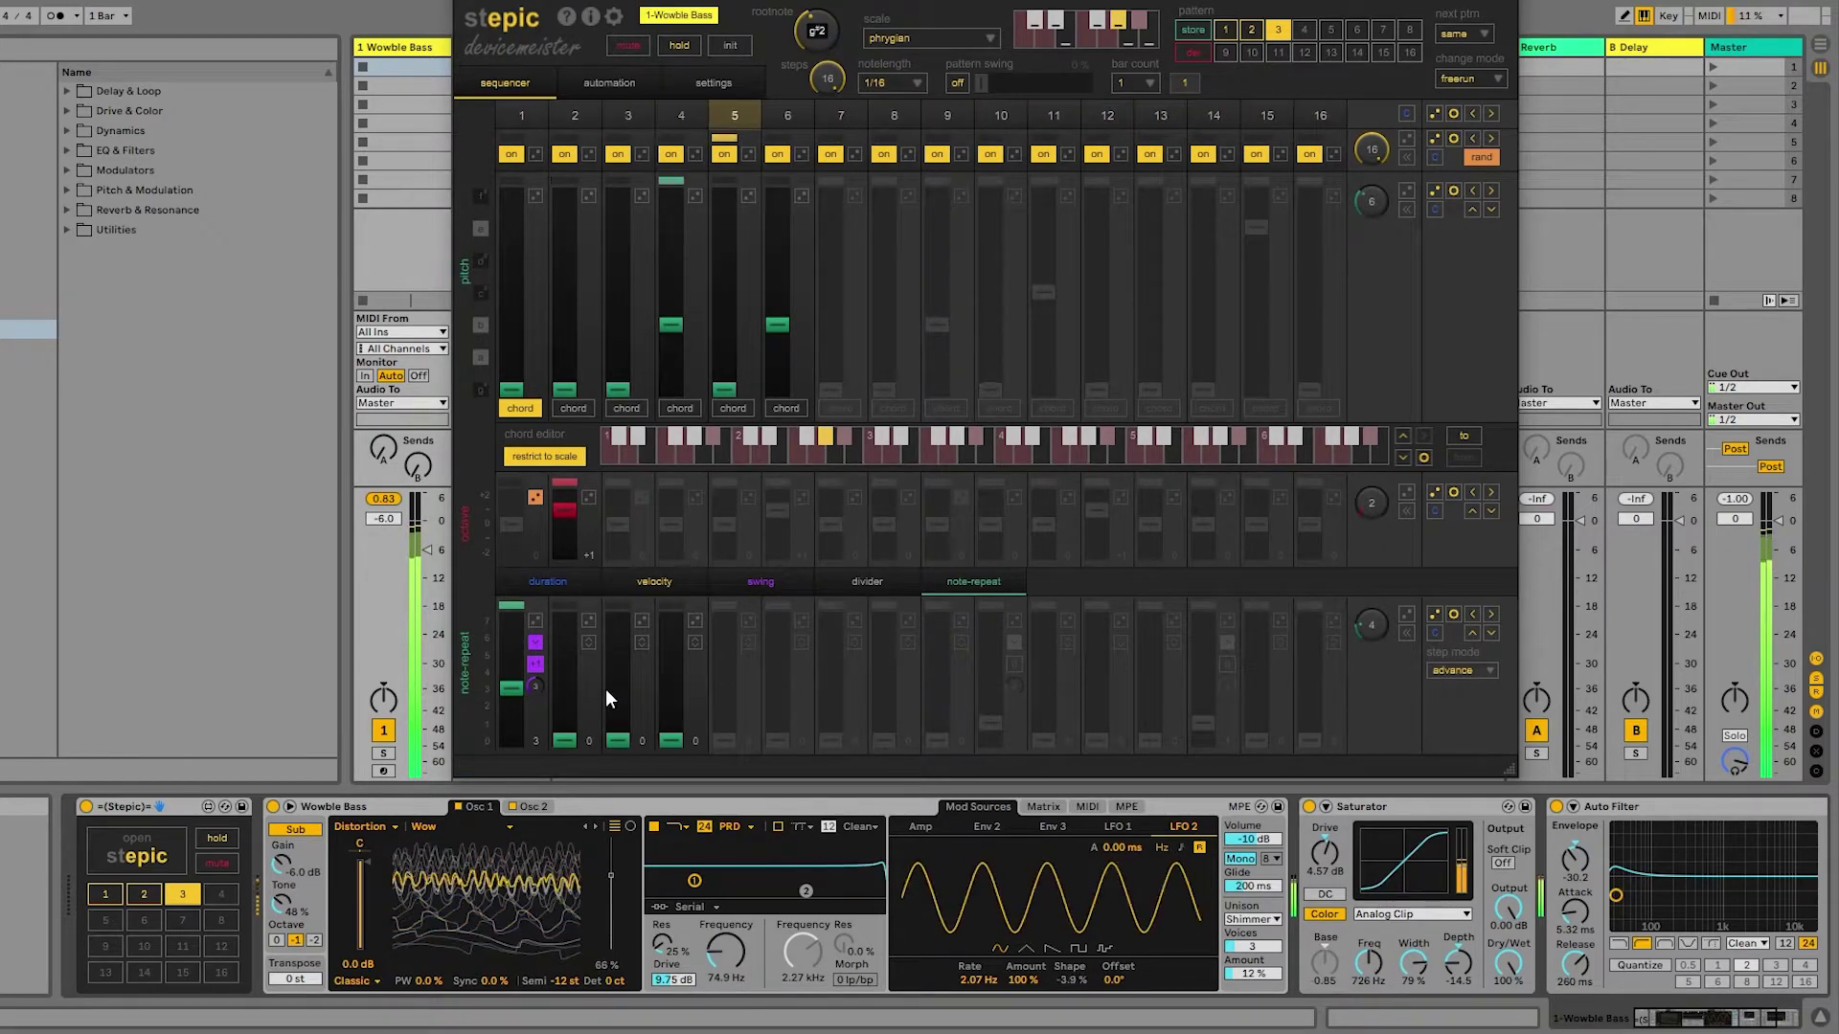
Store the modified variation in pattern slot 4 and recall pattern 2.
{"action": "left_click", "coordinate": [1192, 30]}
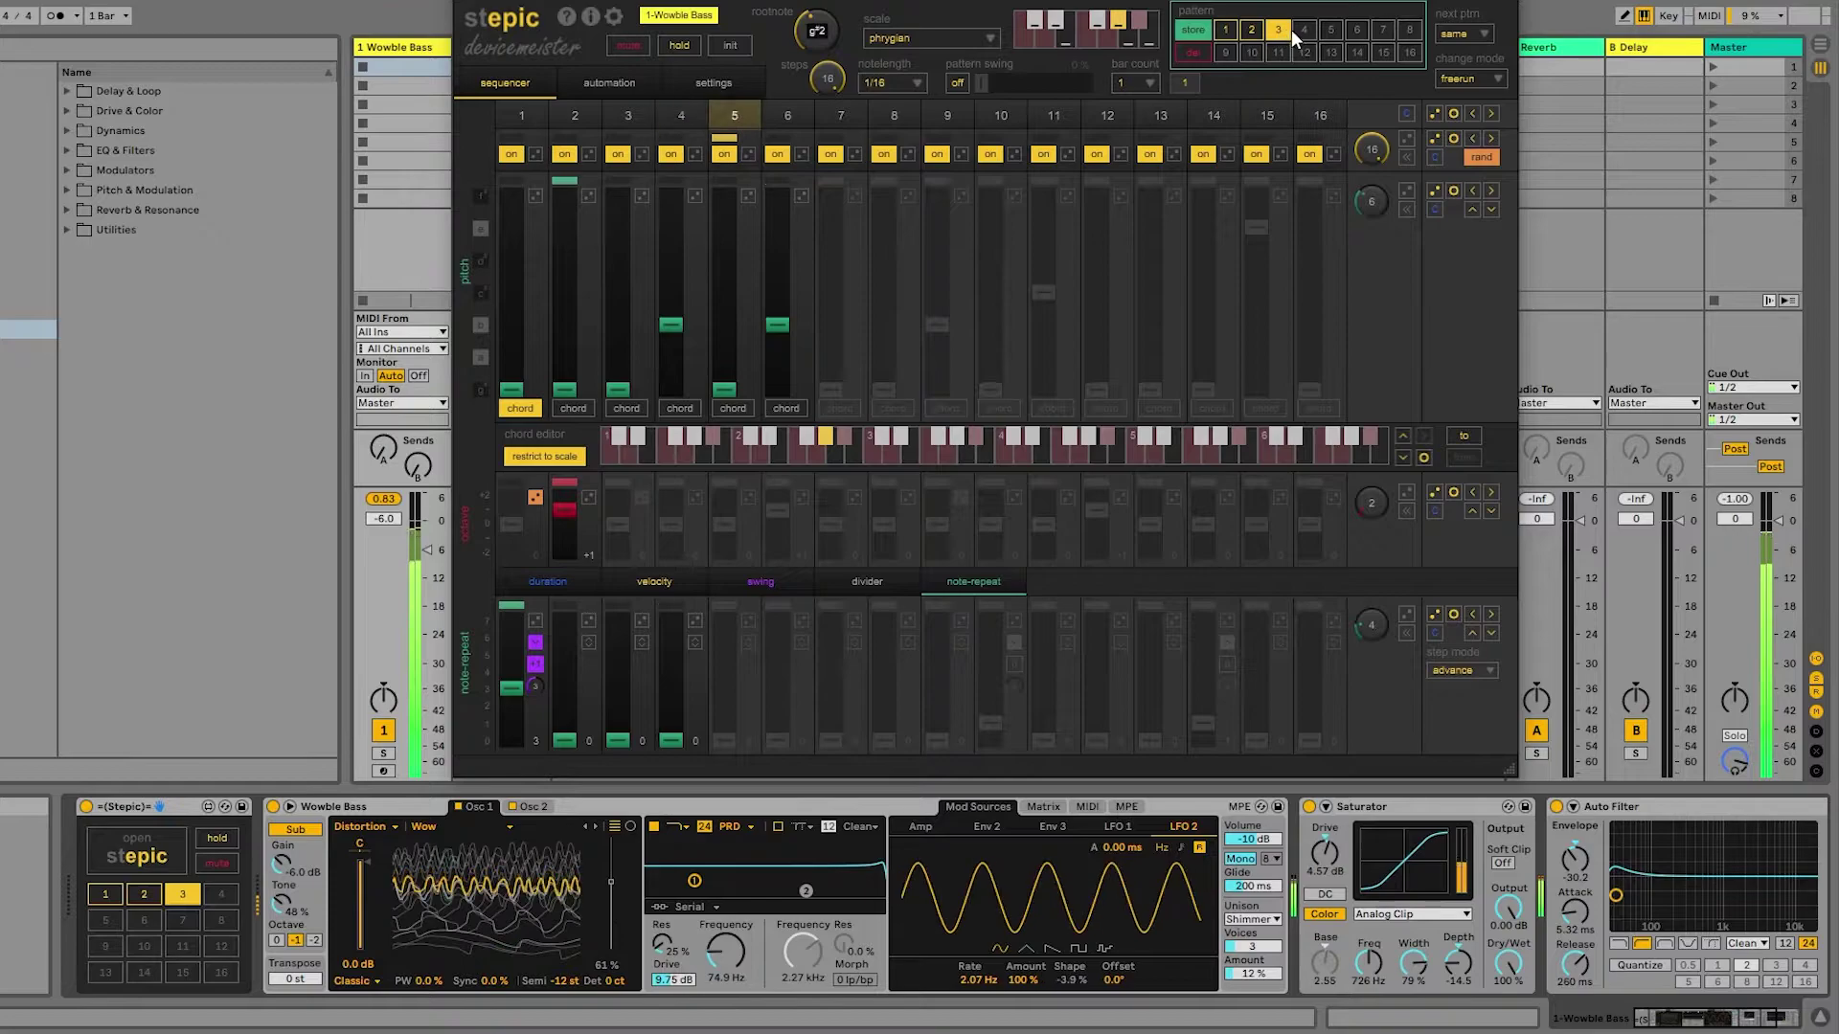
{"action": "left_click", "coordinate": [1300, 29]}
{"action": "left_click", "coordinate": [1251, 29]}
{"action": "left_click", "coordinate": [1269, 38]}
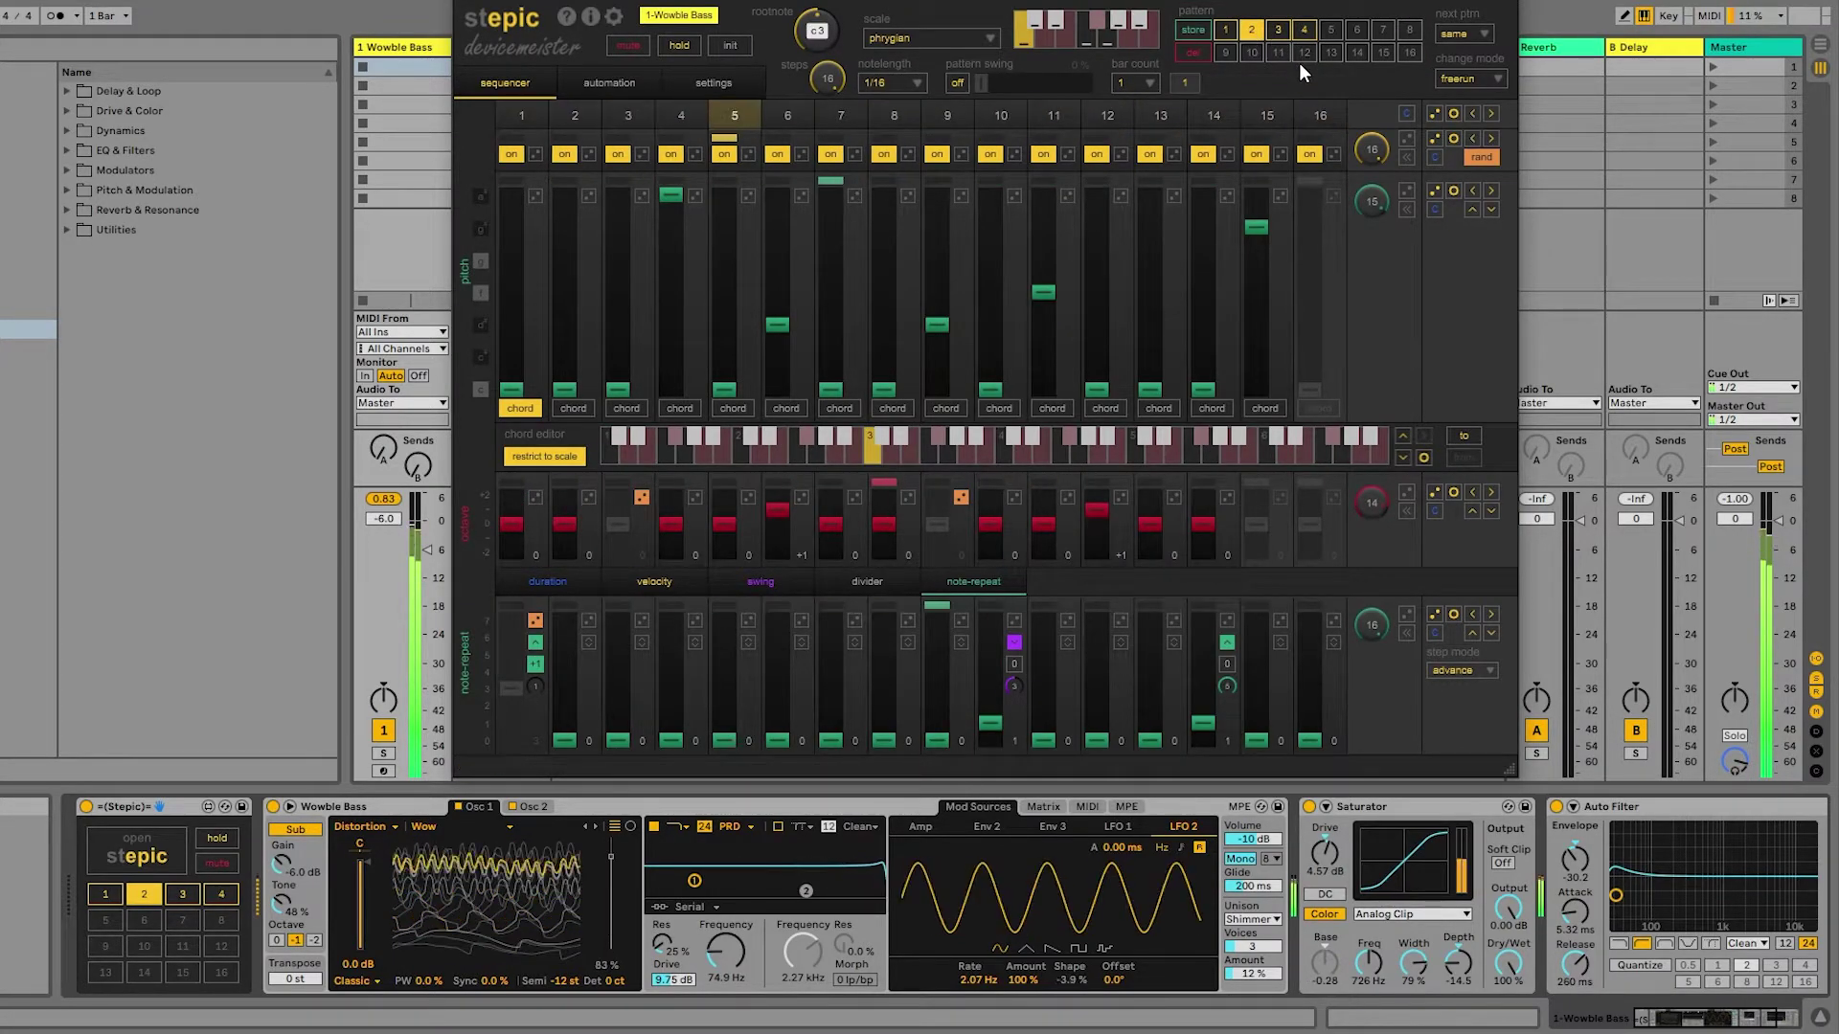
In pattern 4, turn off octave randomization on step 1, shorten the octave section to 1 step and set that step to +1.
{"action": "left_click", "coordinate": [1302, 29]}
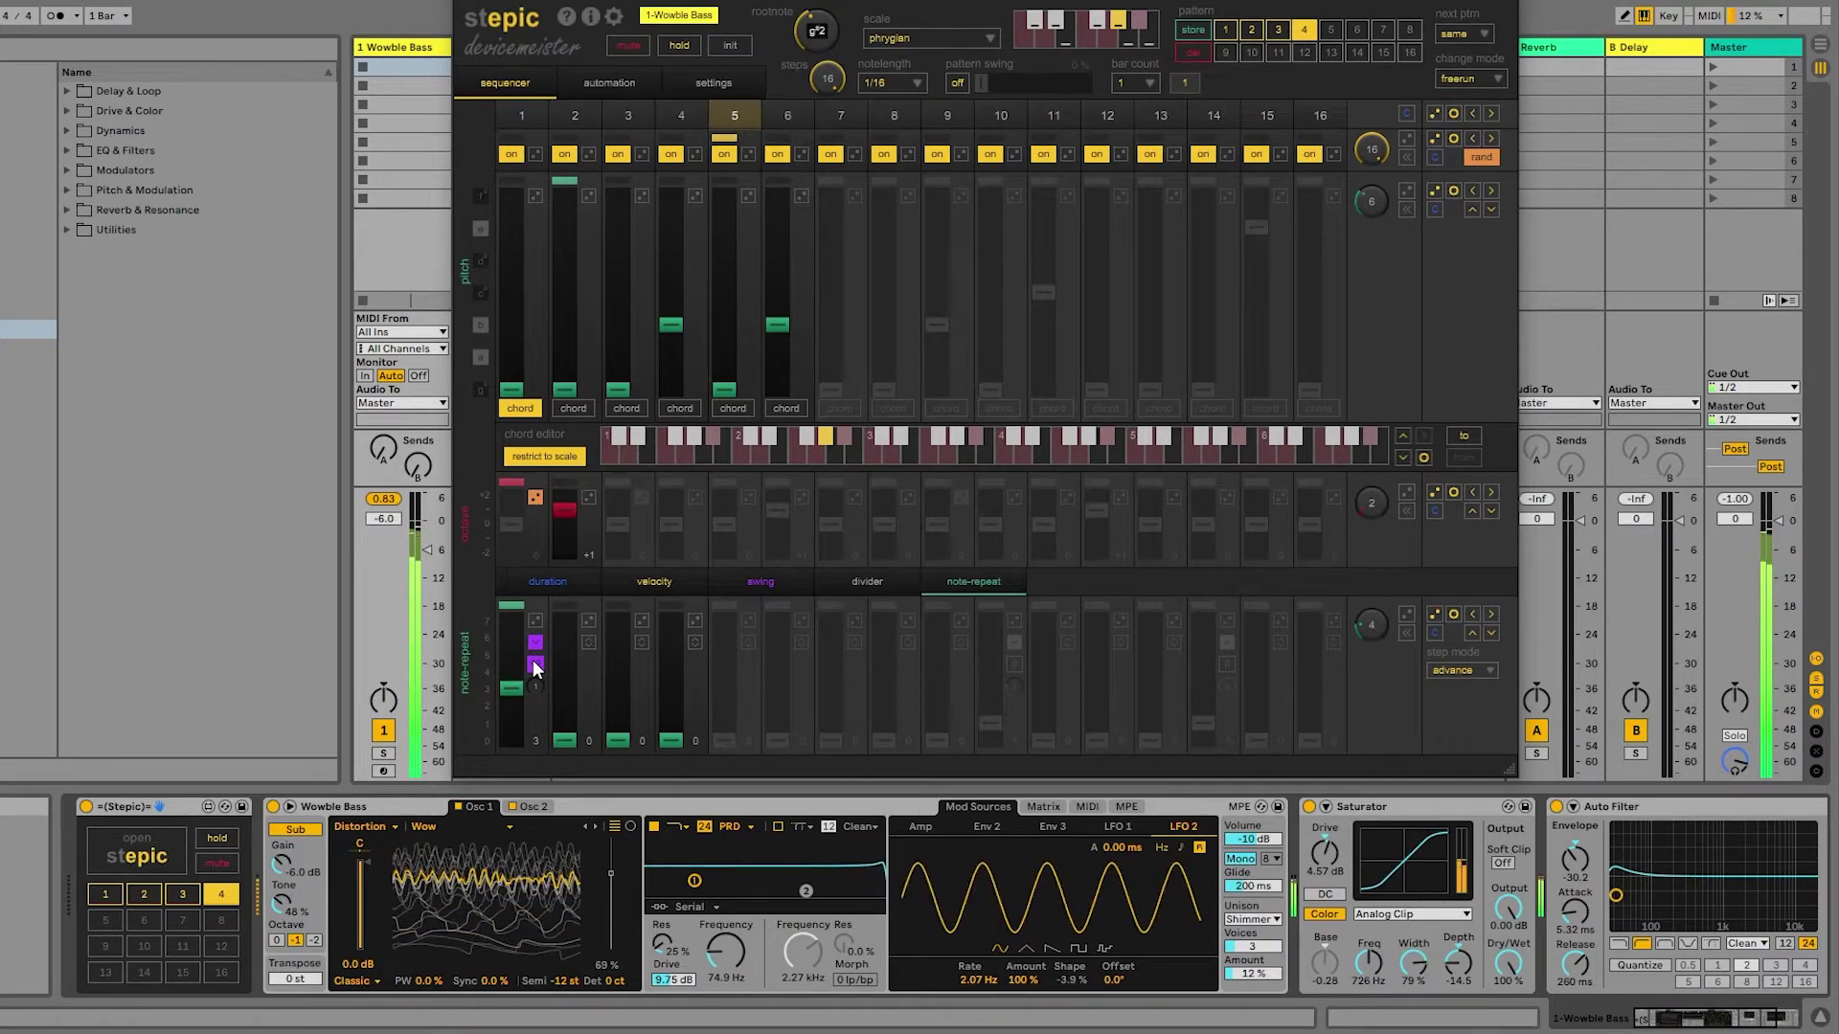
{"action": "left_click", "coordinate": [534, 498]}
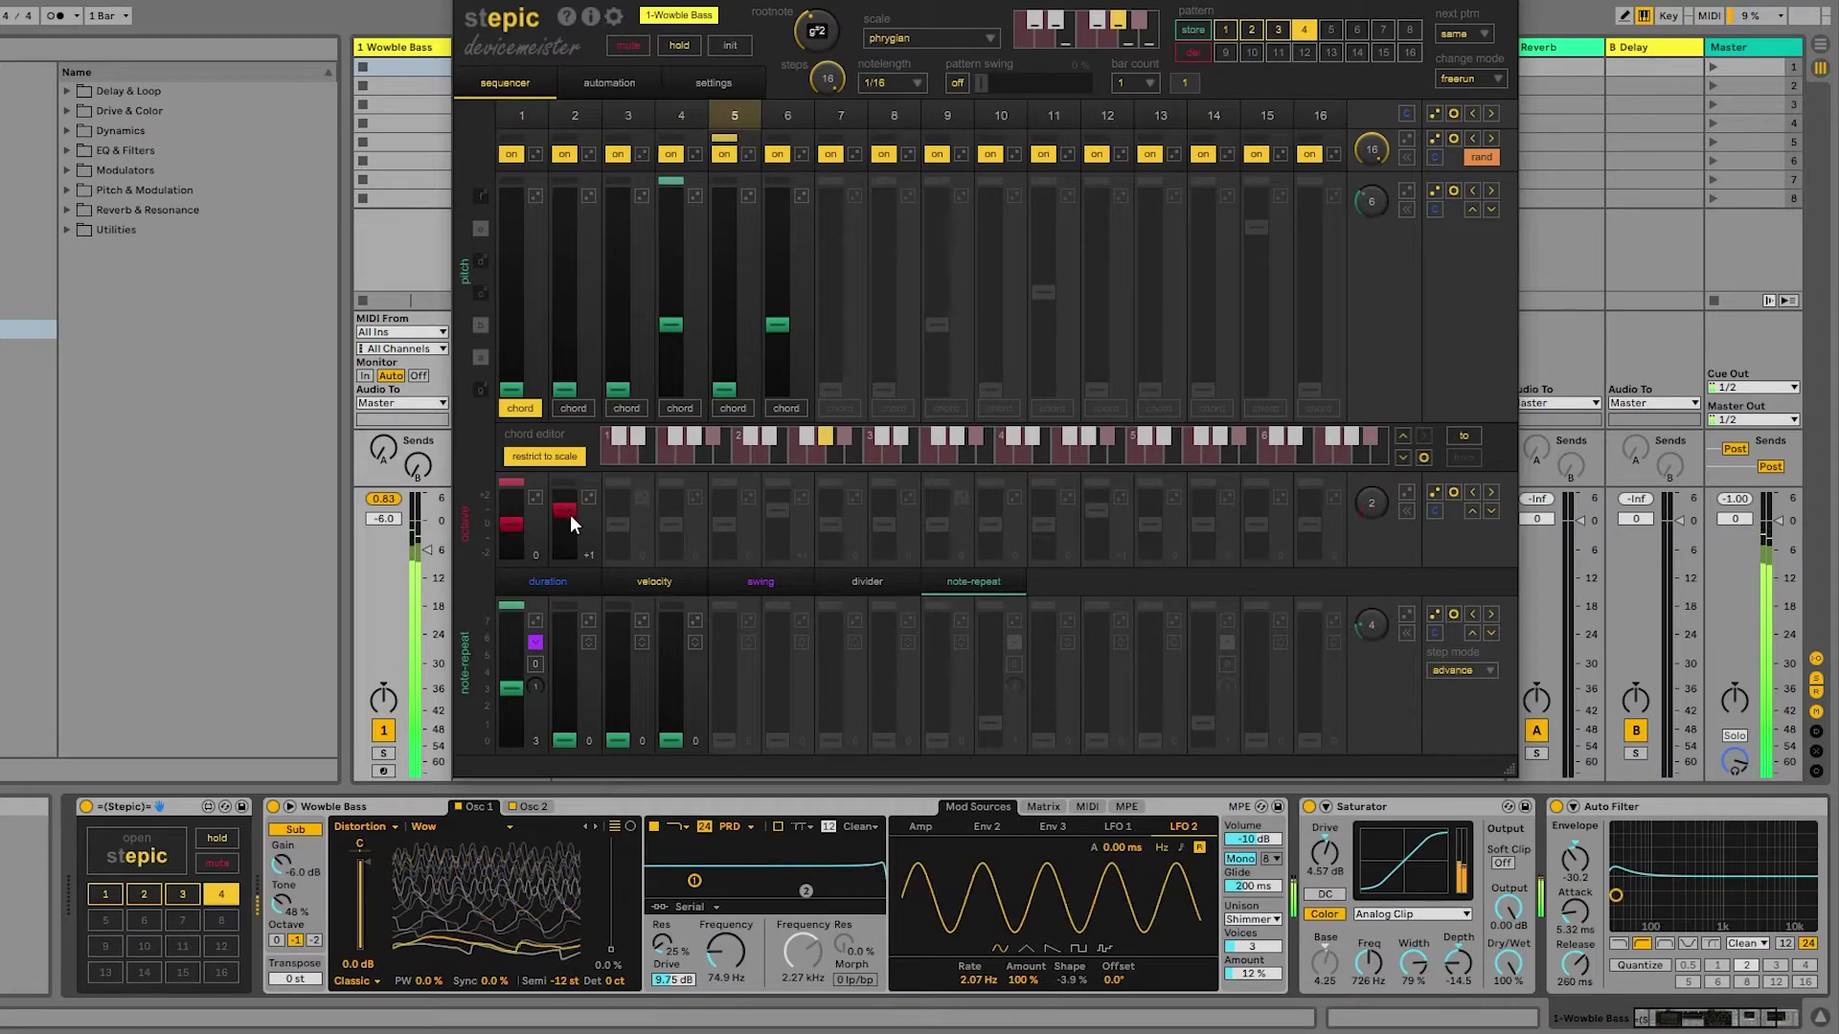
{"action": "left_click_drag", "start_coordinate": [1376, 491], "coordinate": [1329, 538]}
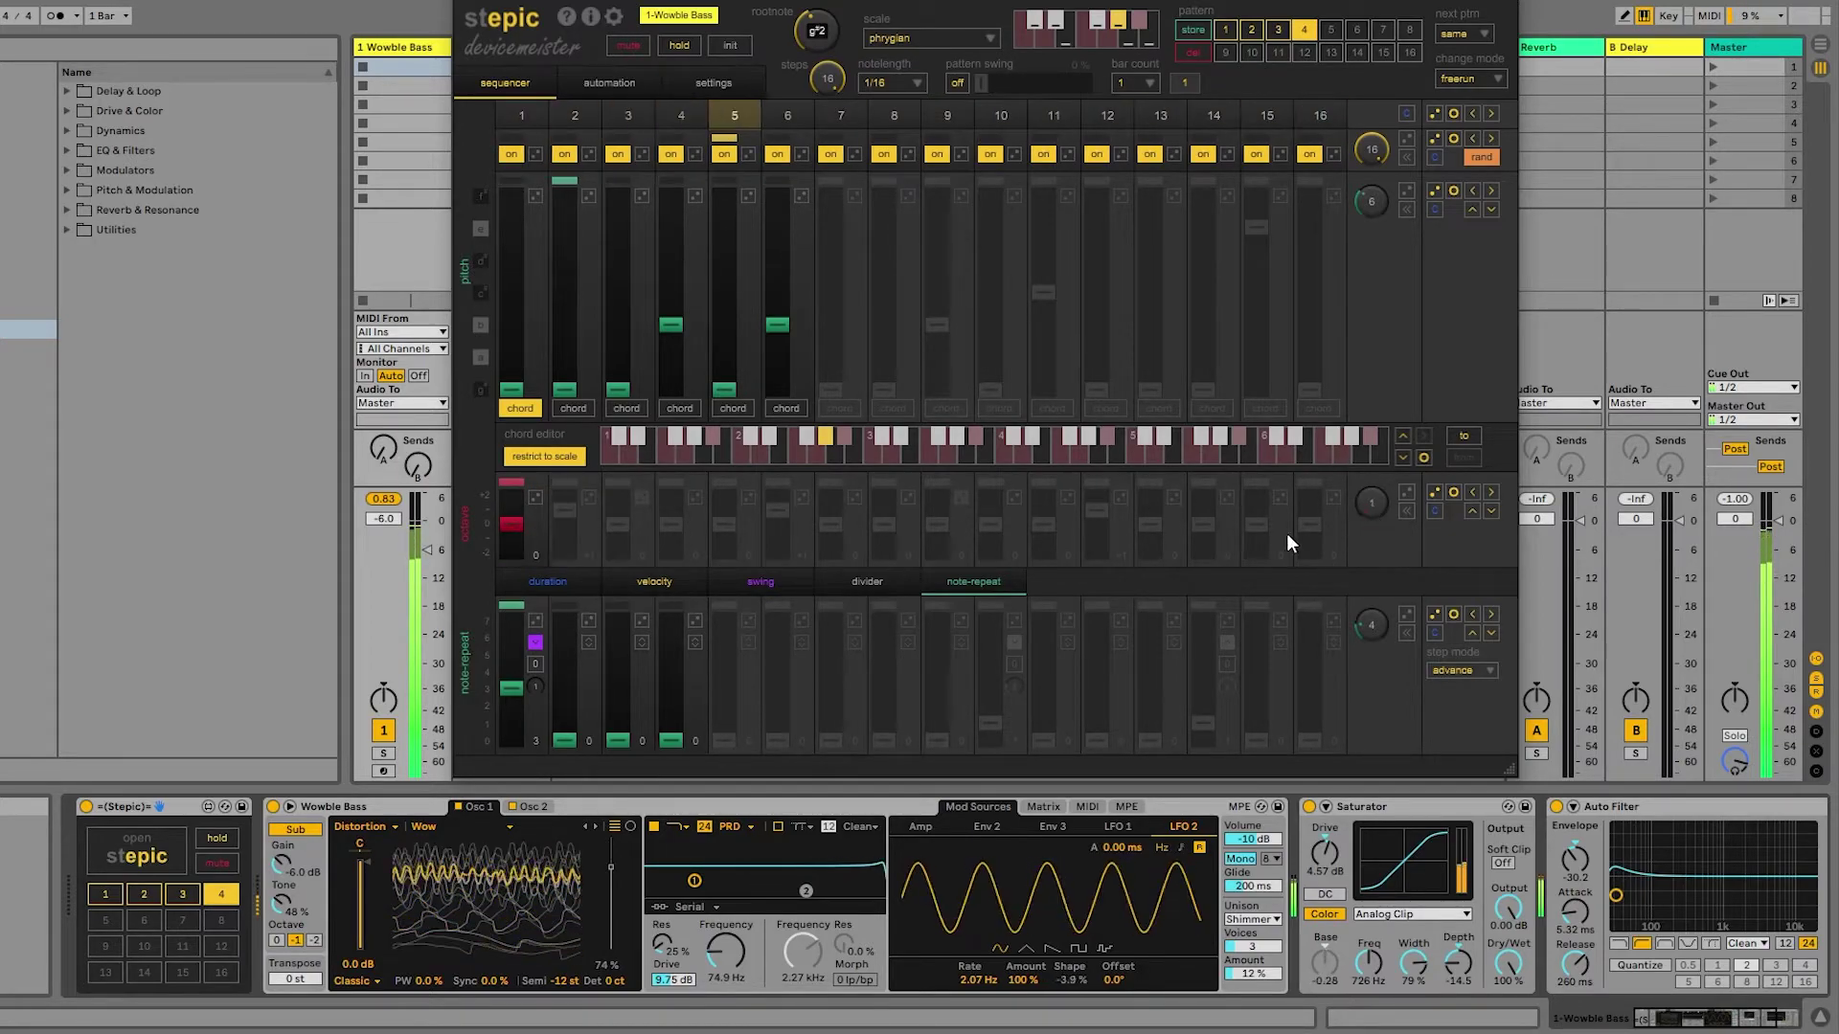
{"action": "left_click", "coordinate": [514, 514]}
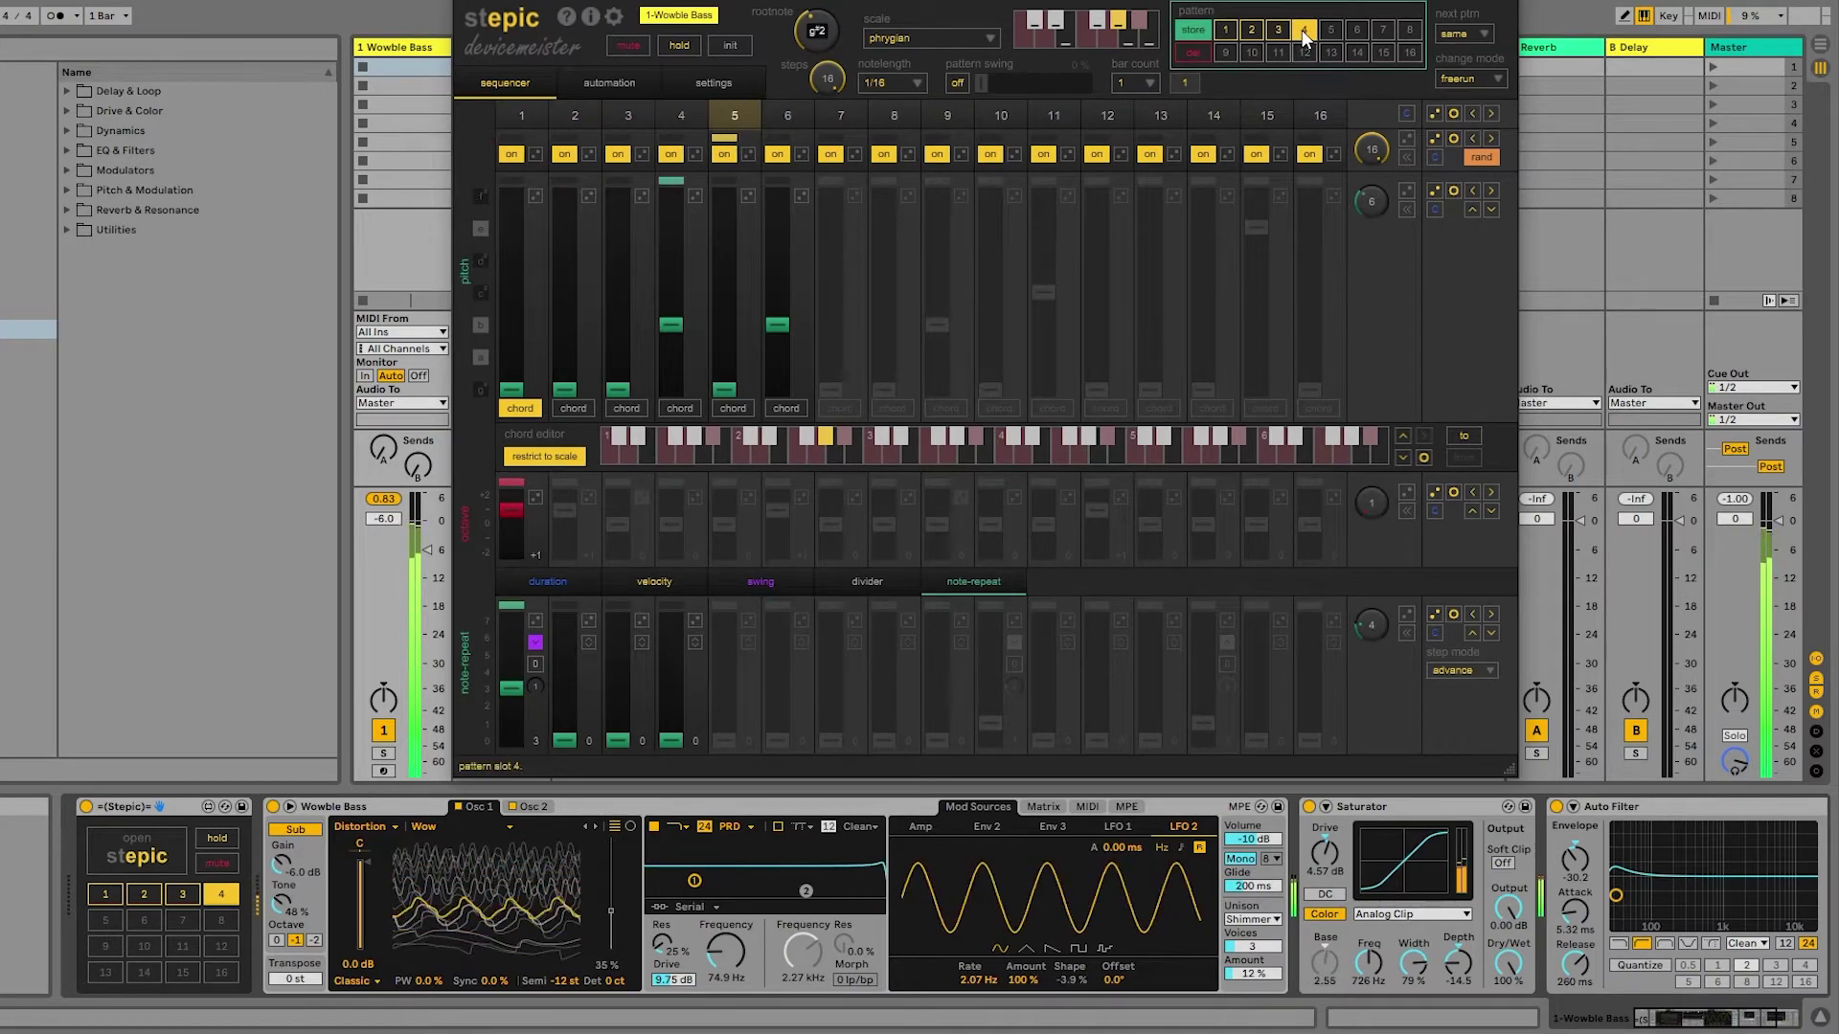
Store the new variation in pattern slot 5 and compare it with pattern 2.
{"action": "left_click", "coordinate": [1329, 31]}
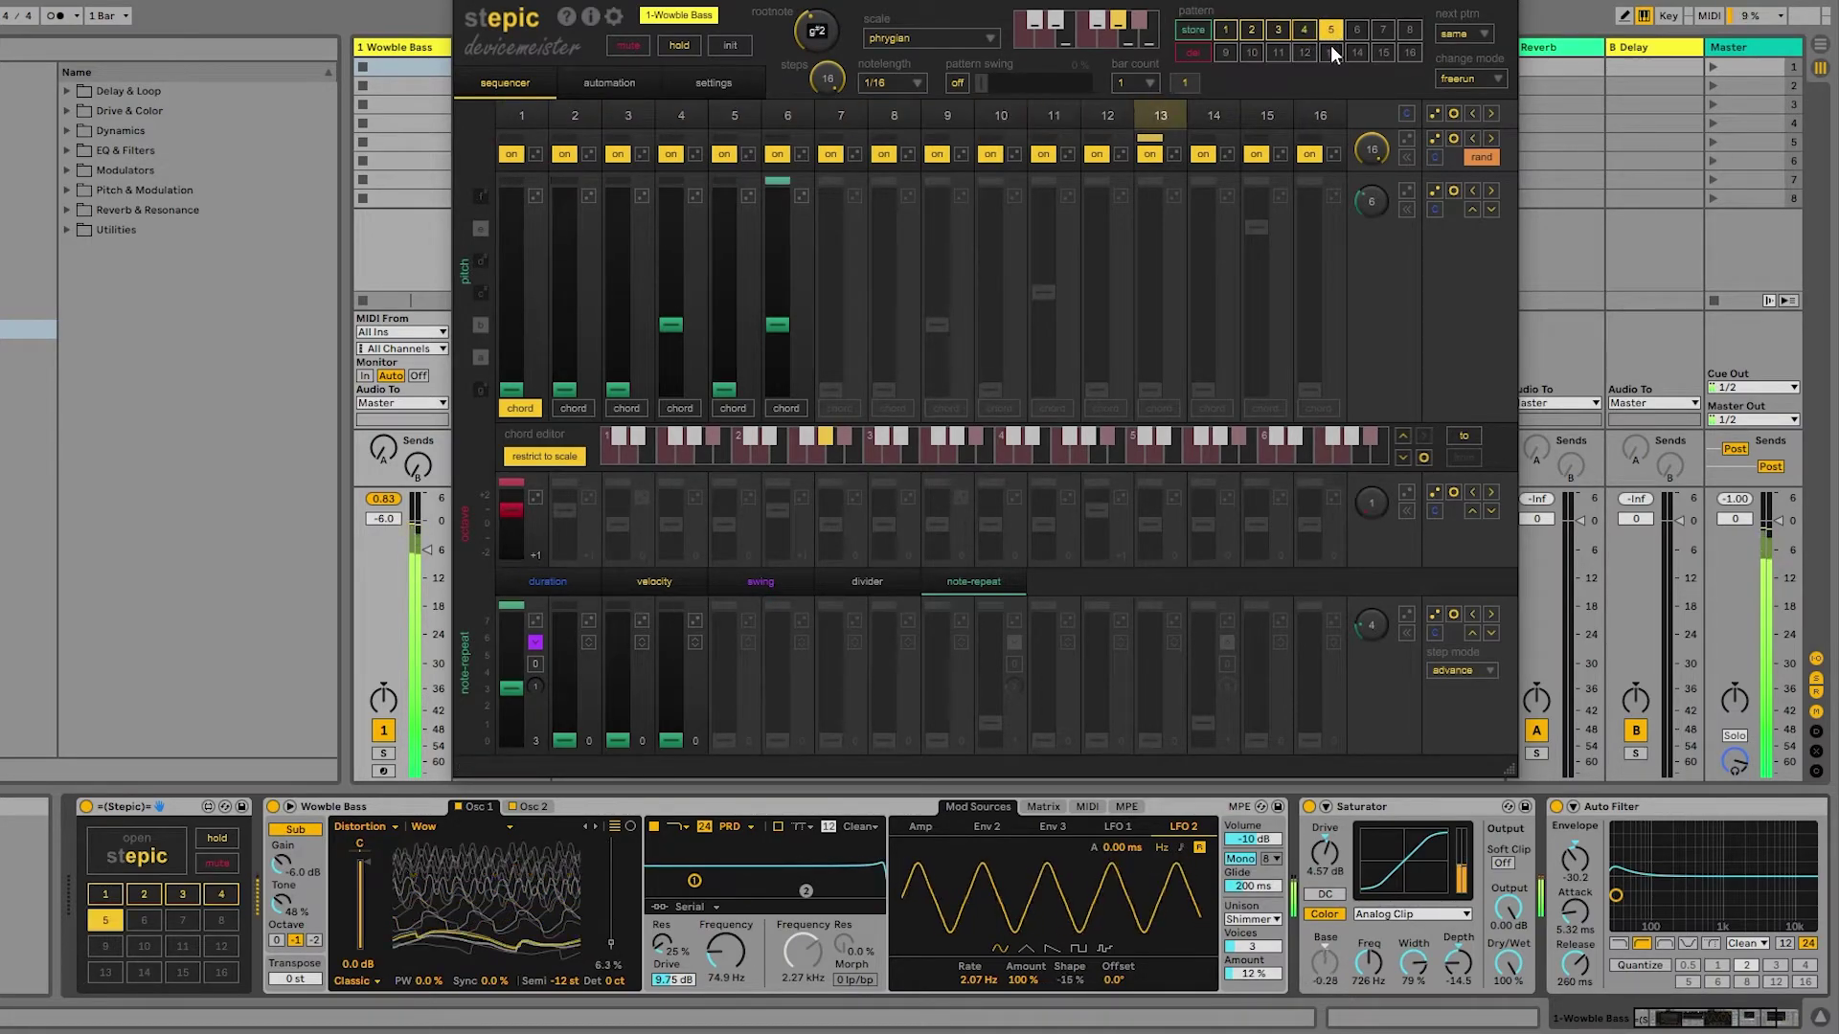
{"action": "left_click", "coordinate": [1250, 28]}
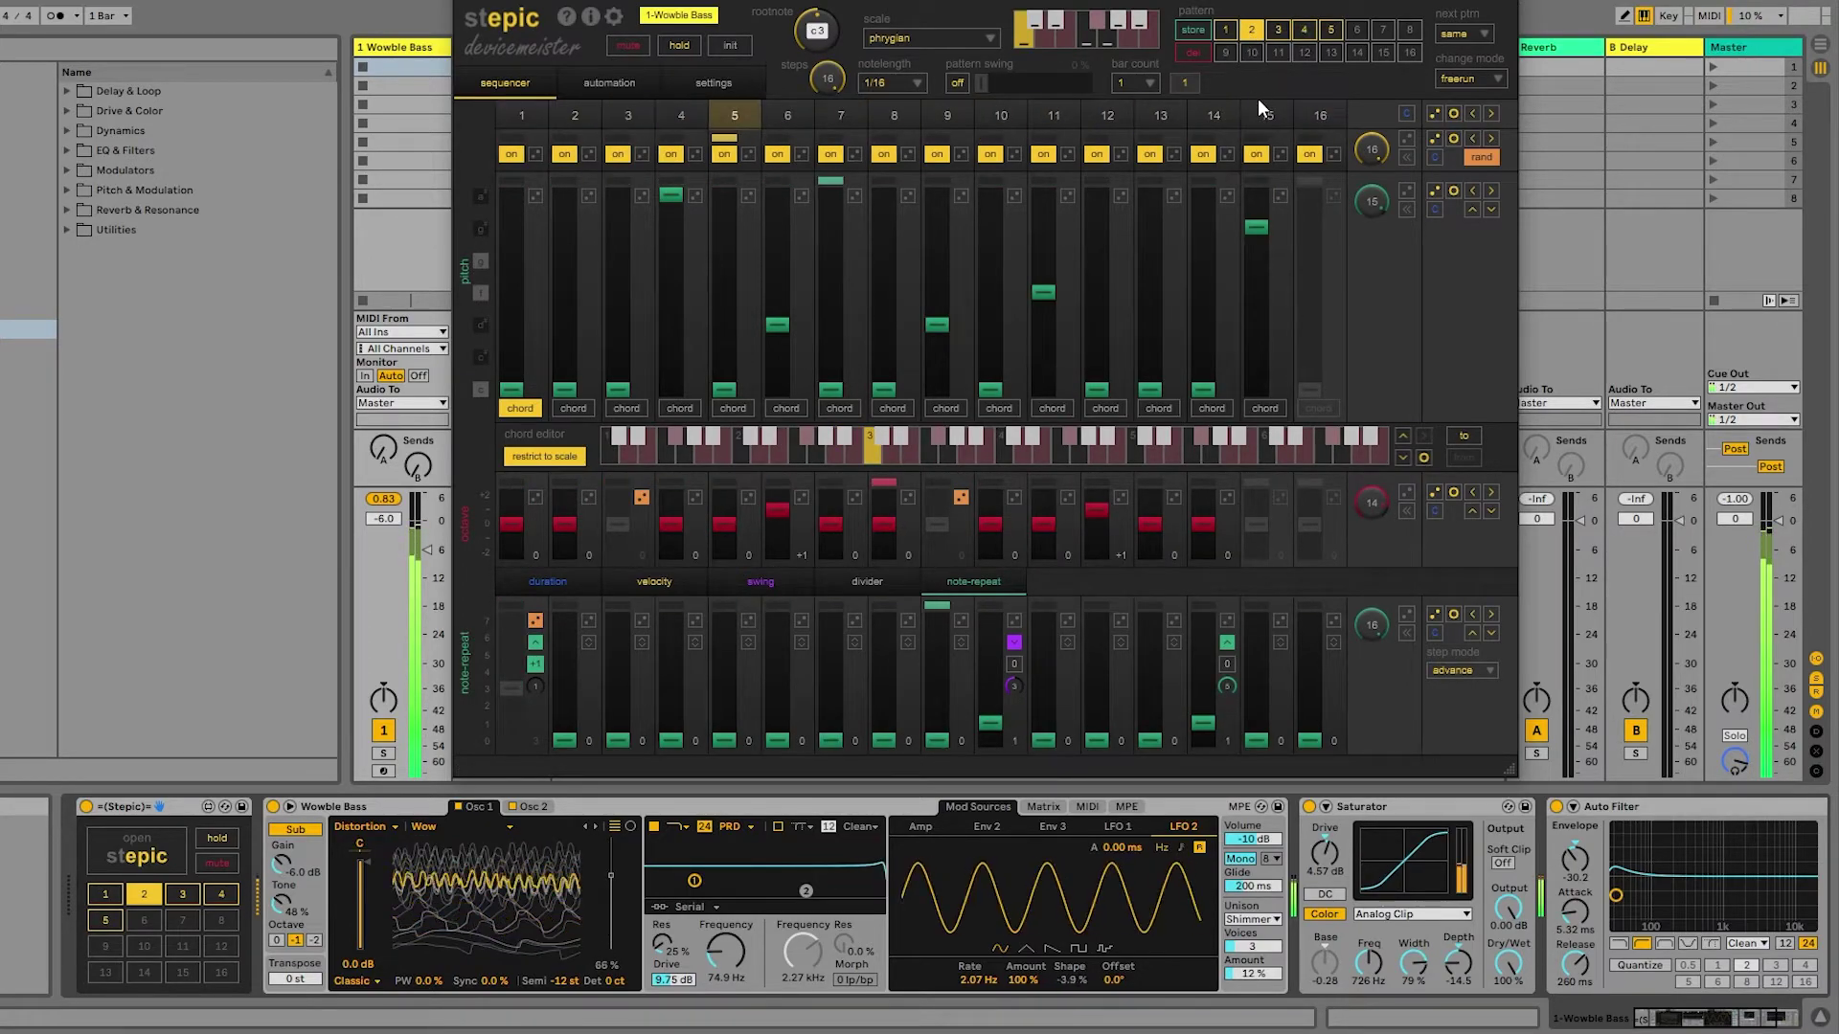
{"action": "left_click", "coordinate": [1330, 31]}
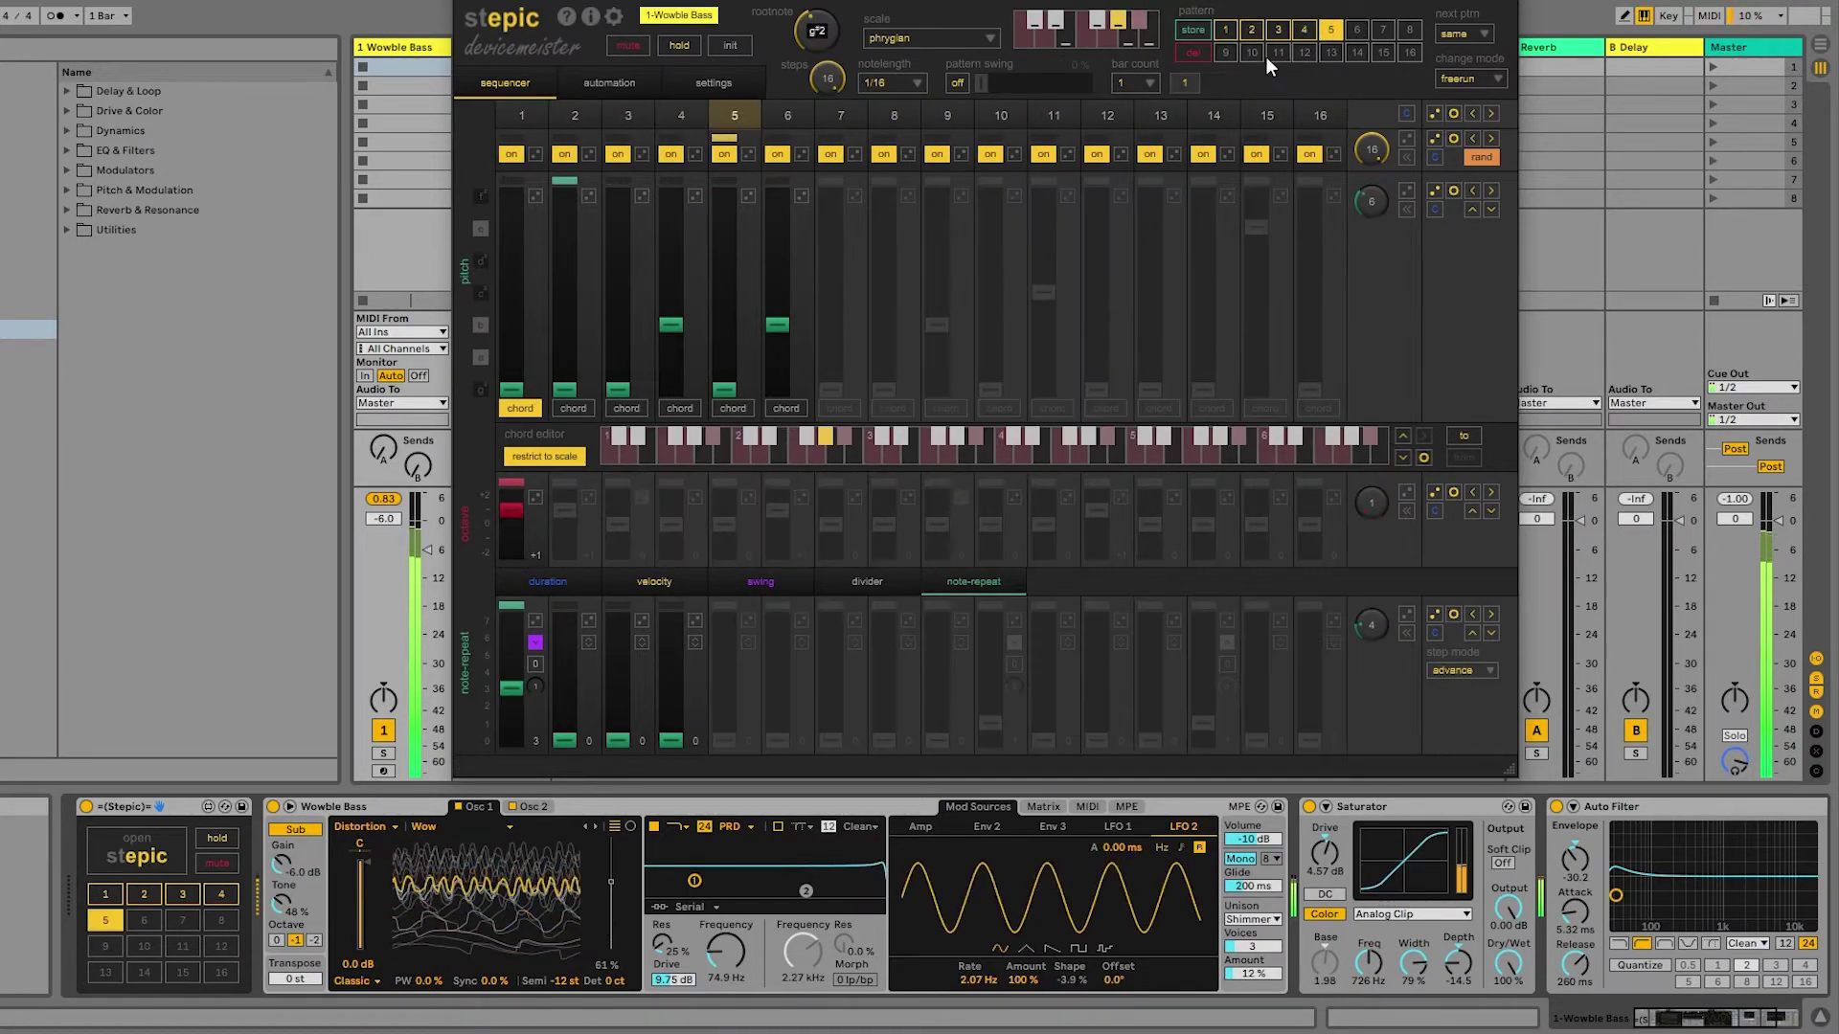
Audition the stored variations by switching playback between patterns 2, 3 and 5.
{"action": "left_click", "coordinate": [1252, 32]}
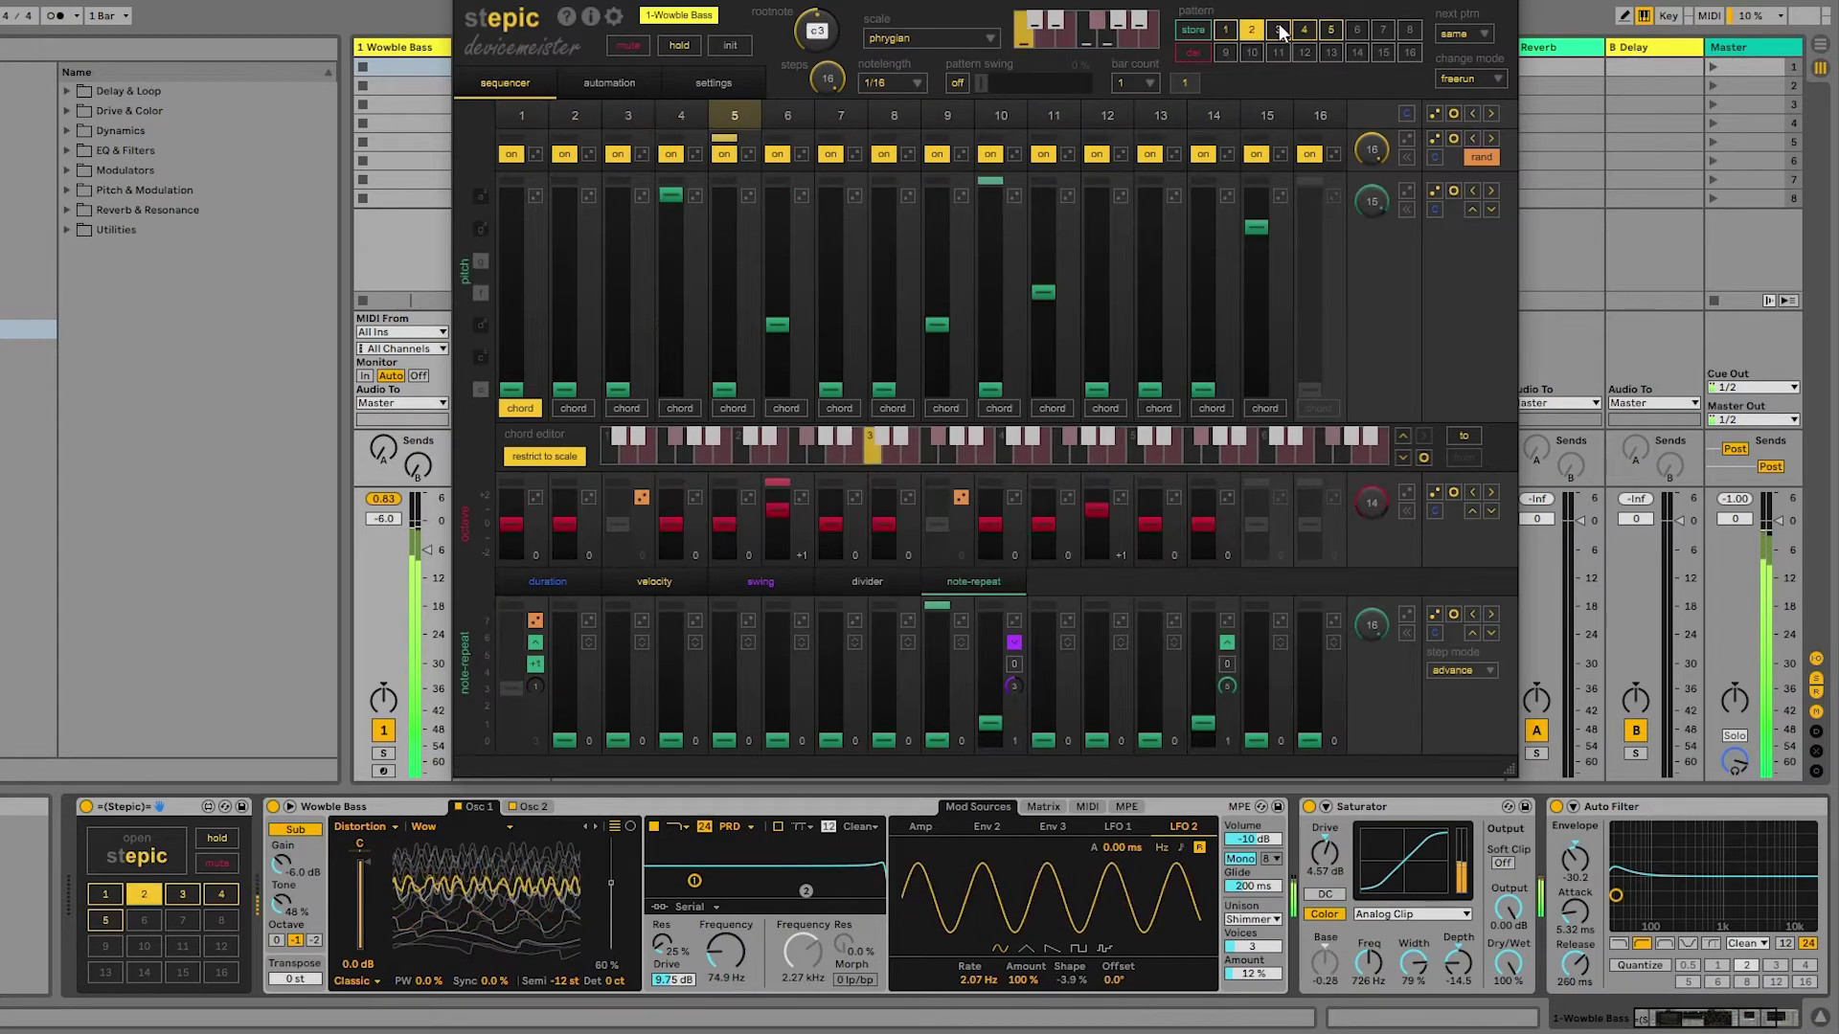
{"action": "left_click", "coordinate": [1278, 30]}
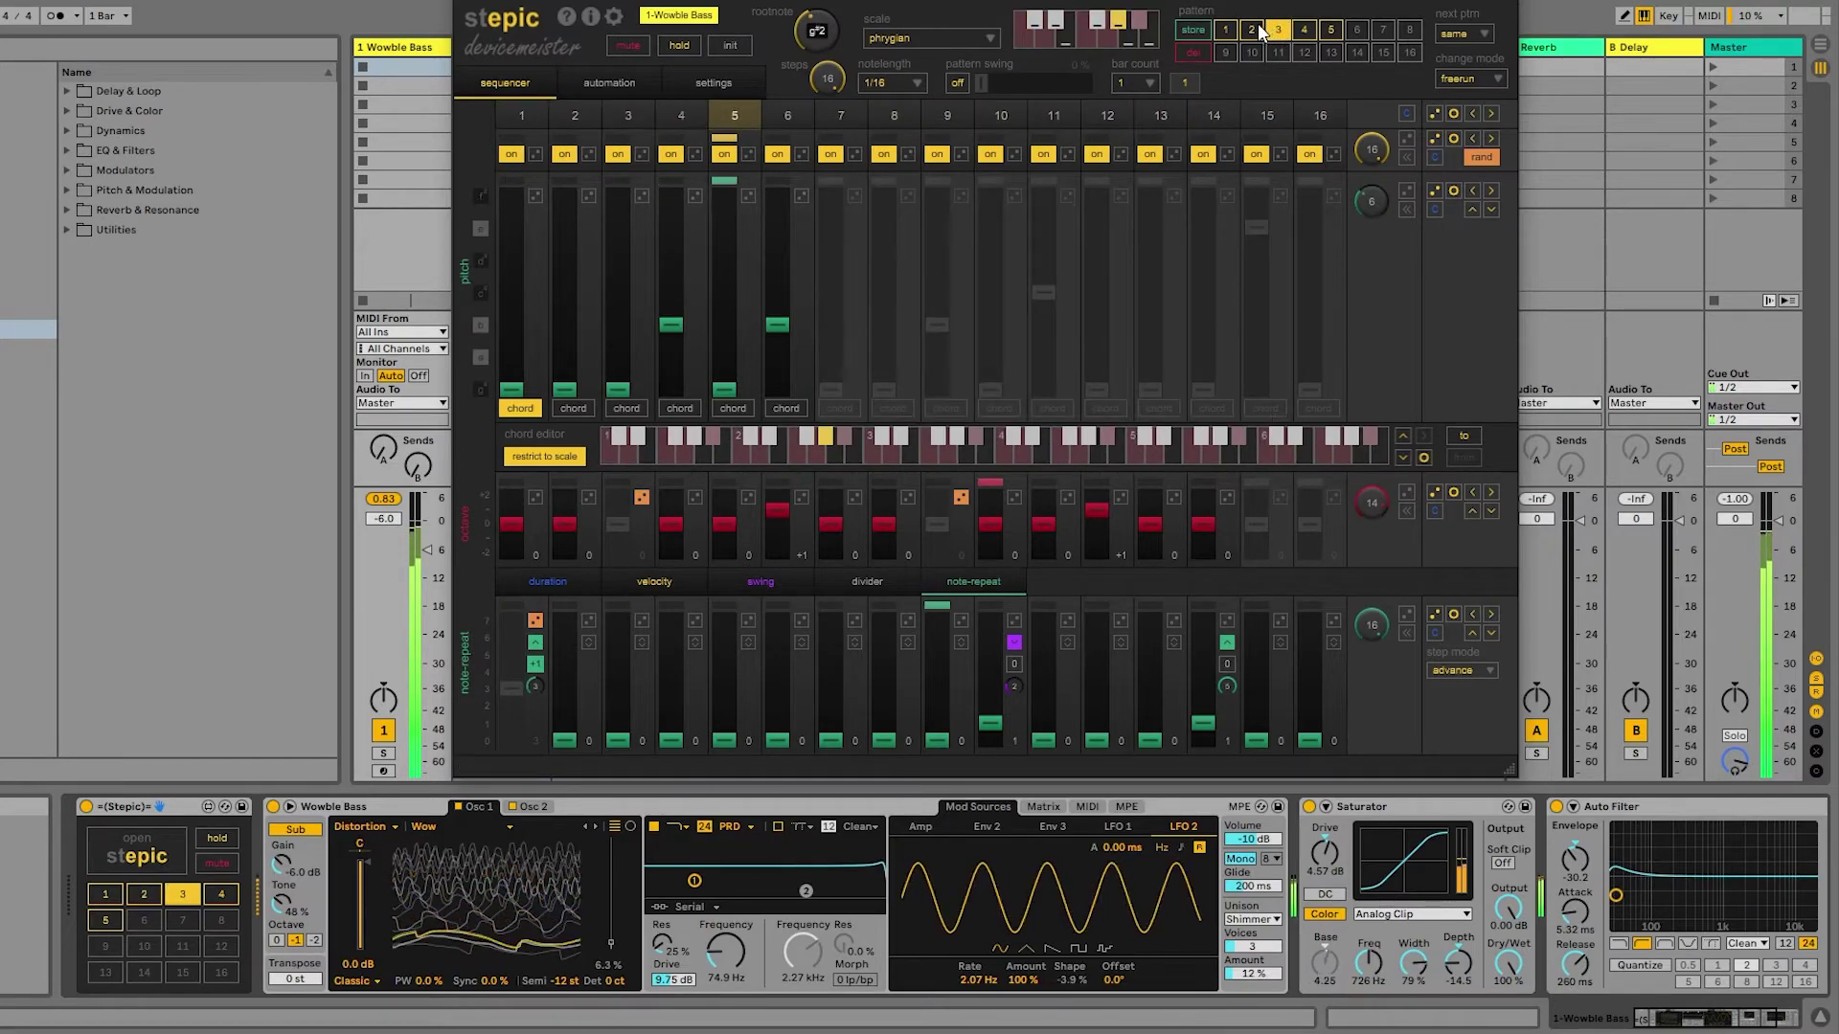
{"action": "left_click", "coordinate": [1250, 30]}
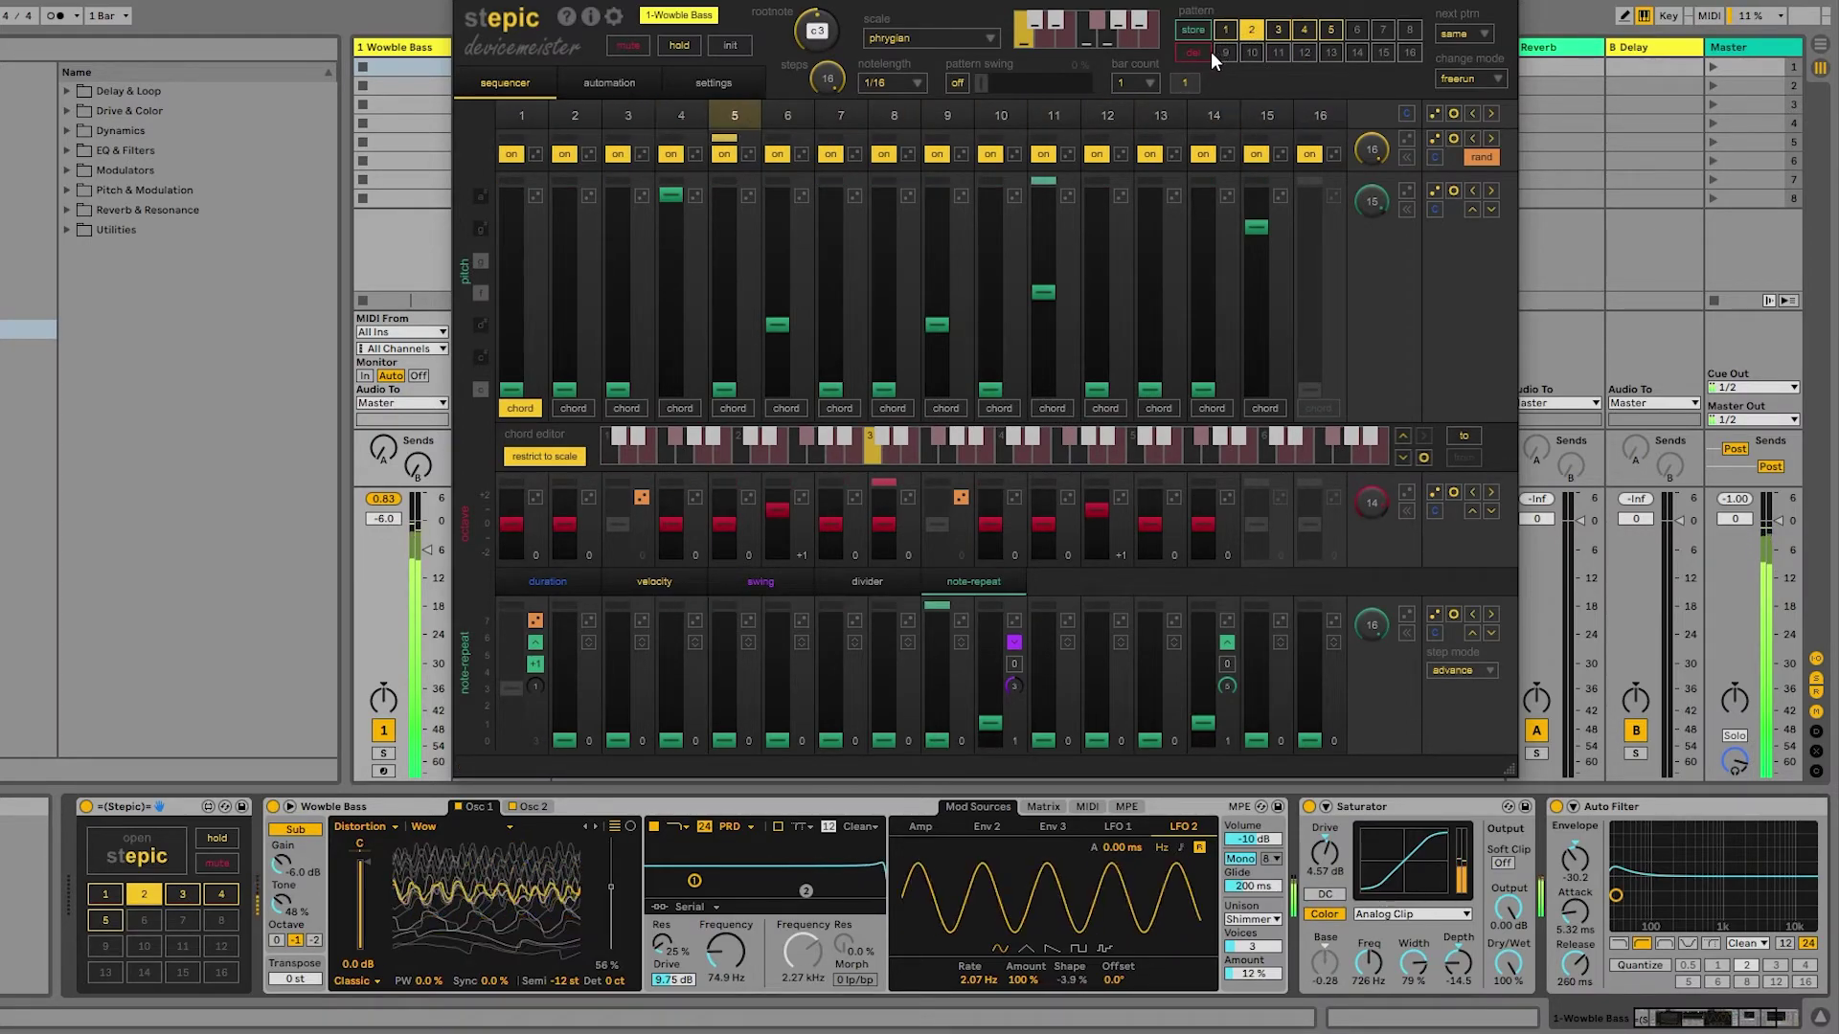
{"action": "left_click", "coordinate": [1274, 28]}
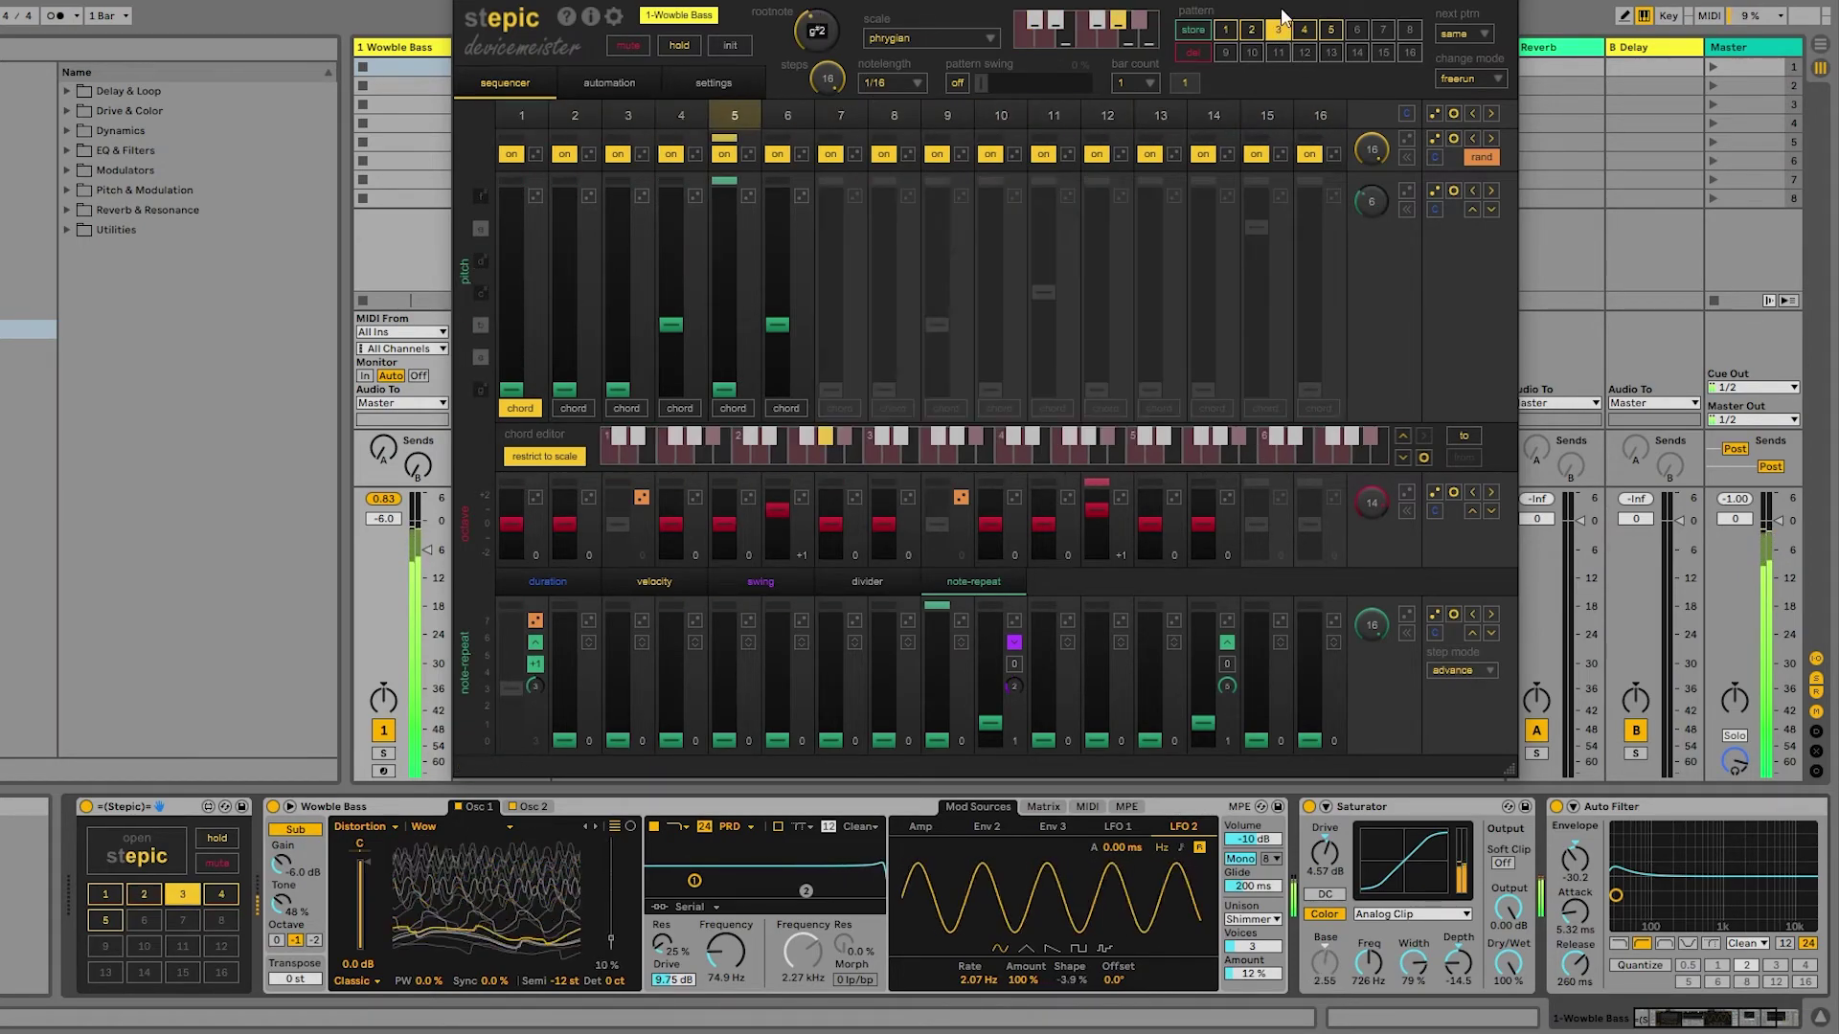
{"action": "left_click", "coordinate": [1329, 30]}
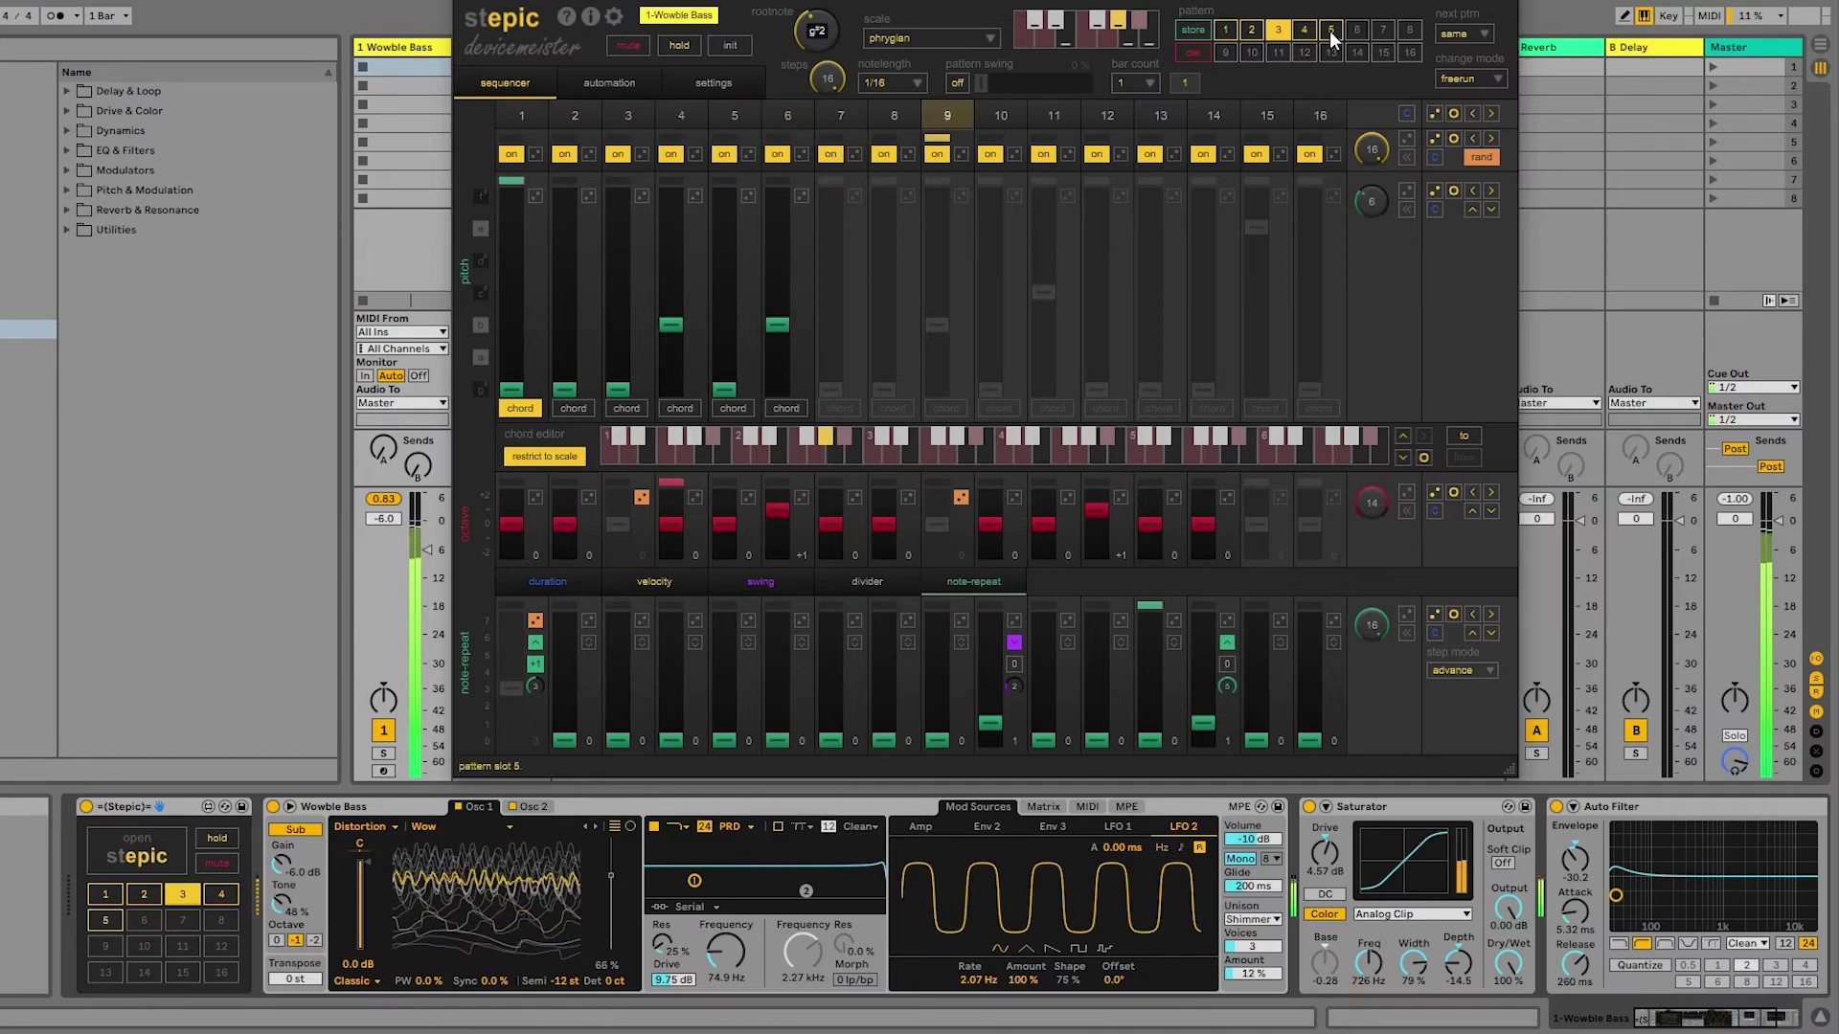
{"action": "left_click", "coordinate": [1251, 29]}
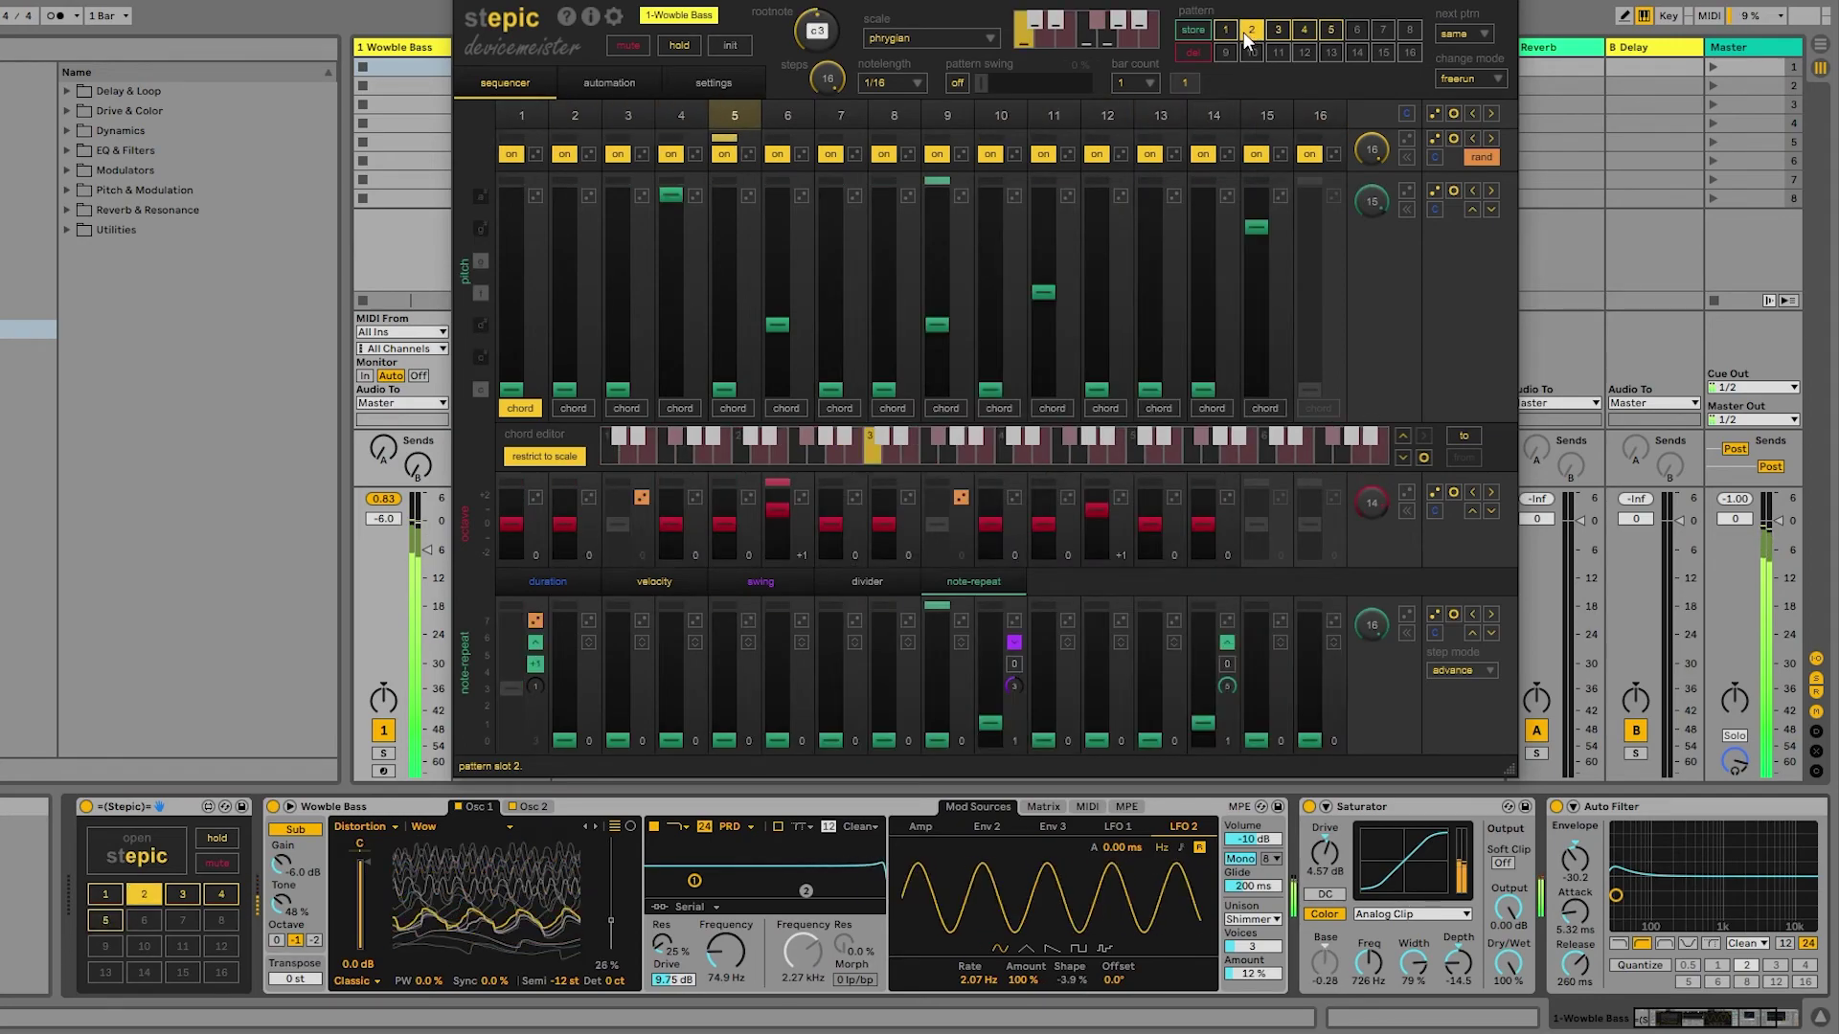